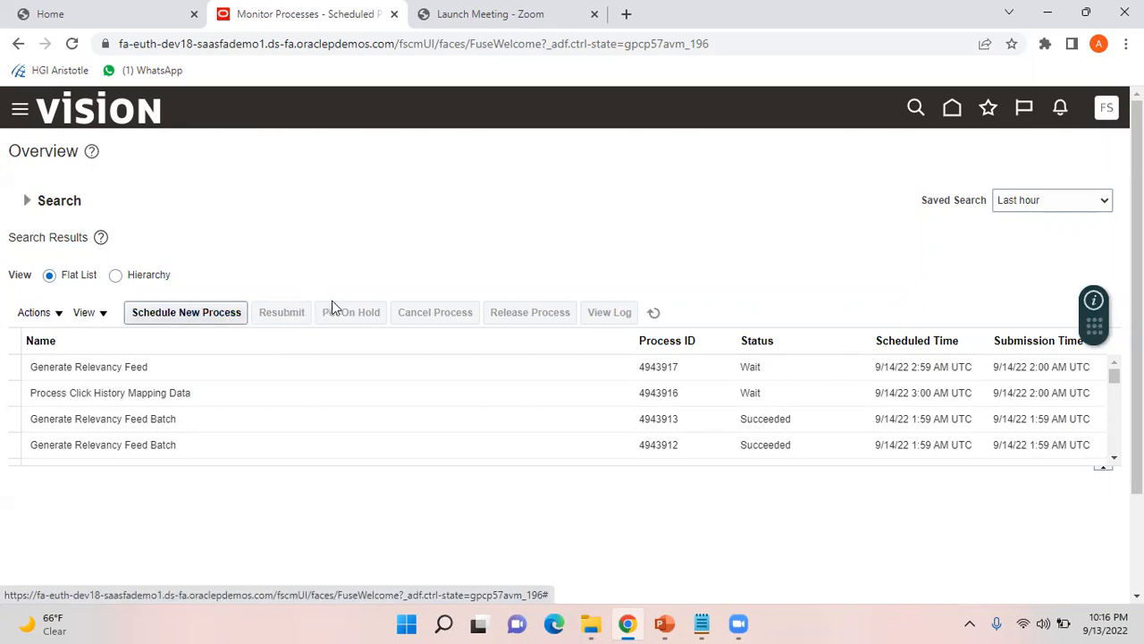
Schedule a new job process named Load Interface File for Import.
left_click(365, 313)
type("Load interface file")
key("Tab")
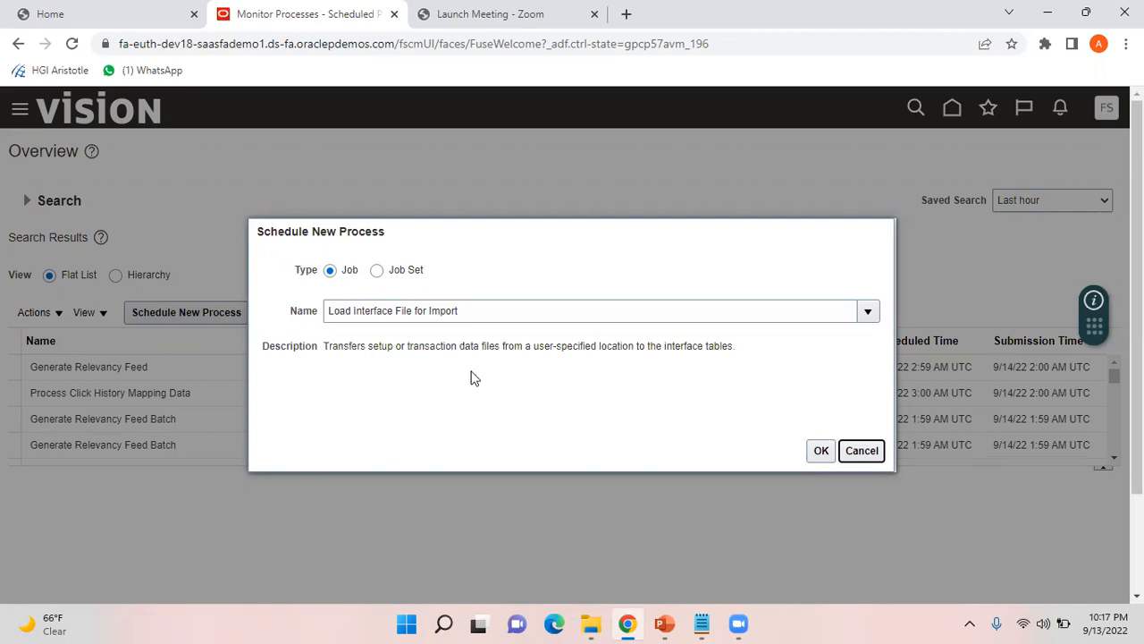
left_click(822, 451)
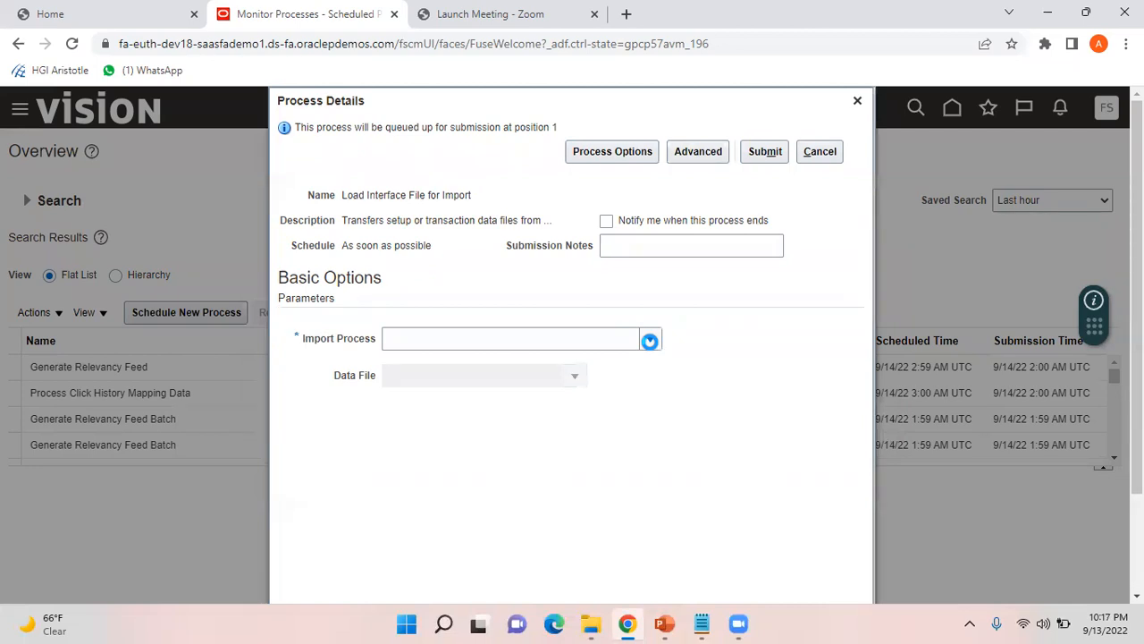
Set the import process parameter to Process BAI2 Format Bank Statements.
left_click(650, 340)
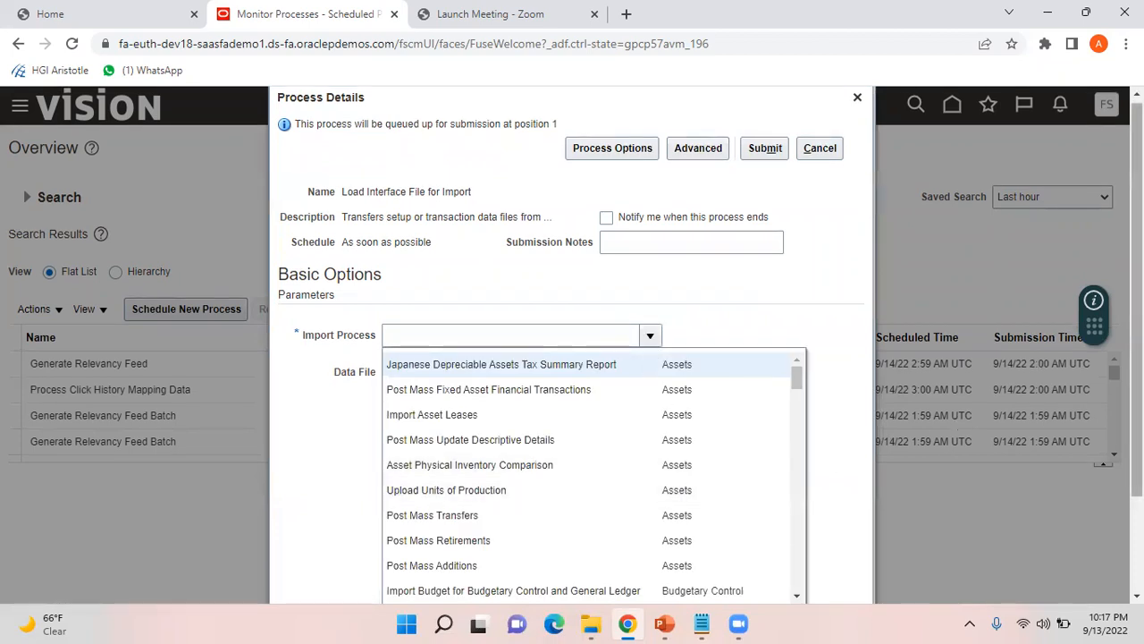
scroll(912, 367, "down", 1)
left_click_drag(795, 284, 803, 310)
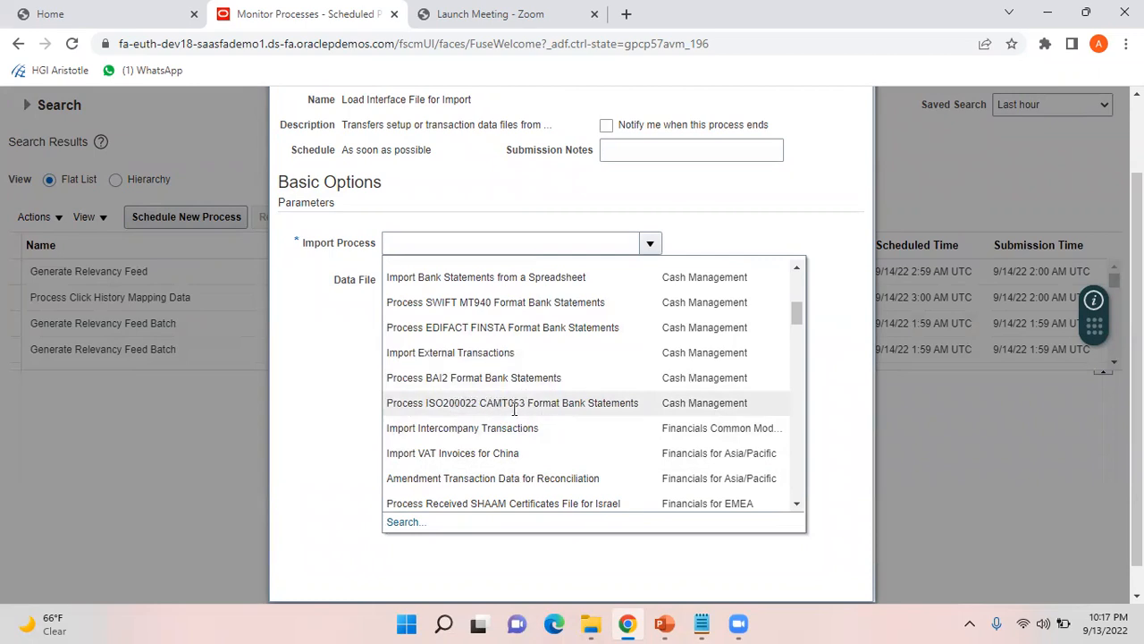
left_click(449, 379)
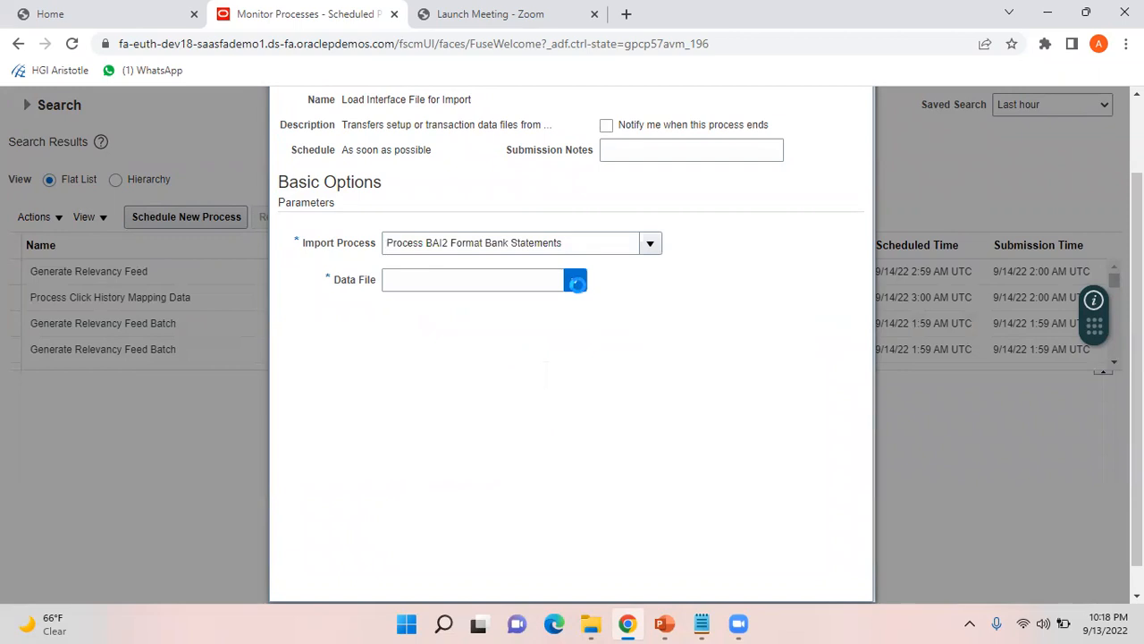
Upload BAI_Sample_File.txt from the Desktop as the new data file for the import.
left_click(578, 287)
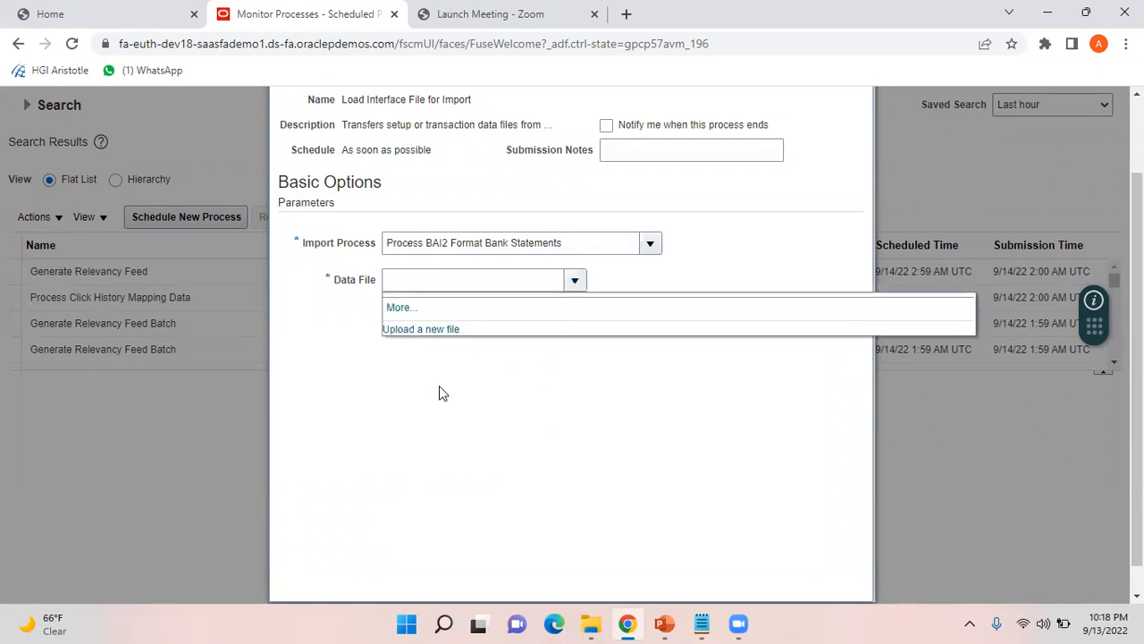
left_click(416, 329)
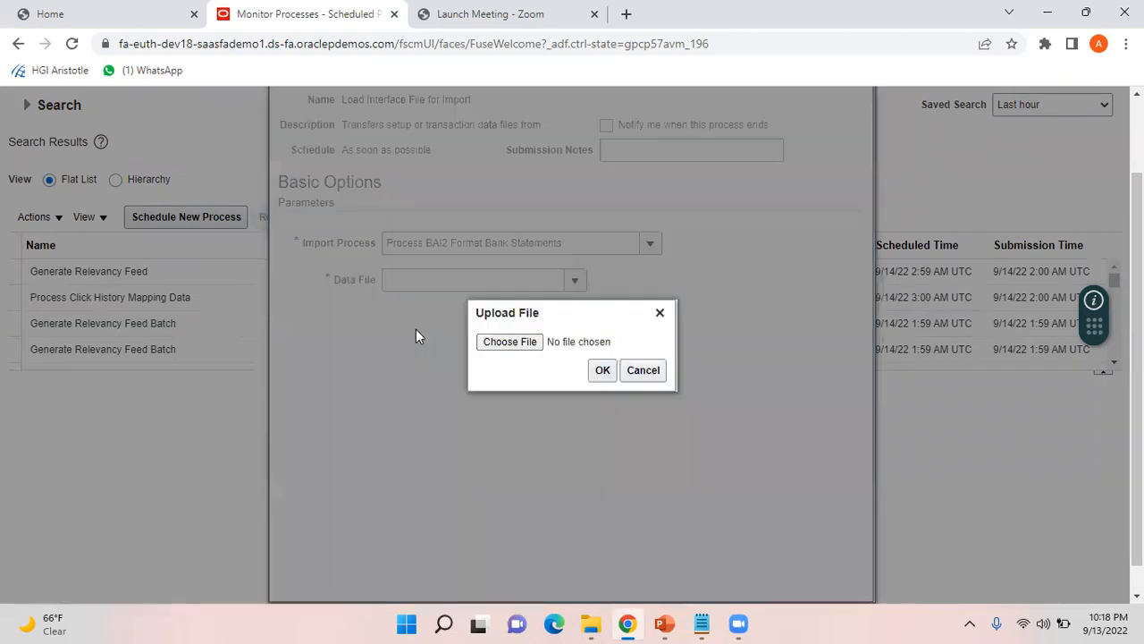
left_click(529, 344)
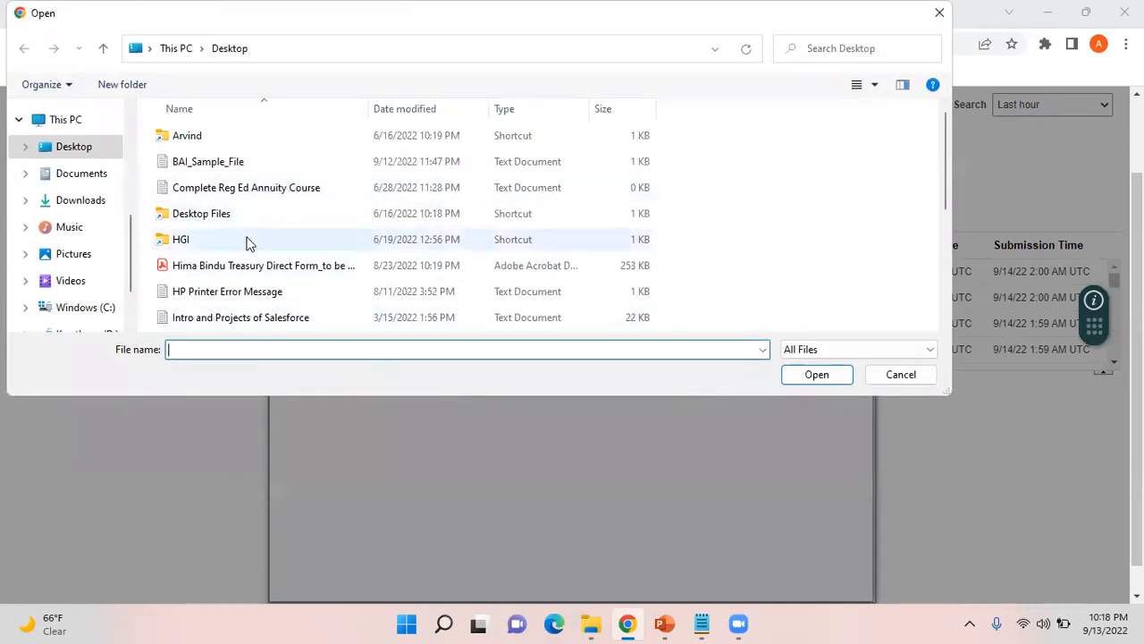
left_click(232, 161)
left_click(807, 375)
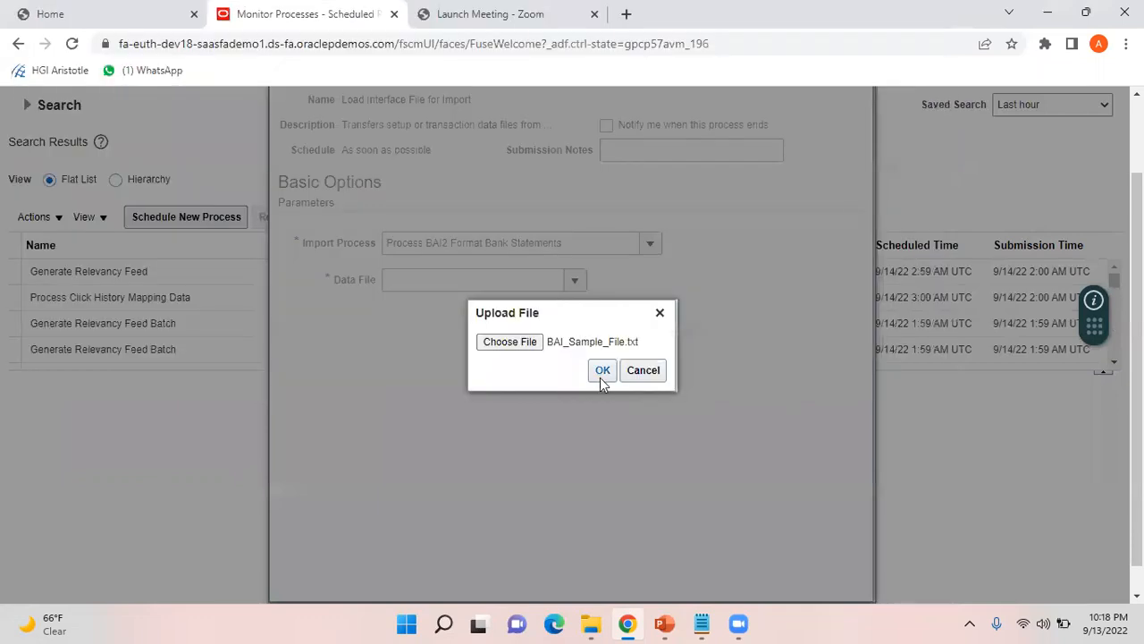
left_click(602, 372)
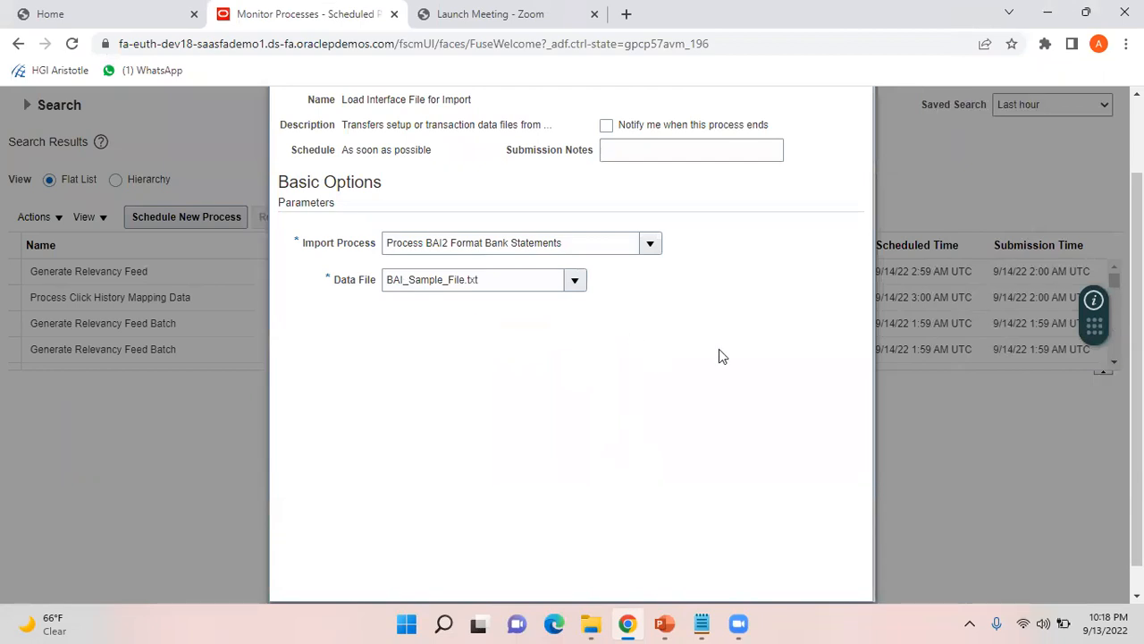
Submit the Load Interface File for Import process and copy its process ID from the confirmation.
scroll(729, 173, "up", 1)
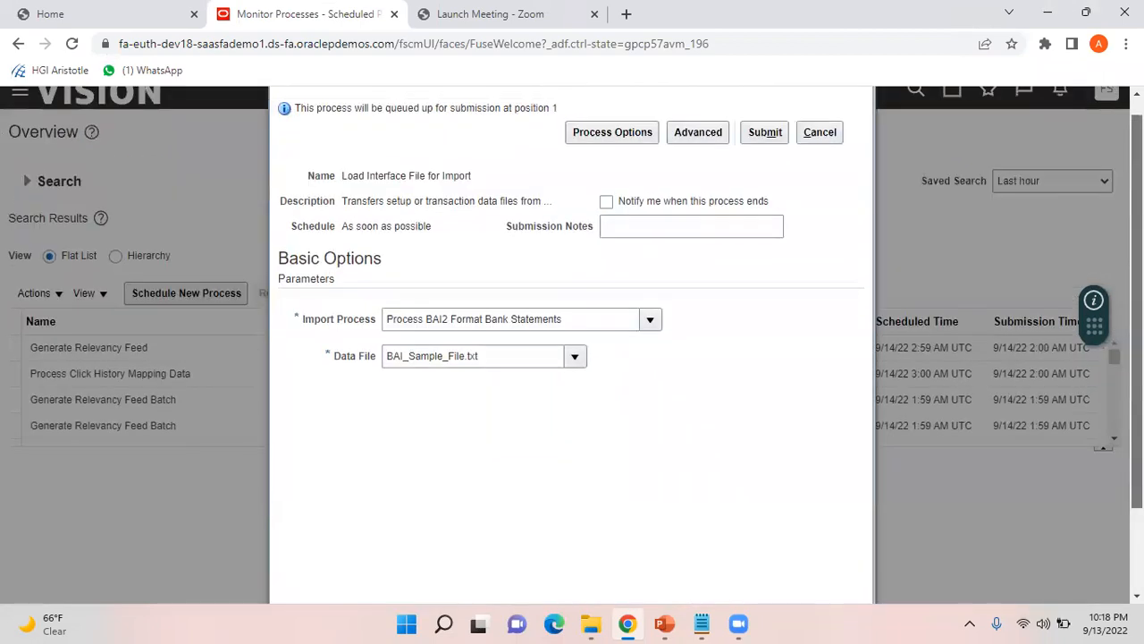
left_click(759, 134)
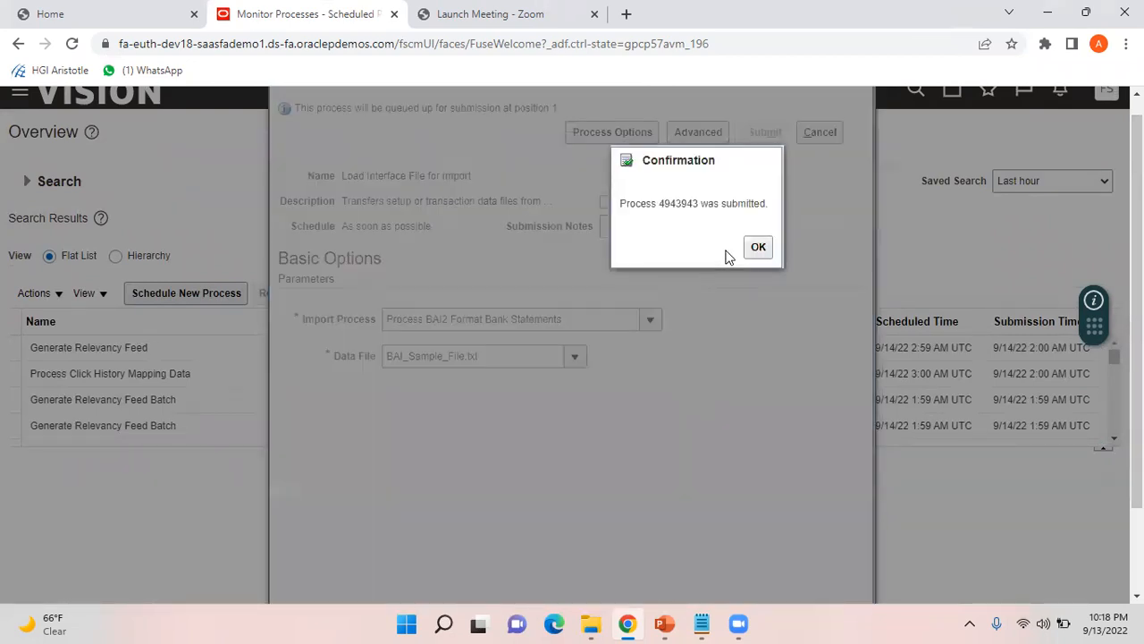
left_click_drag(698, 204, 657, 207)
left_click(758, 247)
Open a new Notepad document and record the submitted process ID 4943943 in it.
mouse_move(702, 623)
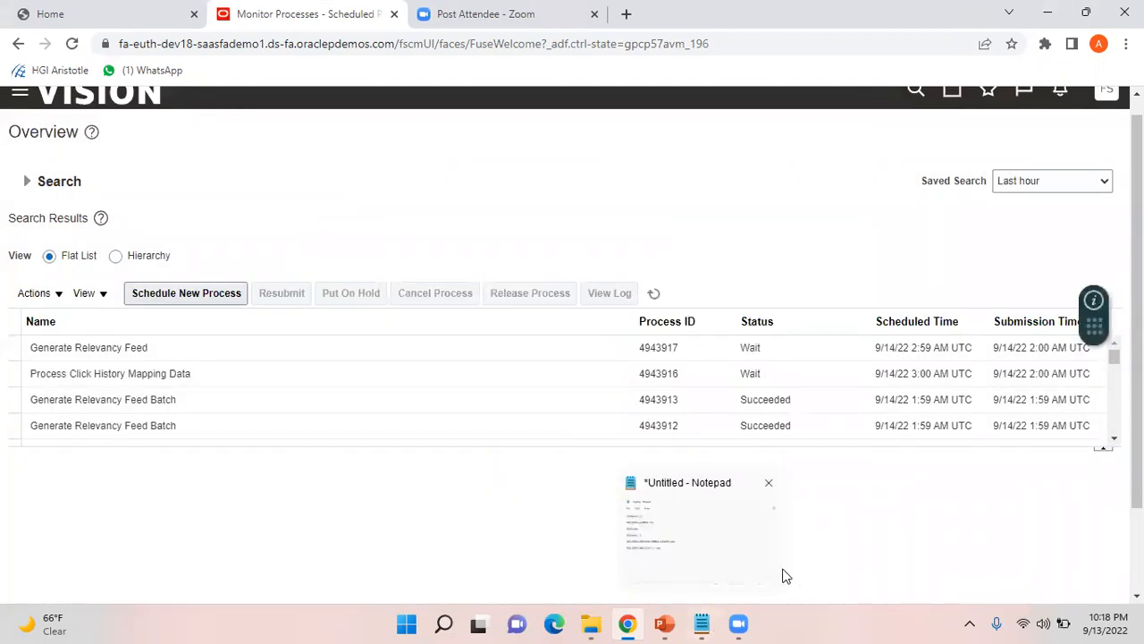
key("super+r")
type("notepad")
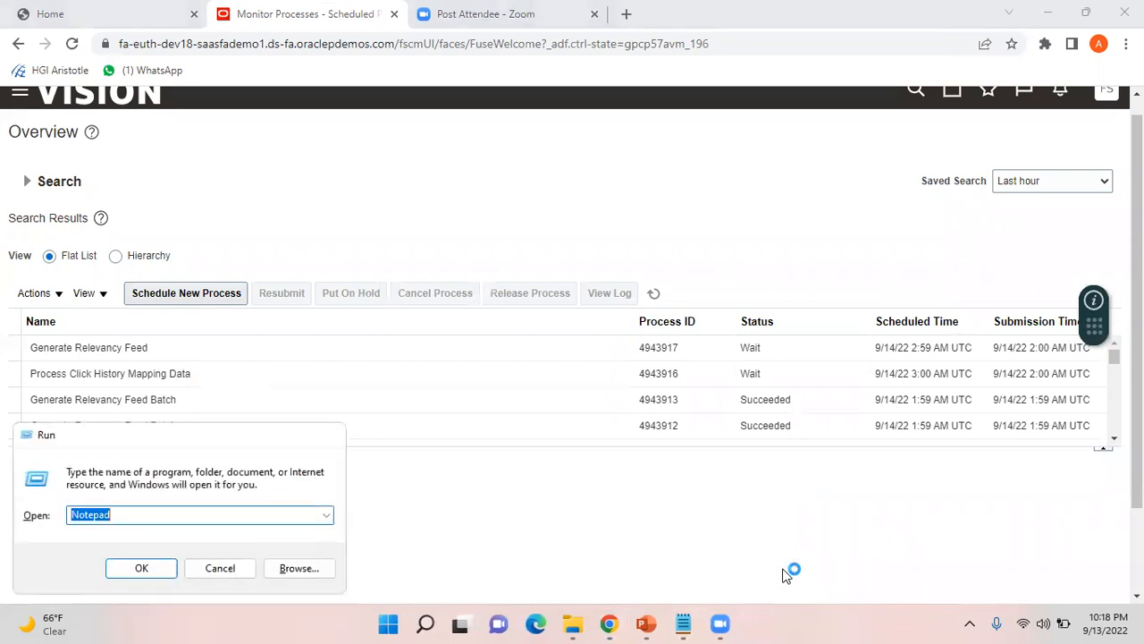
key("Return")
type("4943943")
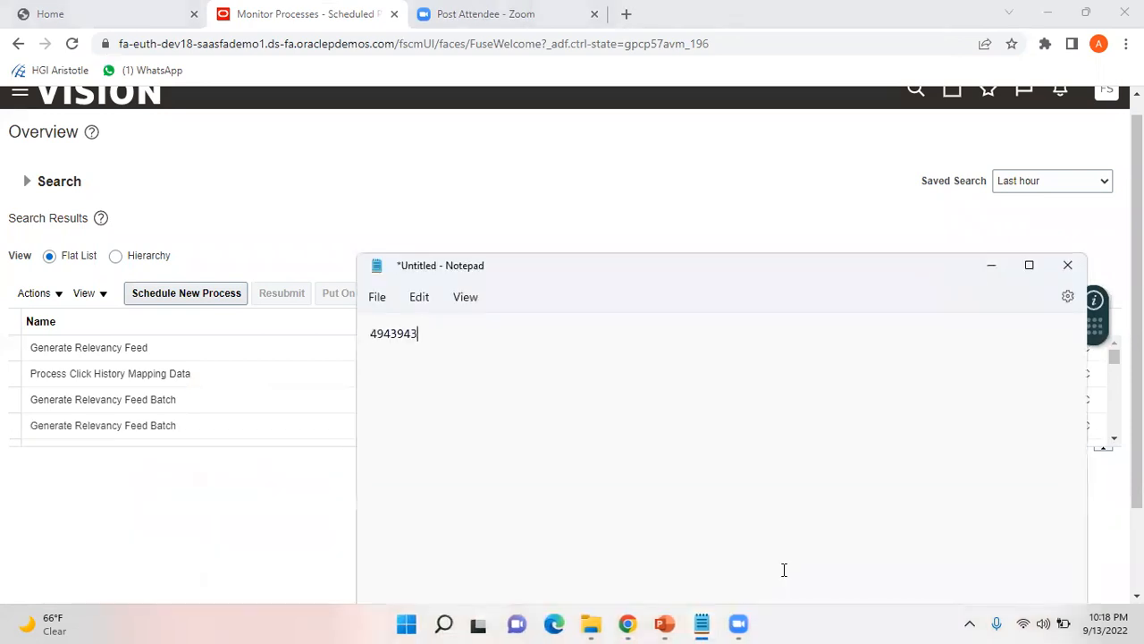
Switch back to the browser and refresh the scheduled process list to check the status of the import processes.
key("alt+Tab")
left_click(655, 296)
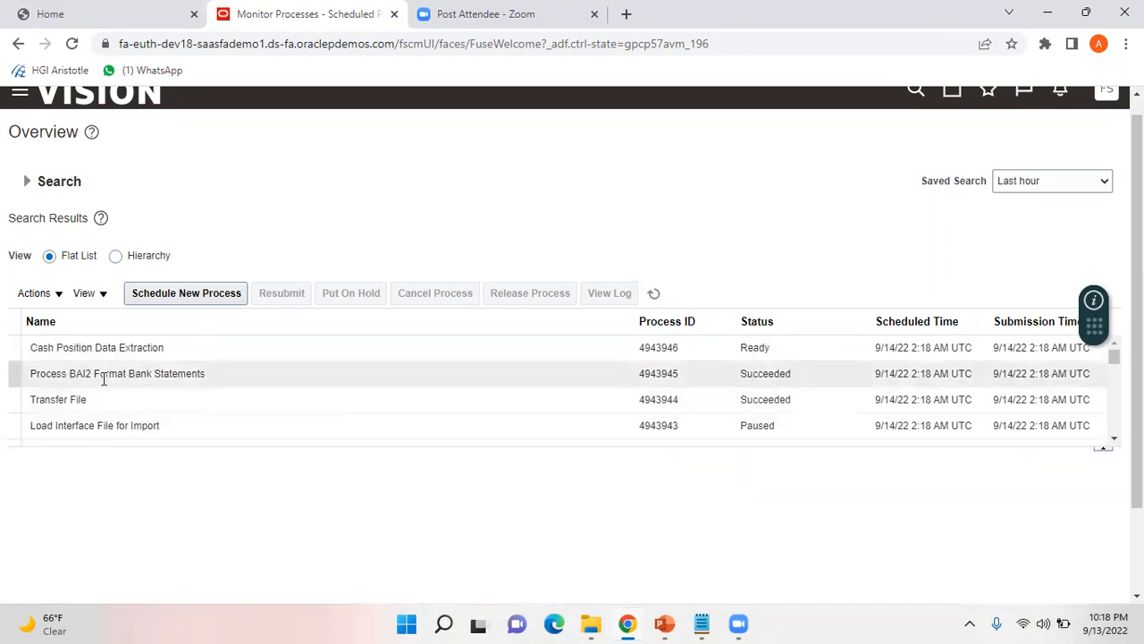
left_click(653, 294)
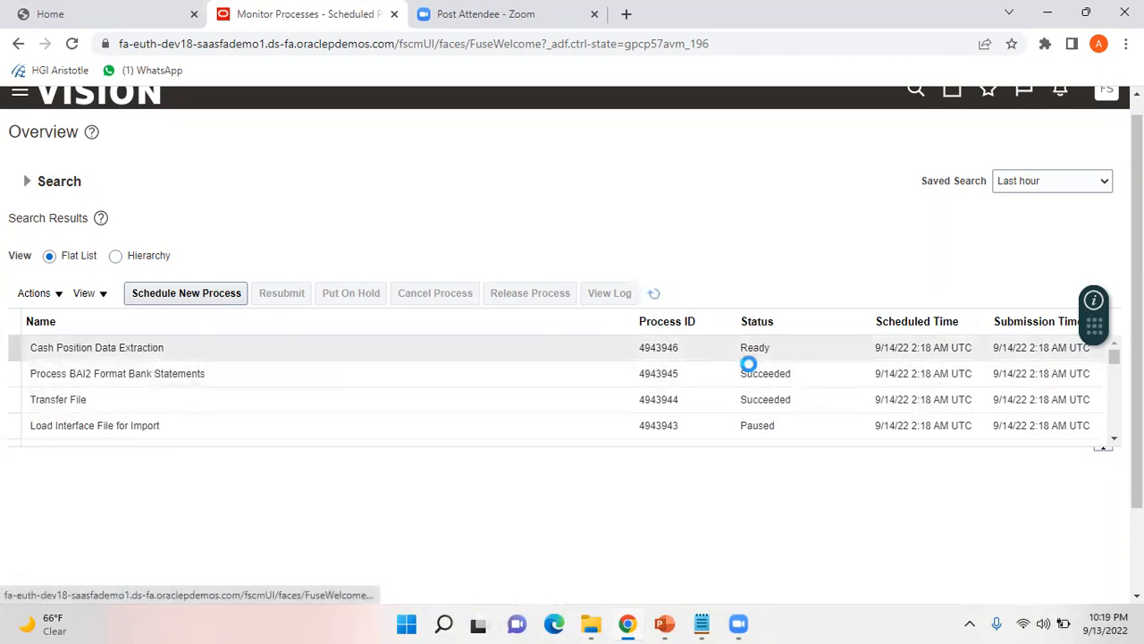
Select the Load Interface File for Import process and open the full list of its log and output attachments.
left_click(225, 425)
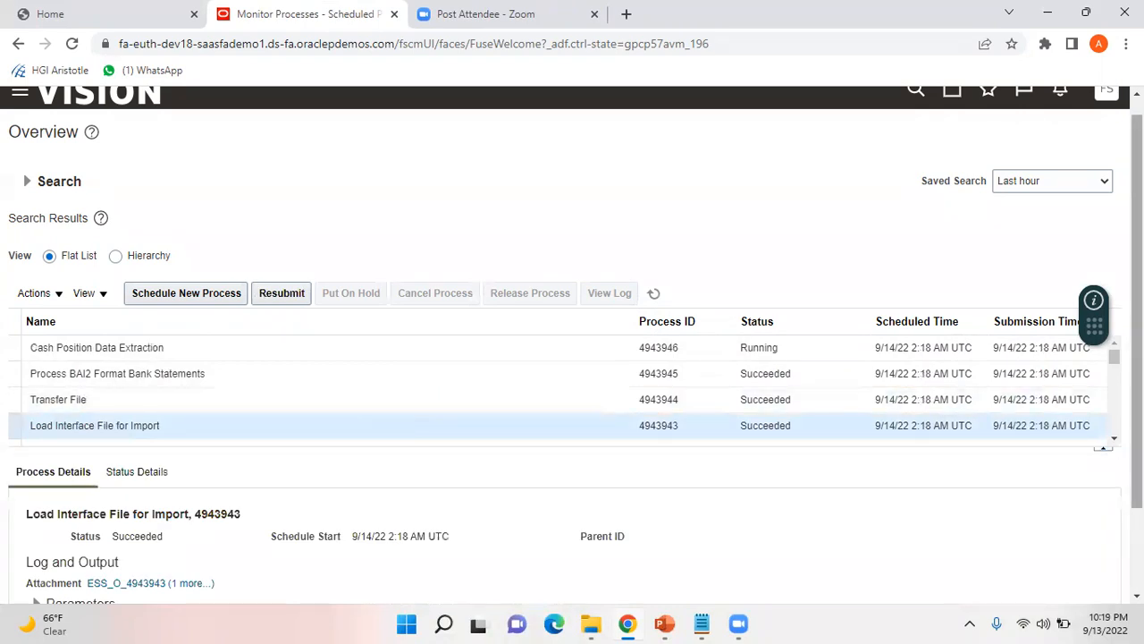
scroll(385, 554, "down", 1)
left_click(195, 491)
left_click(535, 398)
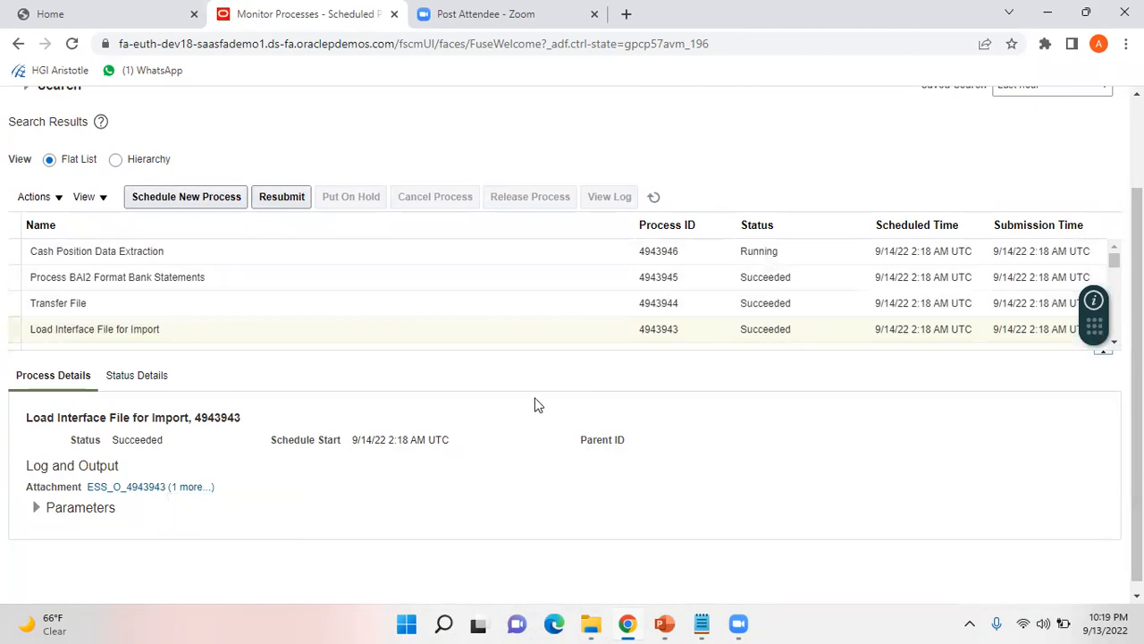
left_click(197, 490)
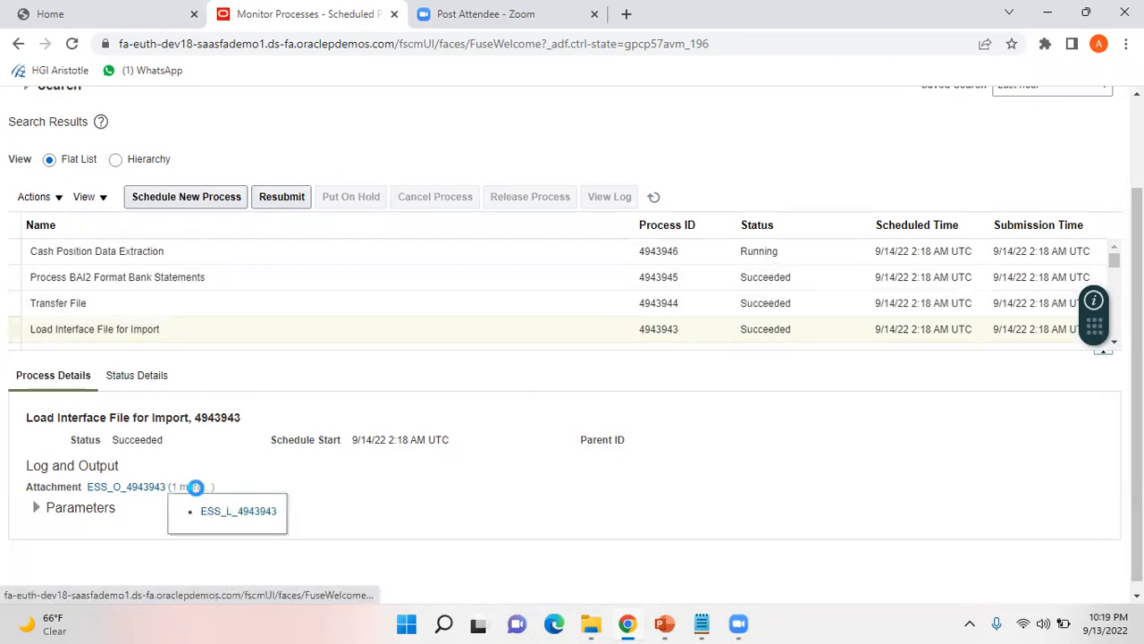
left_click(197, 491)
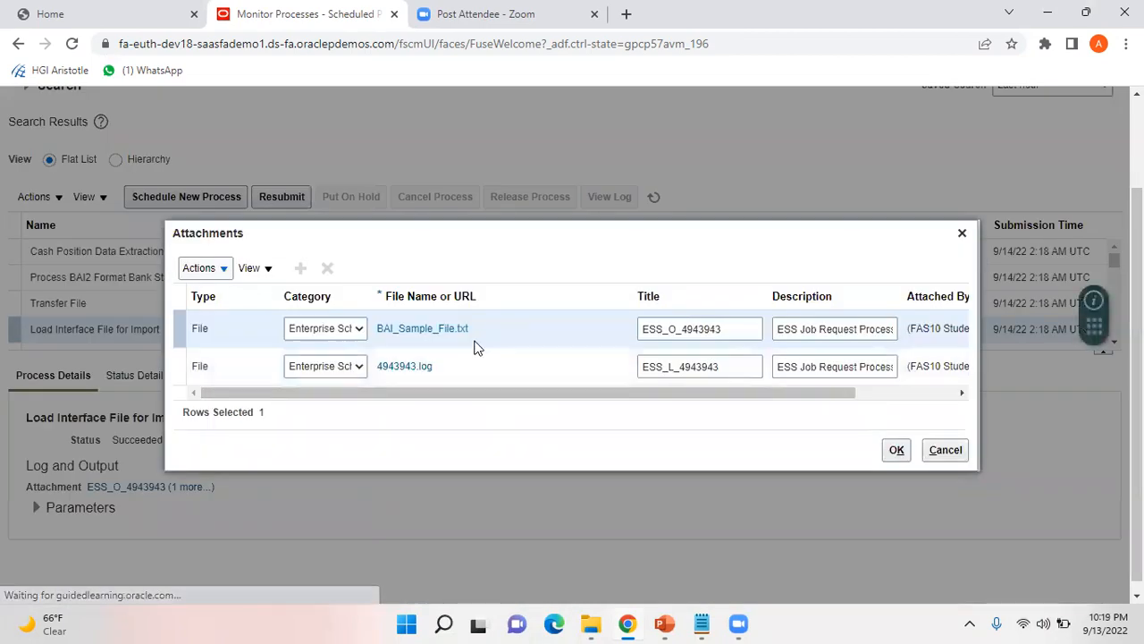
Download the log attachment 4943943.log and open it from the browser's downloads list.
left_click(418, 376)
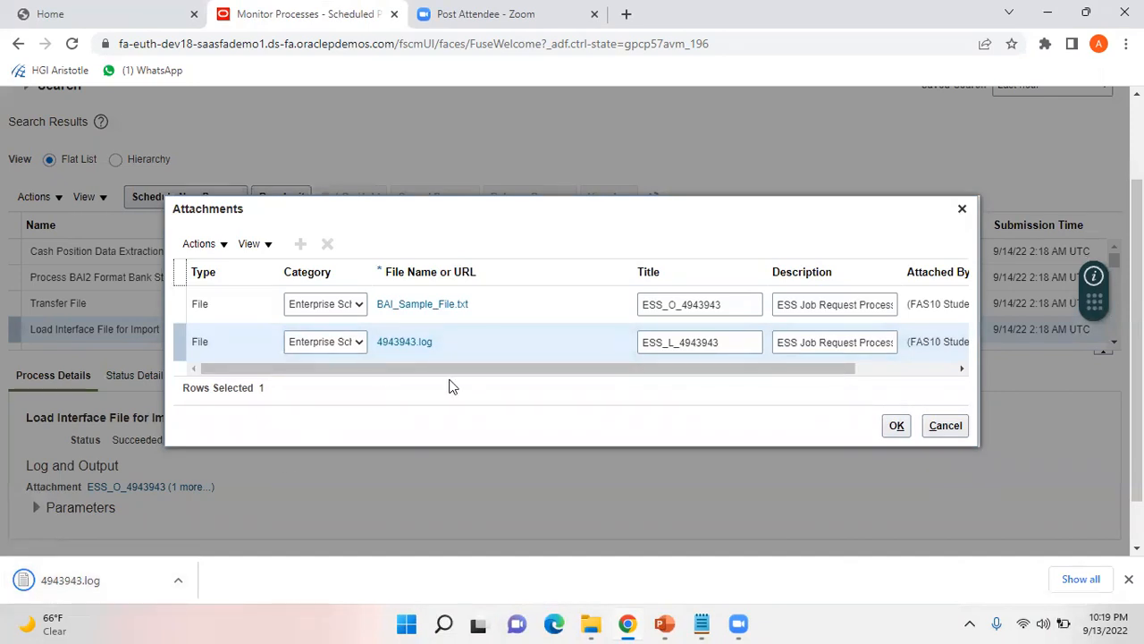
left_click_drag(519, 368, 755, 368)
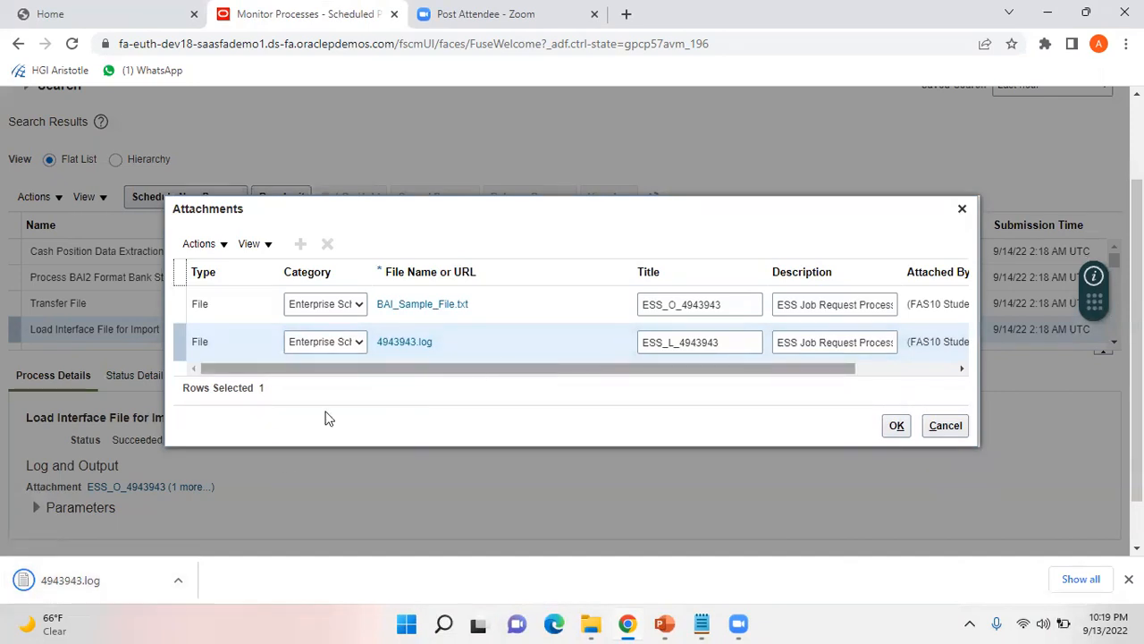
left_click(76, 592)
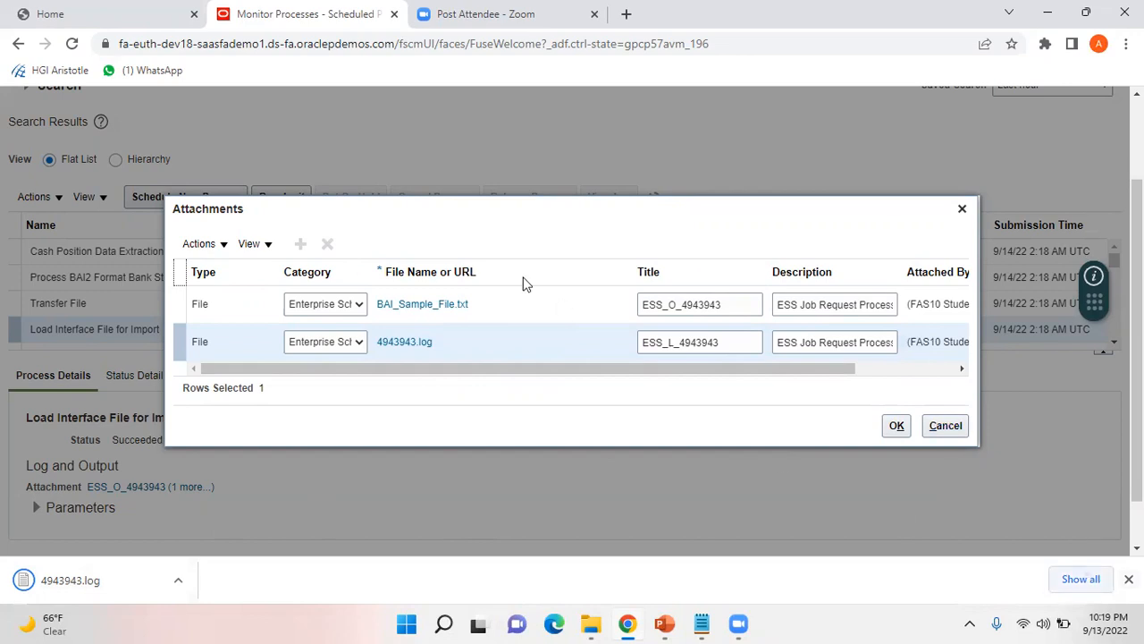
key("ctrl+j")
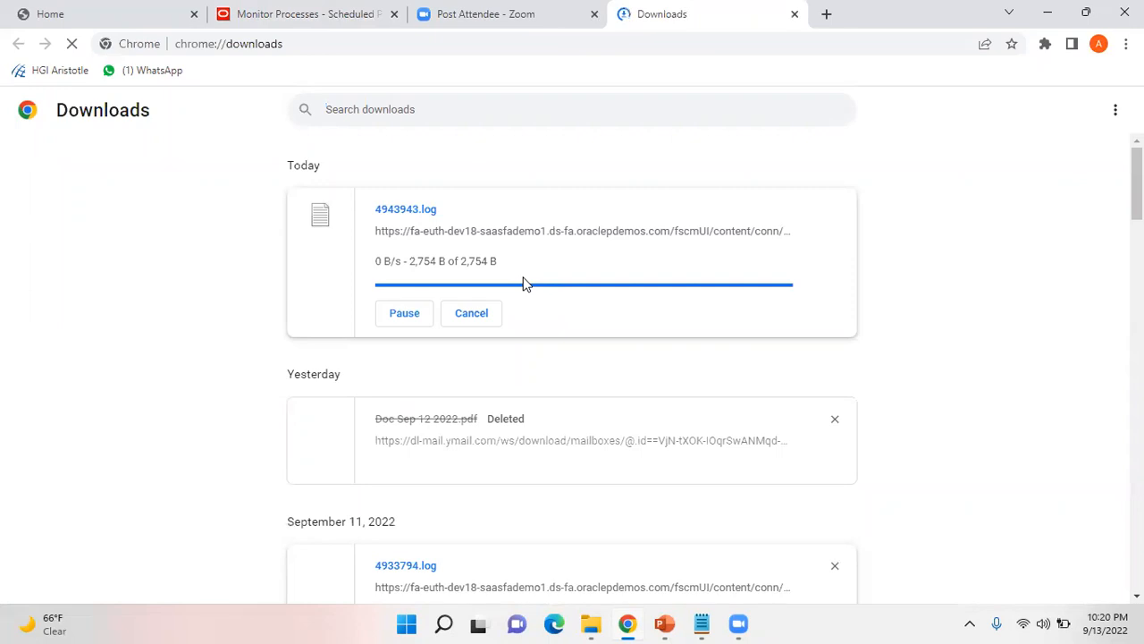
left_click(414, 215)
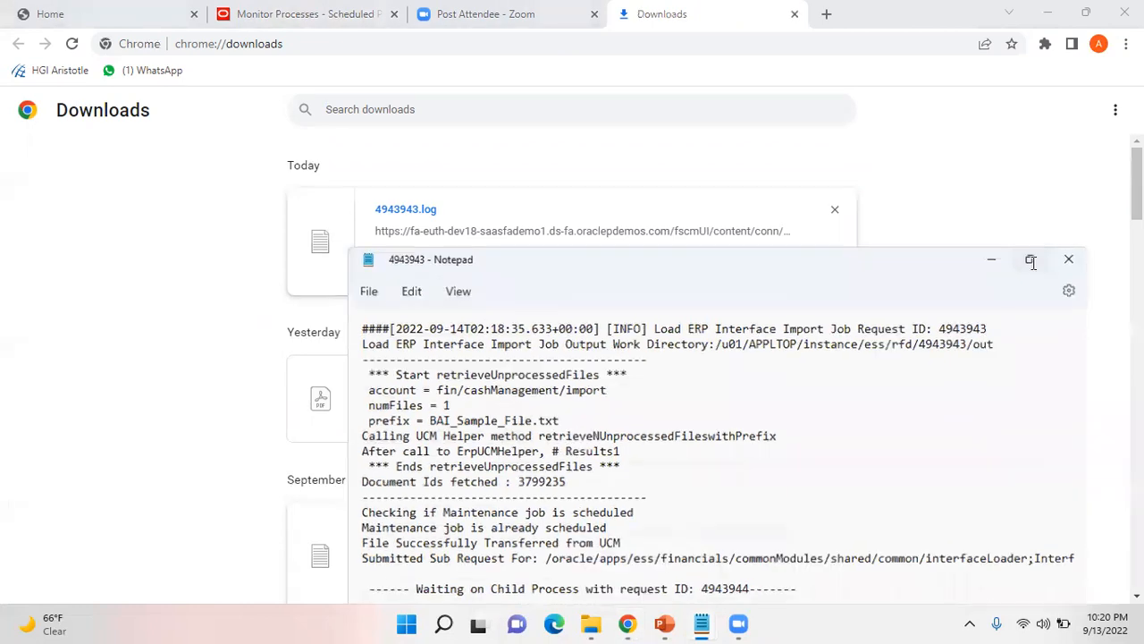
Read through the import log in a maximized window and close it.
left_click(1030, 265)
scroll(572, 313, "down", 4)
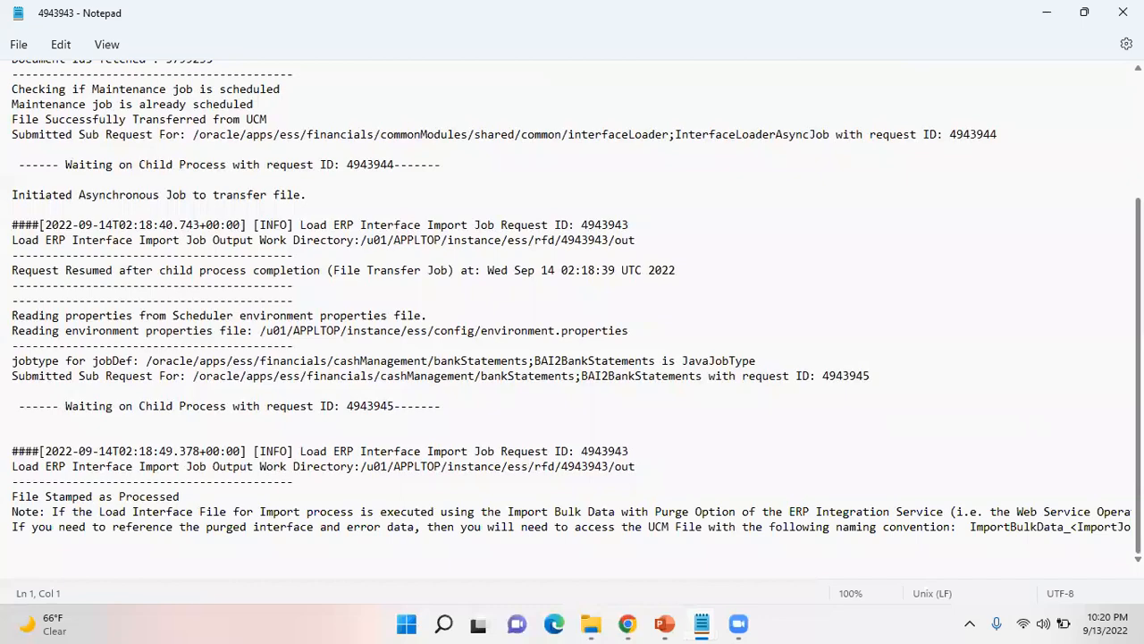
scroll(572, 313, "up", 4)
scroll(572, 312, "down", 3)
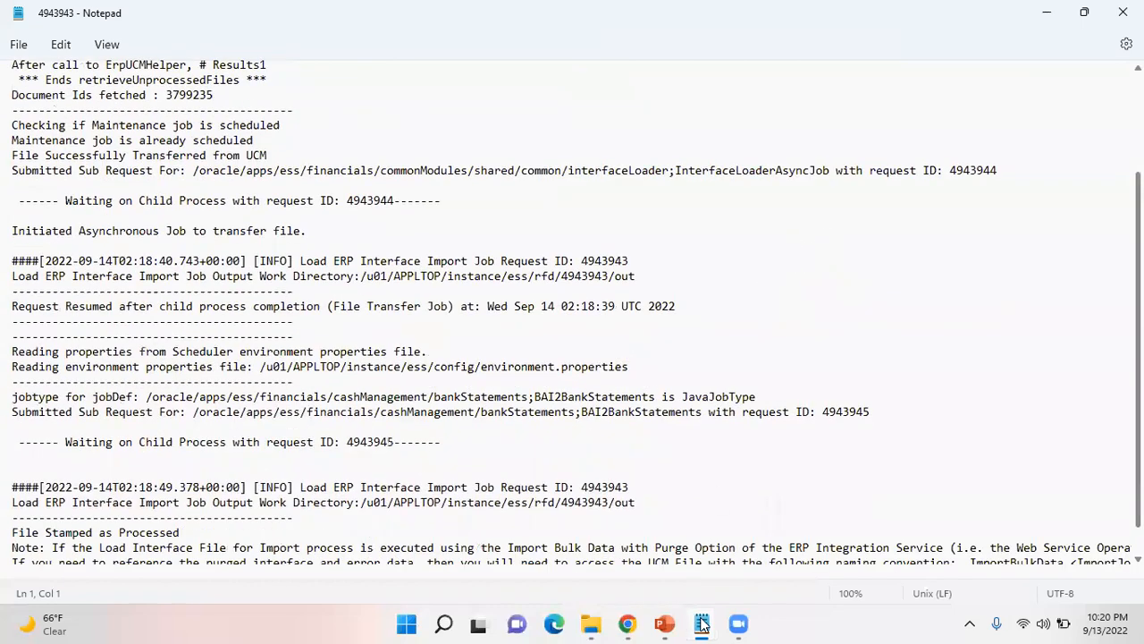
scroll(572, 313, "up", 3)
left_click(1123, 12)
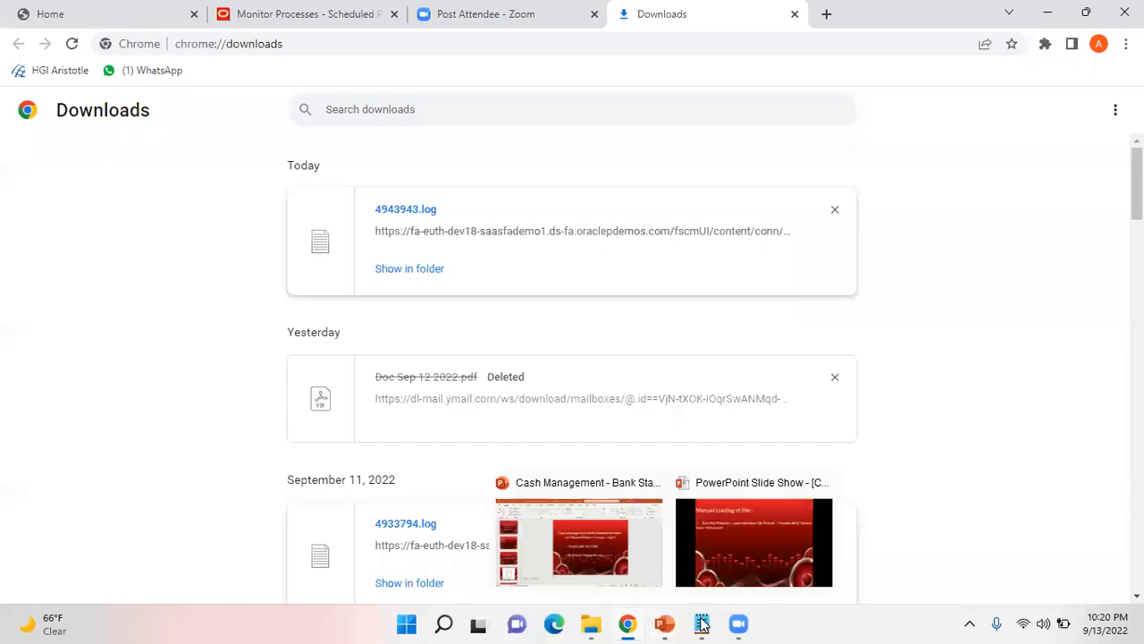
Return to the scheduled processes page and dismiss the attachments list without changes.
mouse_move(703, 623)
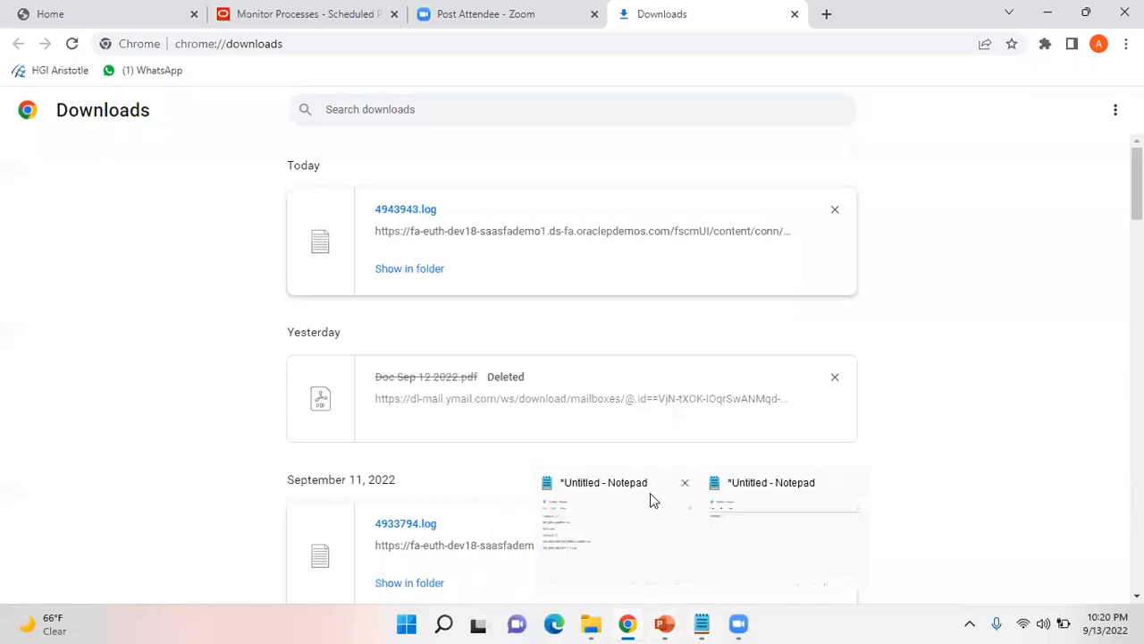
left_click(302, 23)
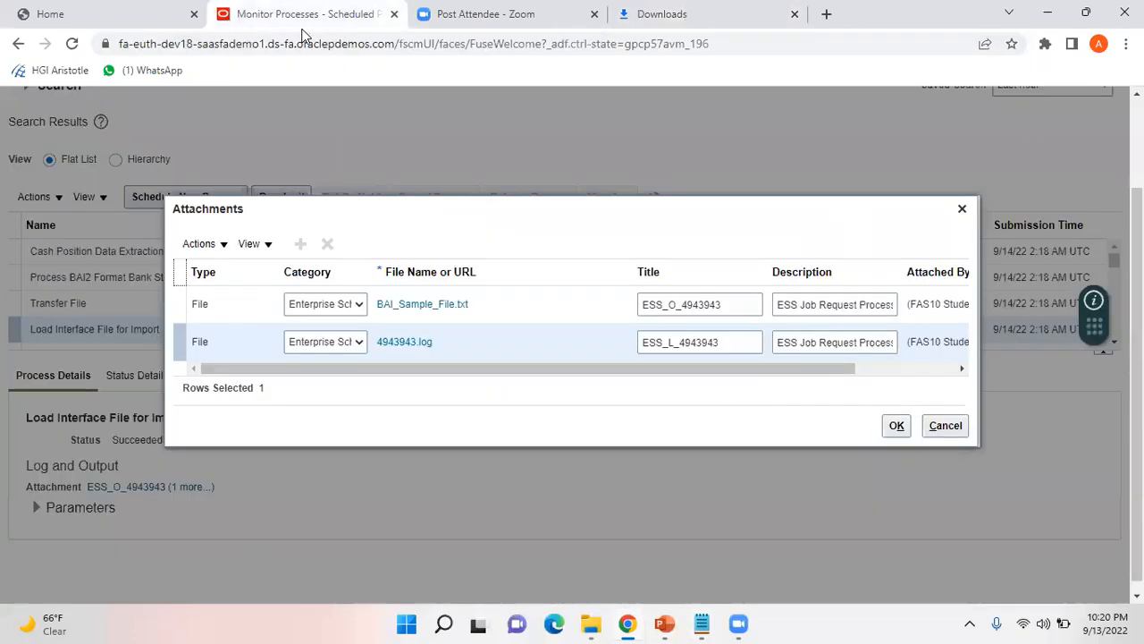
left_click(945, 450)
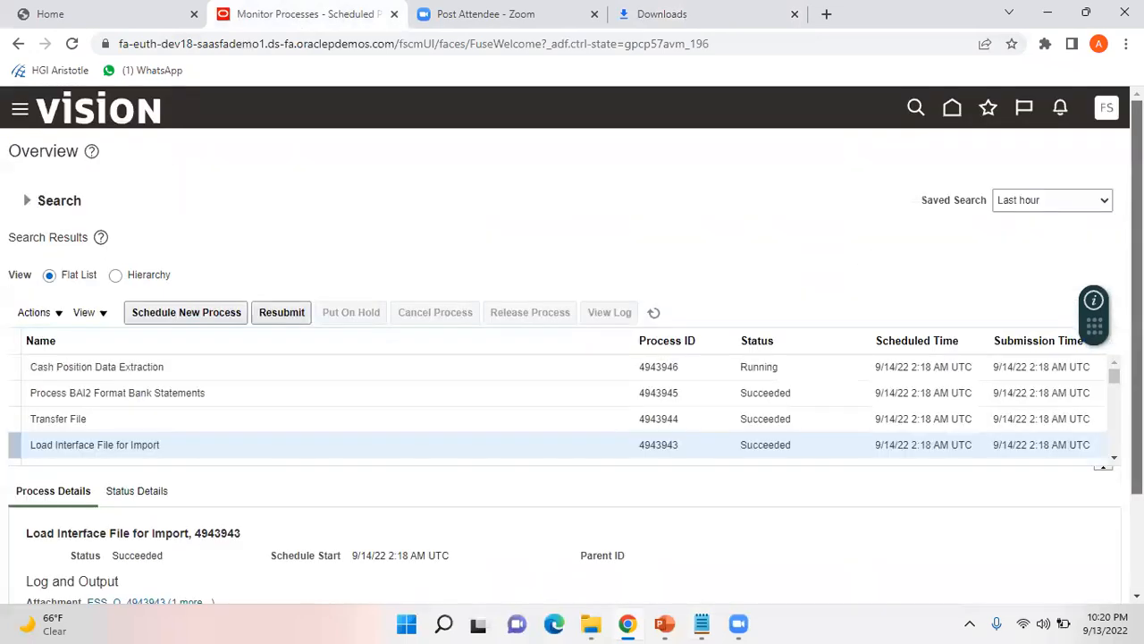
Go to the home page and display the Cash Management apps.
left_click(953, 109)
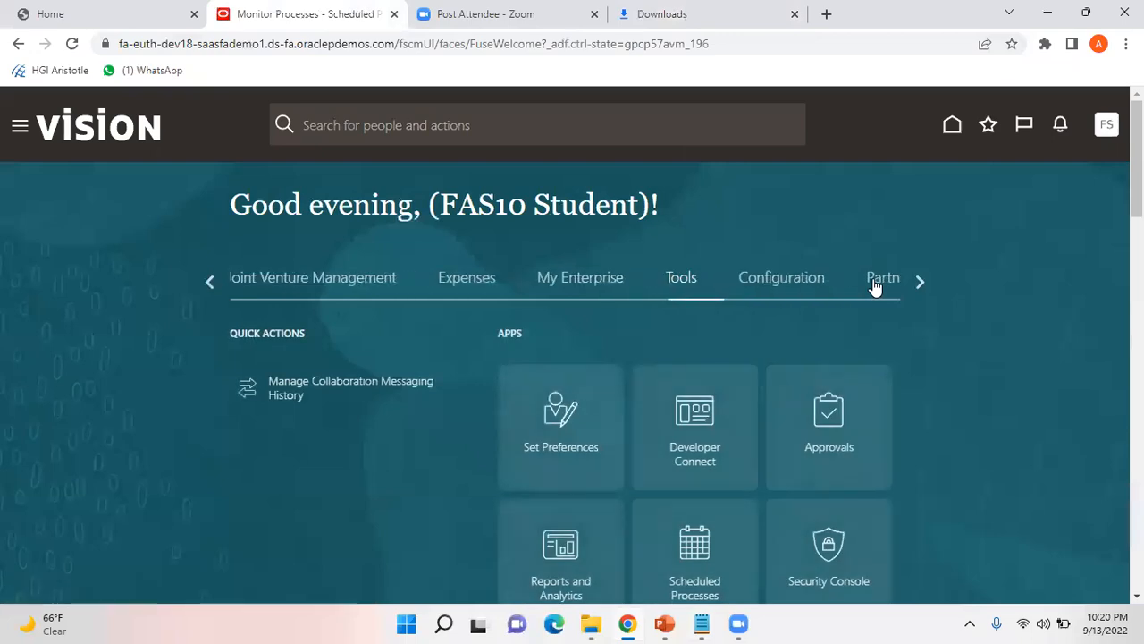
scroll(876, 284, "left", 10)
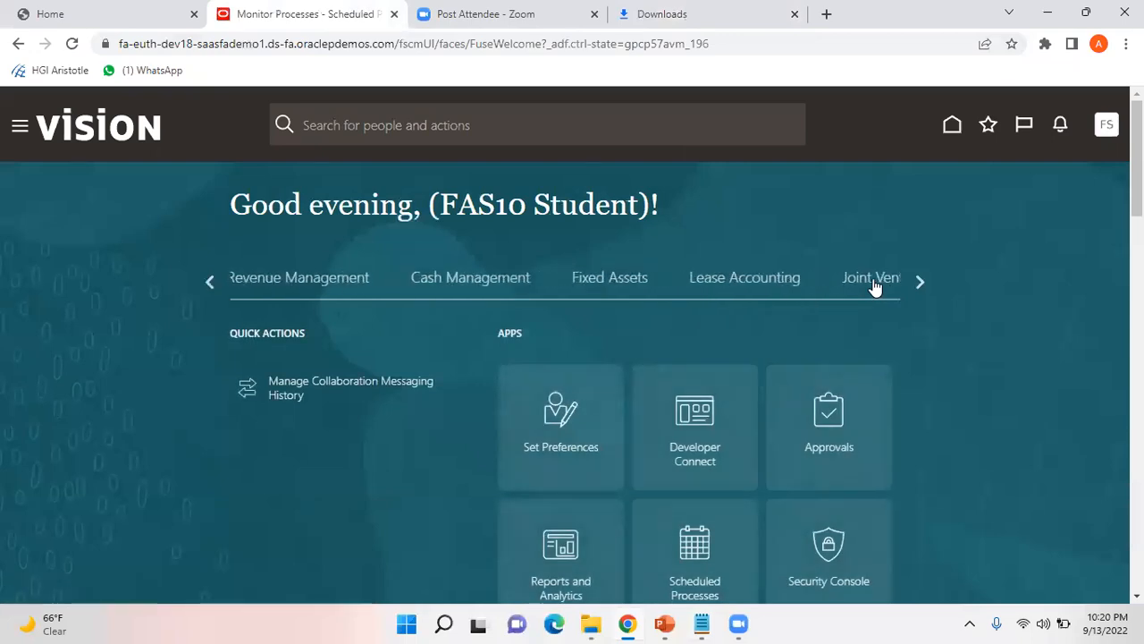
left_click(919, 281)
left_click(484, 280)
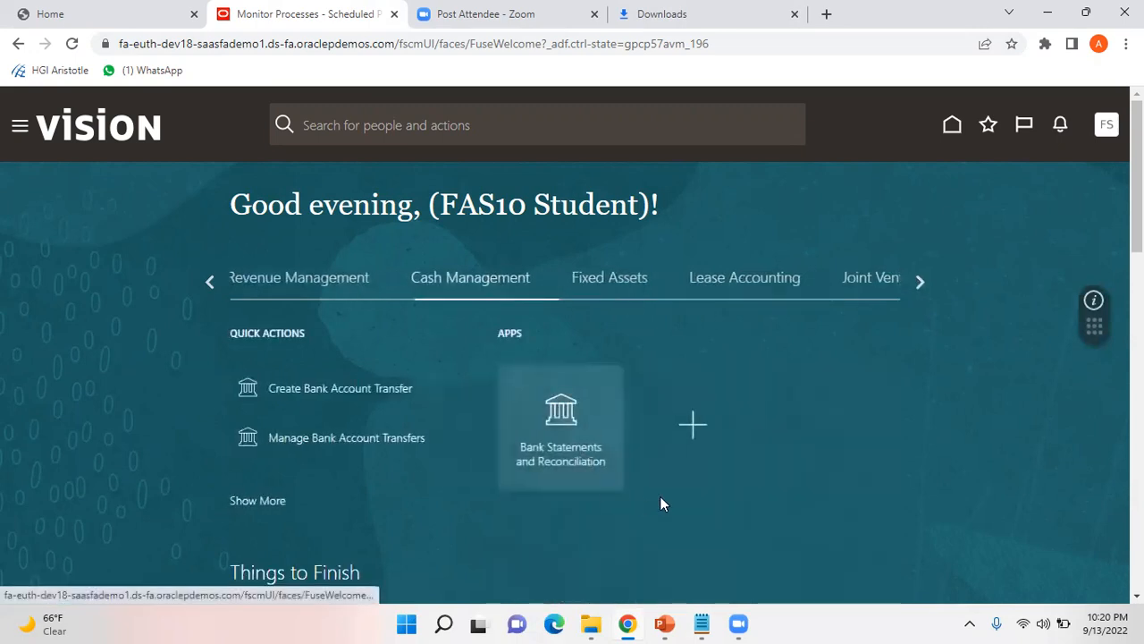
Open Bank Statements and Reconciliation, refresh the incomplete statement reconciliation list, and expand the BofA bank account's statements.
left_click(570, 454)
scroll(567, 452, "down", 2)
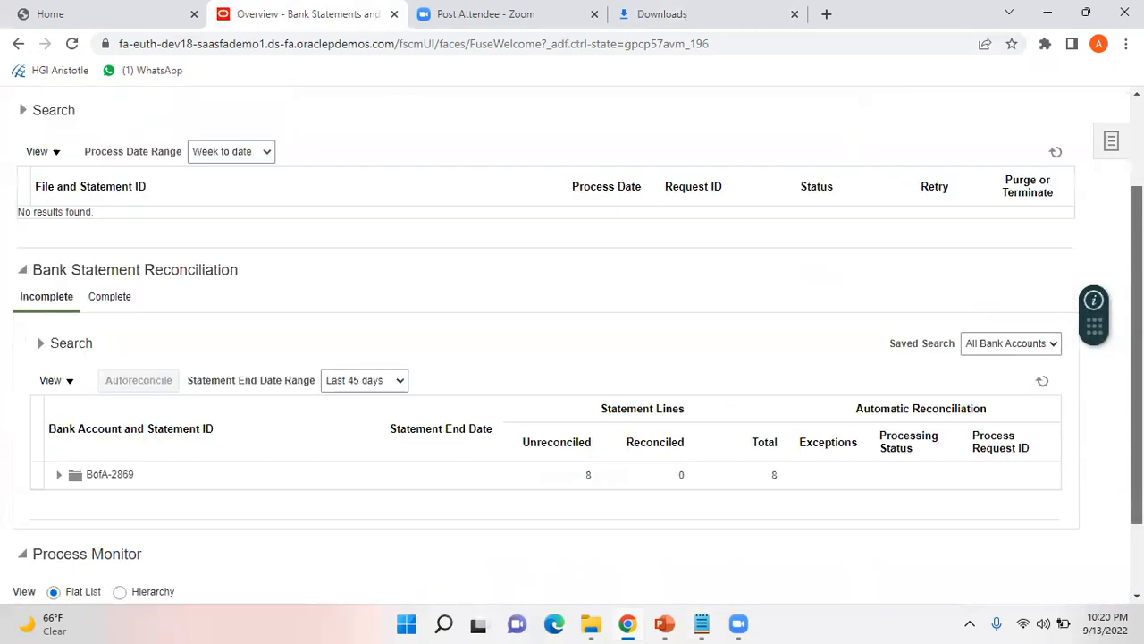
scroll(469, 489, "down", 1)
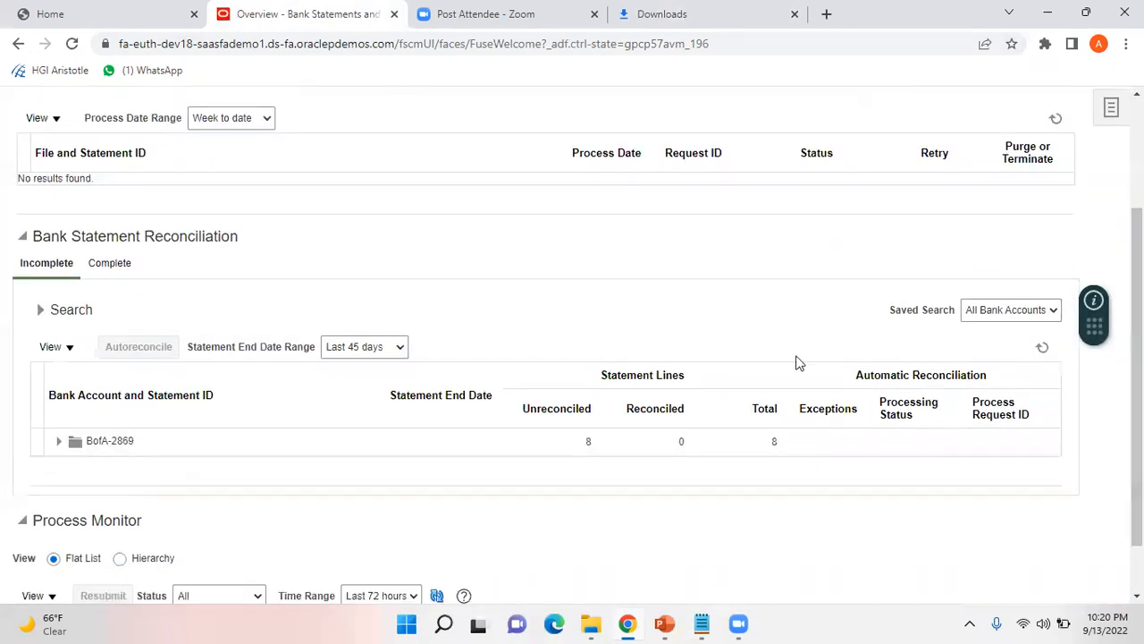
left_click(1043, 353)
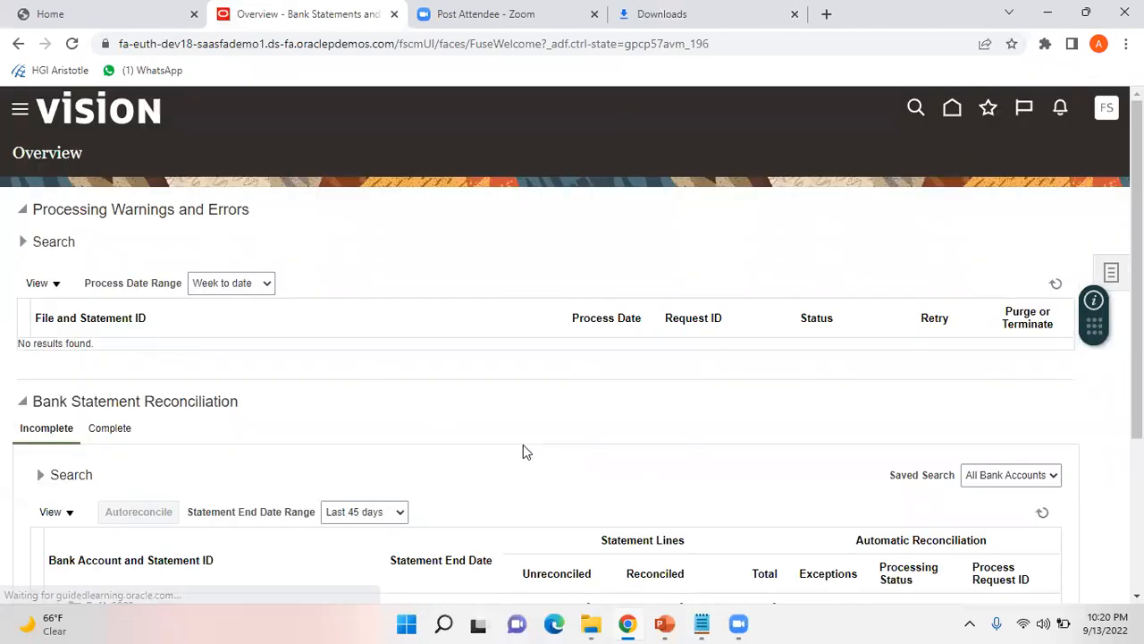
left_click_drag(1137, 409, 1137, 561)
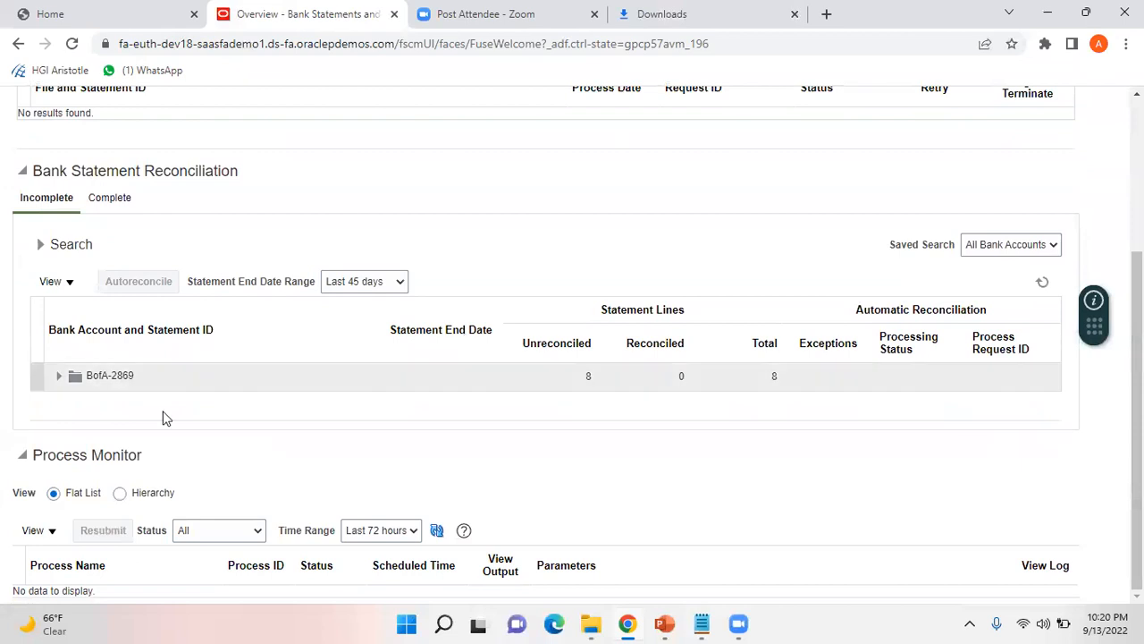
left_click(60, 382)
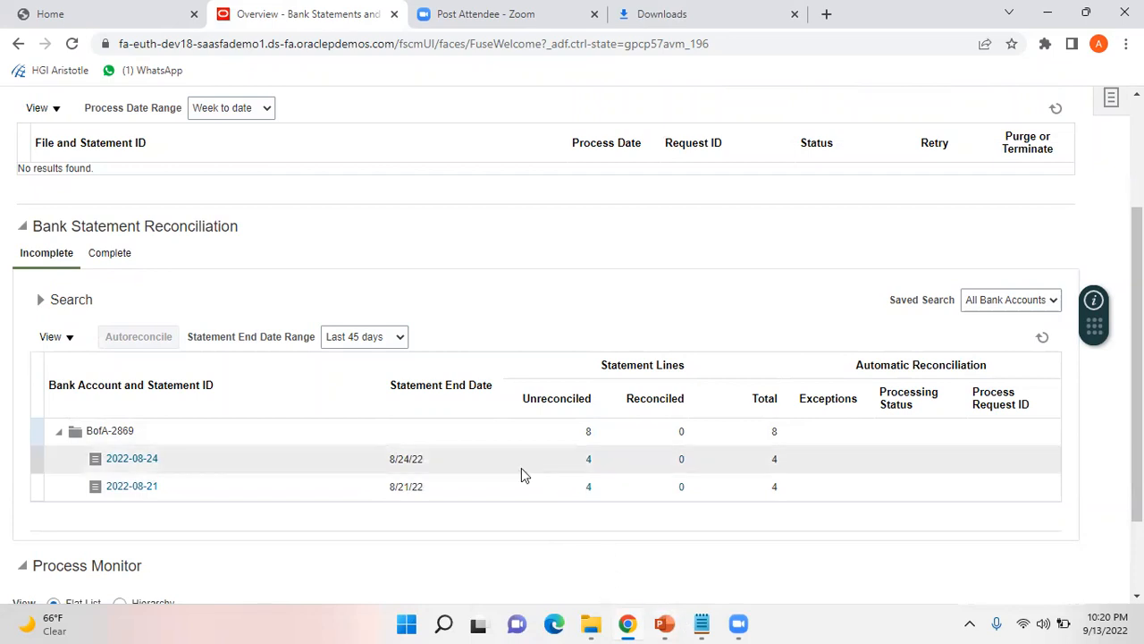
Check the statement date in the BAI_Sample_File Notepad window, then return to the reconciliation overview in Chrome.
key("super+d")
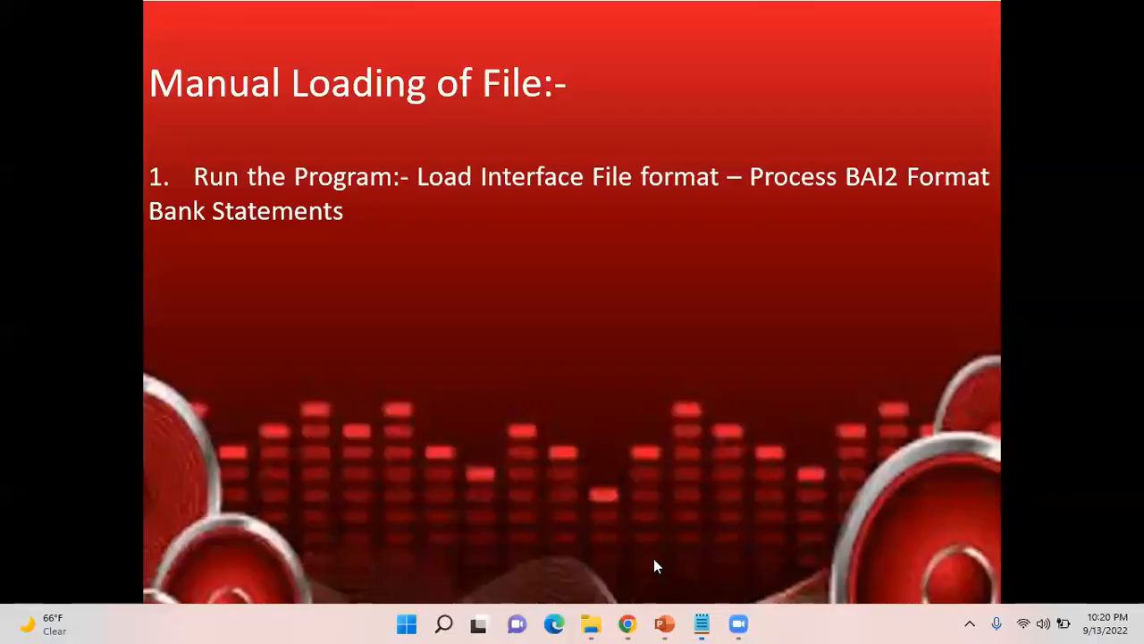
left_click(702, 623)
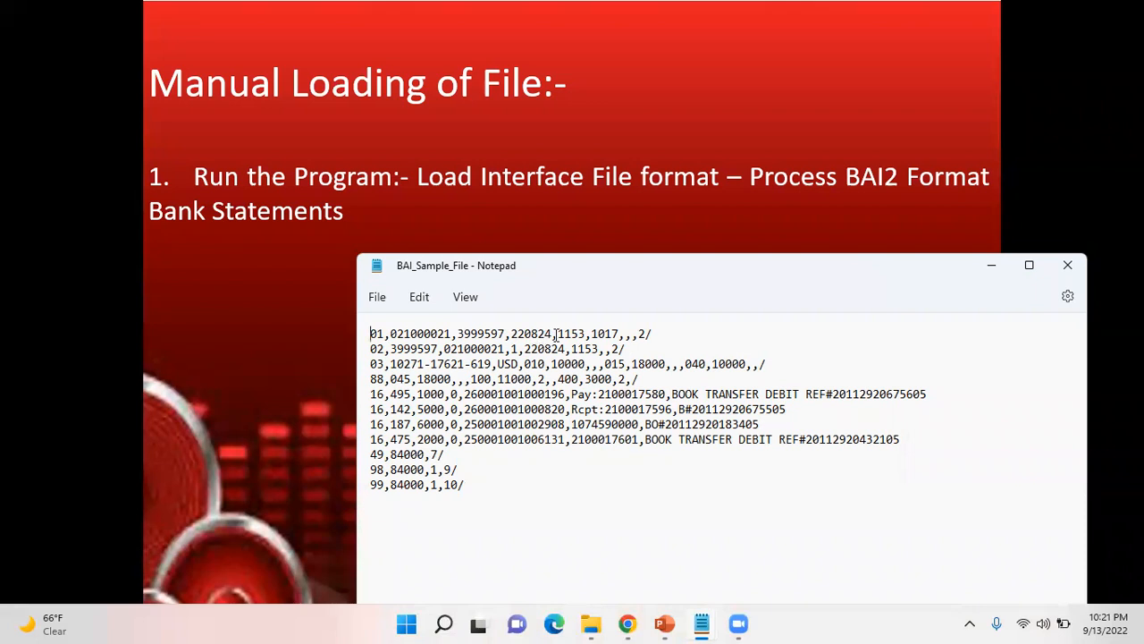
left_click(630, 624)
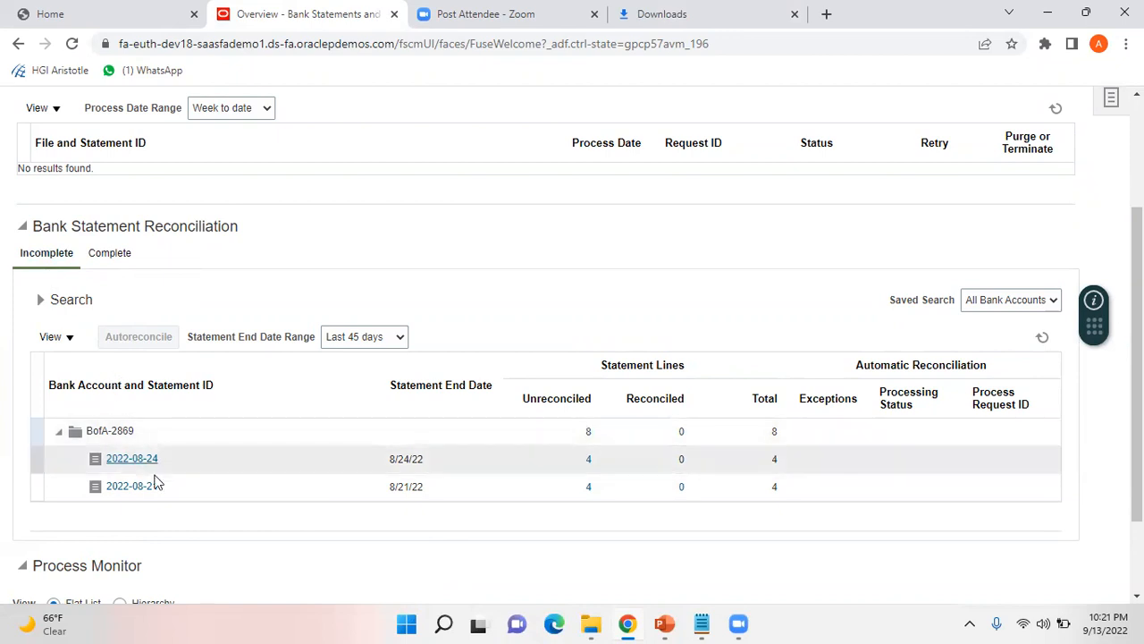
Open the header detail of statement 2022-08-24 and display its statement lines.
left_click(110, 253)
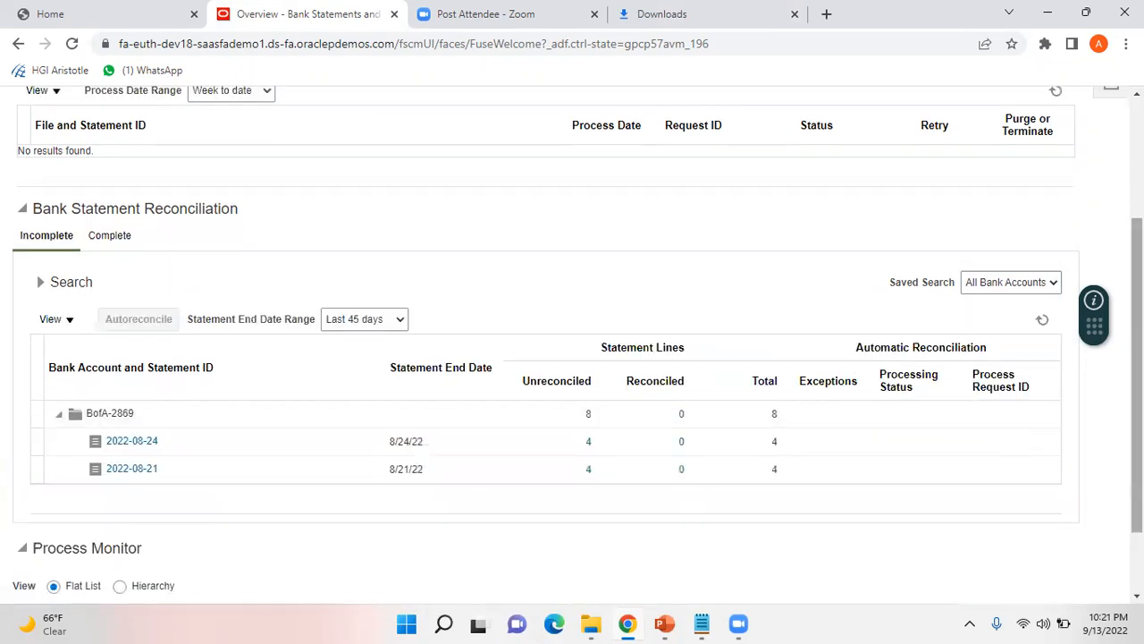
left_click(134, 440)
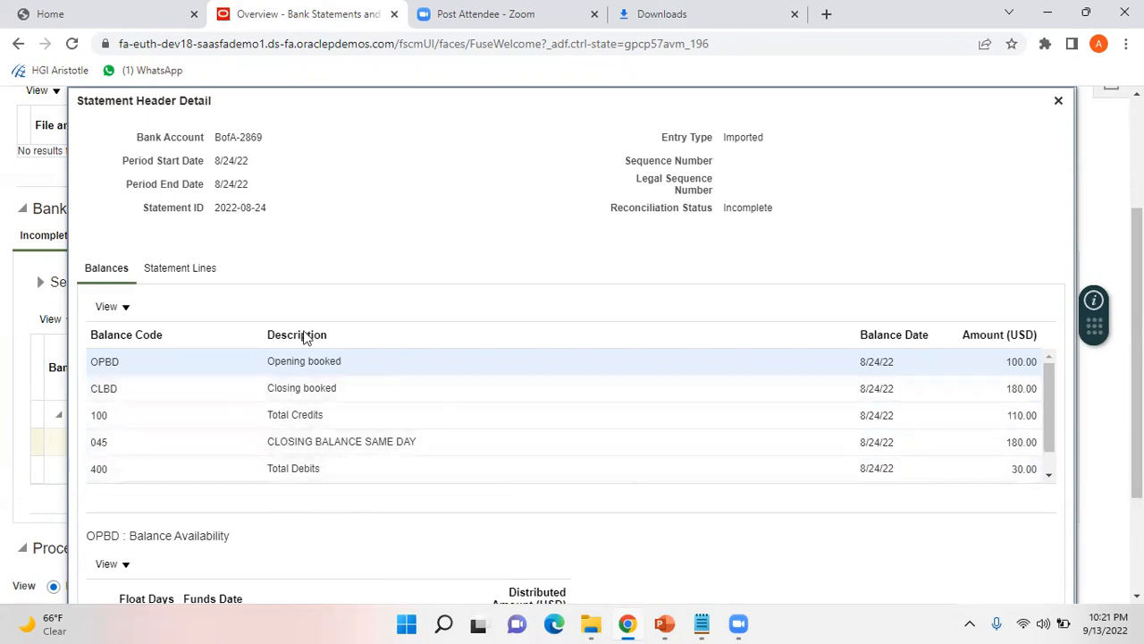
left_click(197, 268)
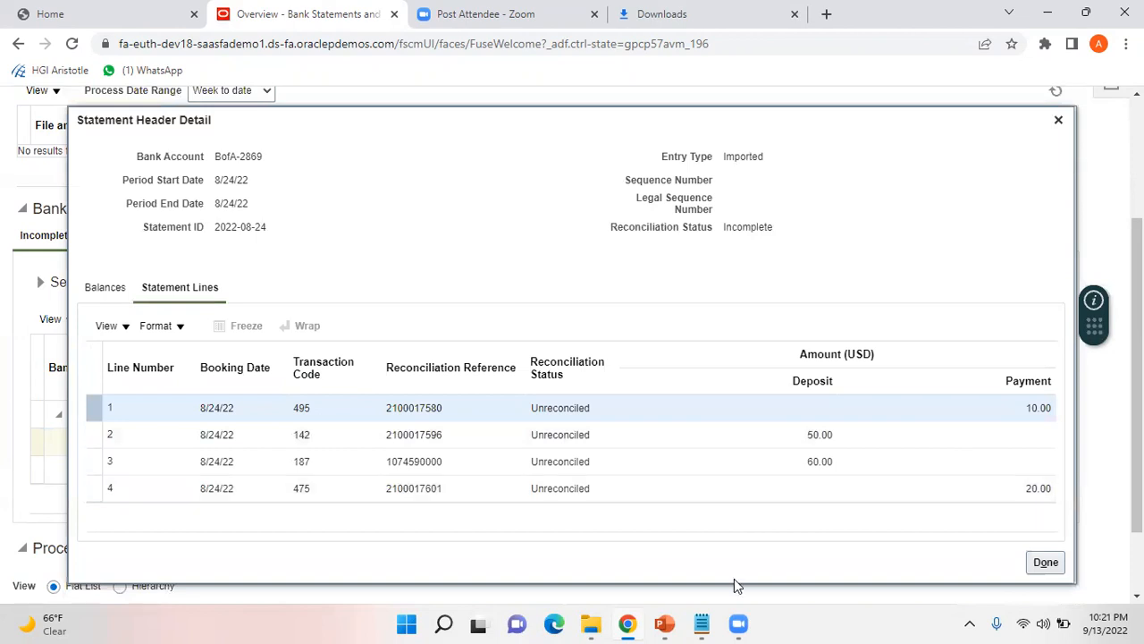
Place BAI_Sample_File in Notepad side by side with the browser's statement detail to compare the source records with the imported lines.
left_click(700, 624)
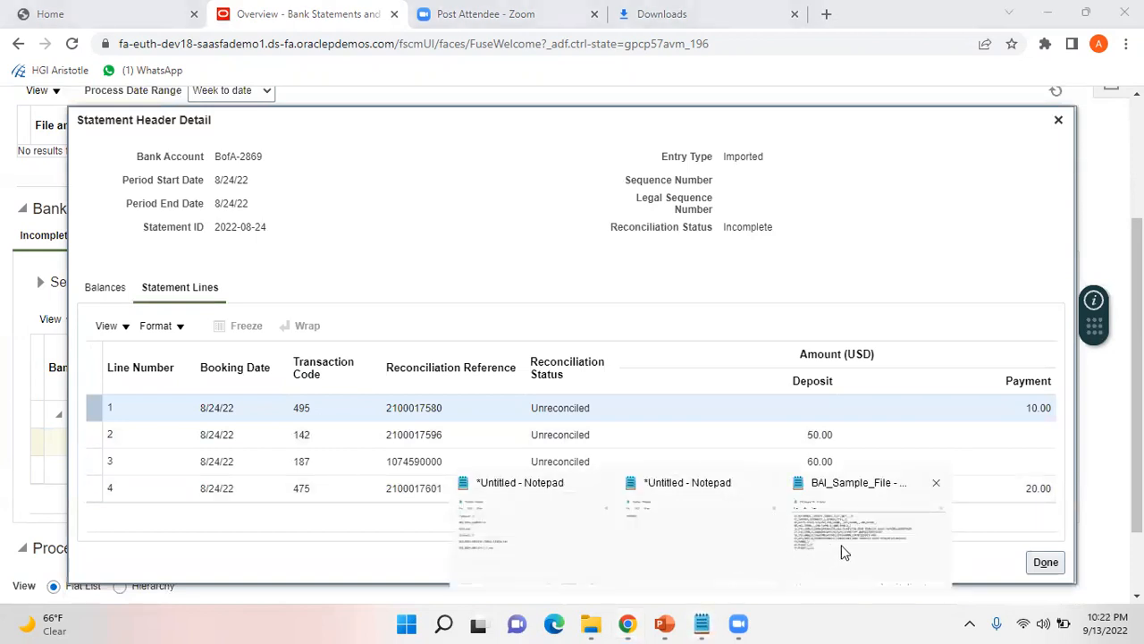
left_click(865, 535)
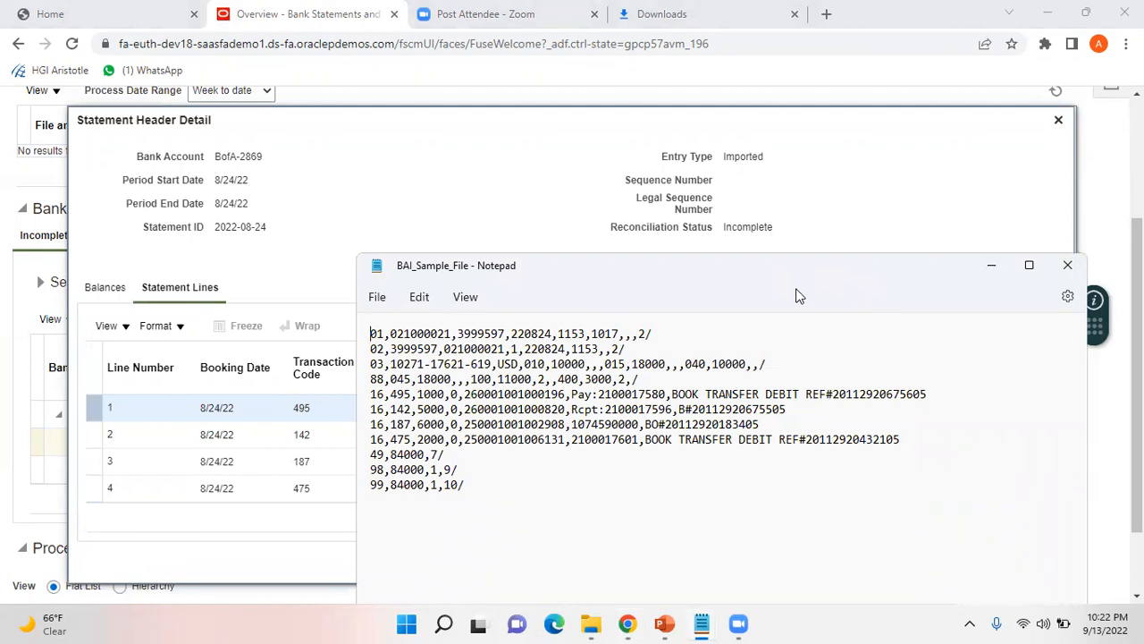
left_click_drag(799, 295, 639, 554)
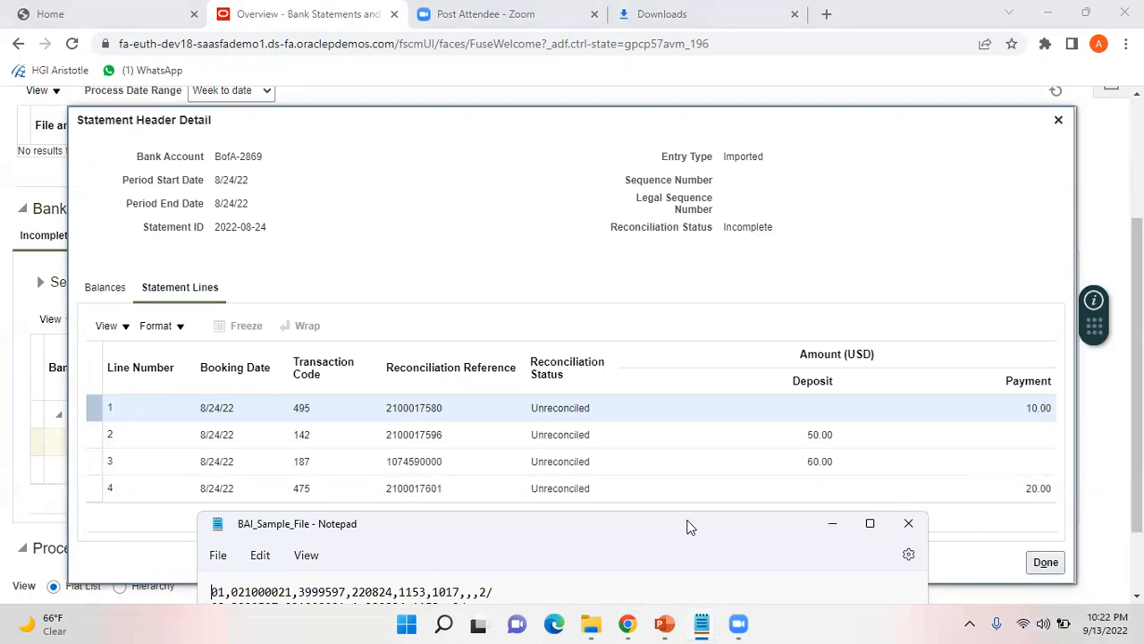
key("super+Right")
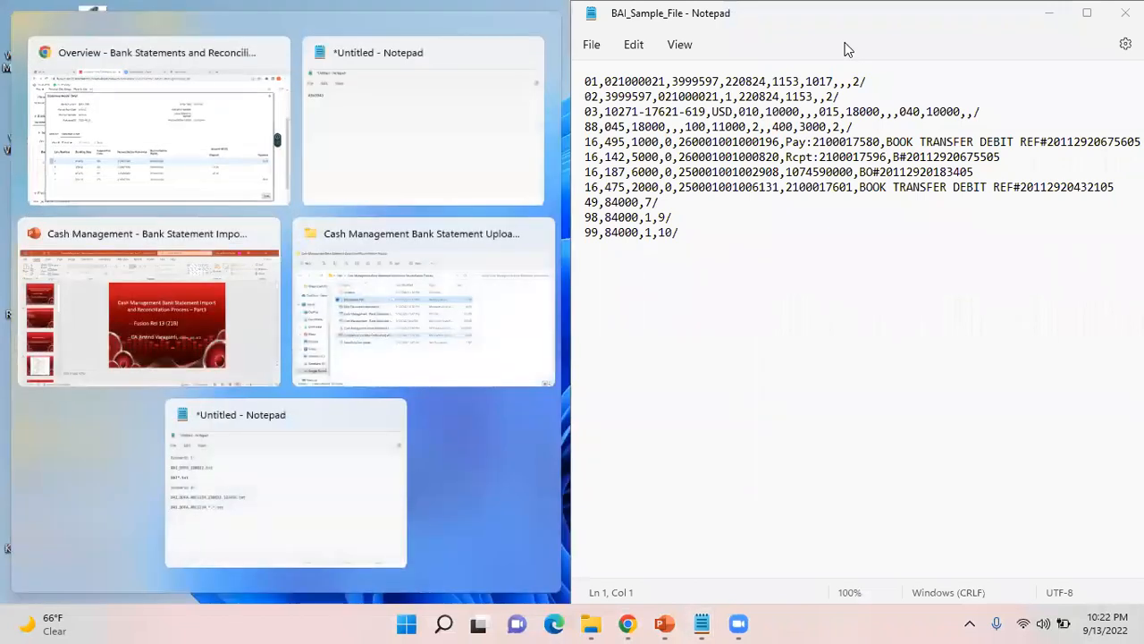
key("Return")
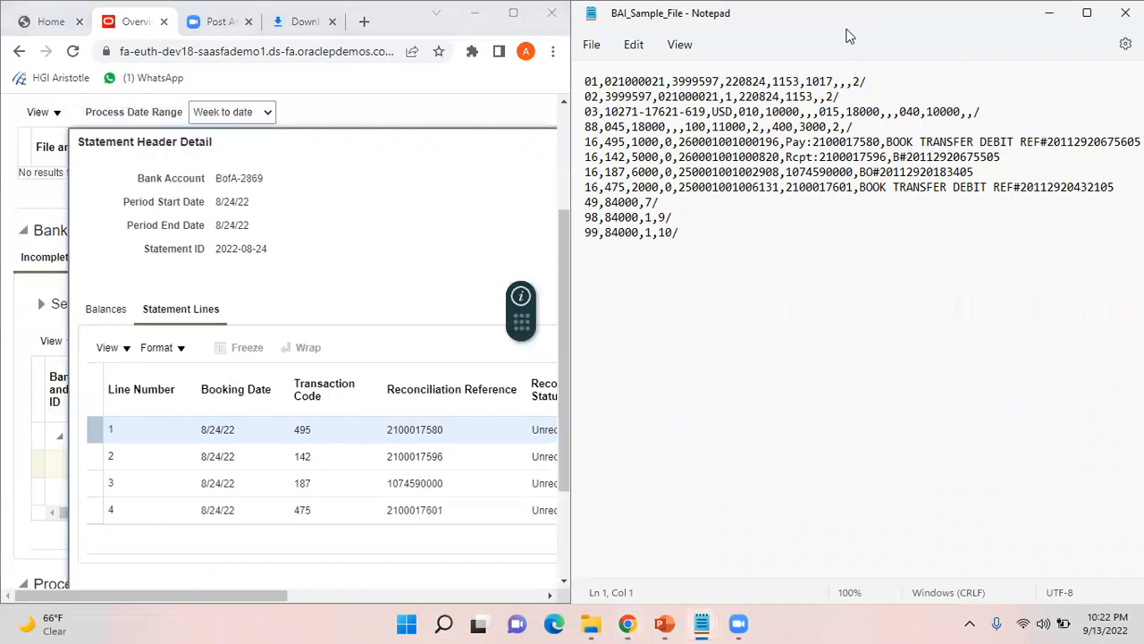
left_click_drag(826, 18, 828, 45)
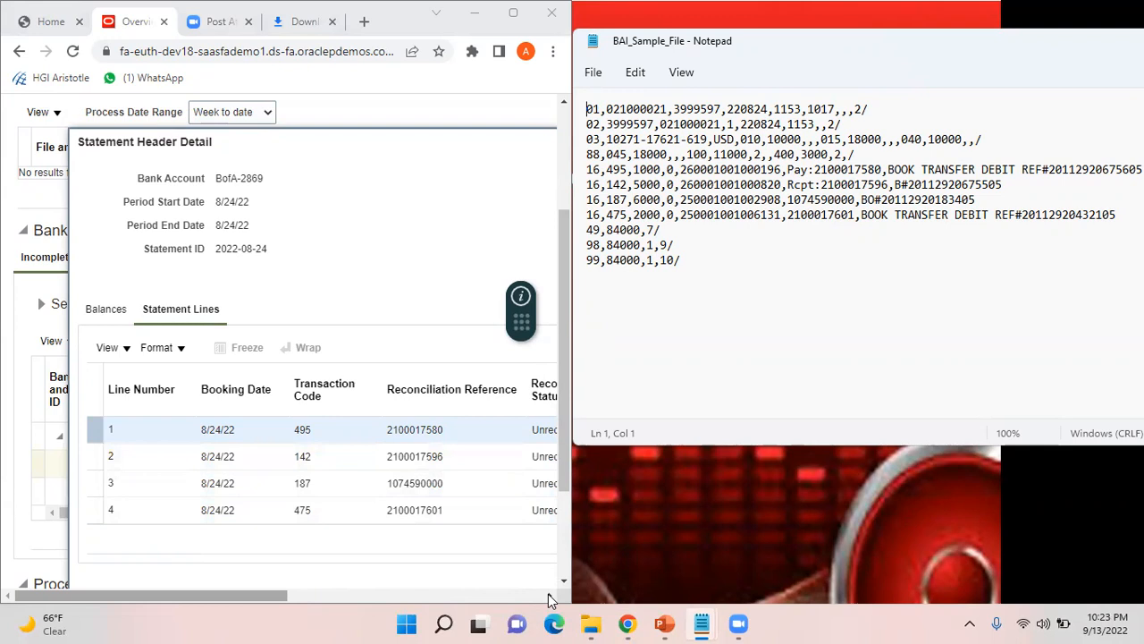
Examine the reconciliation references, statuses and amounts of the imported statement lines against the file's records.
left_click(433, 596)
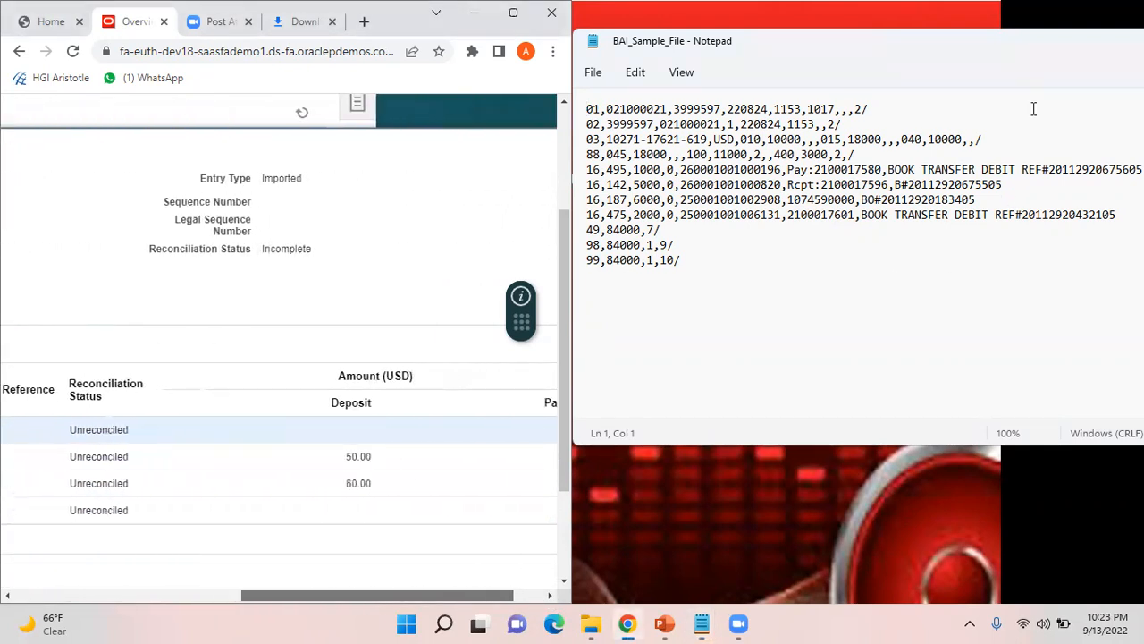
key("Left")
key("Left")
key("Left")
key("Left")
key("Left")
key("Left")
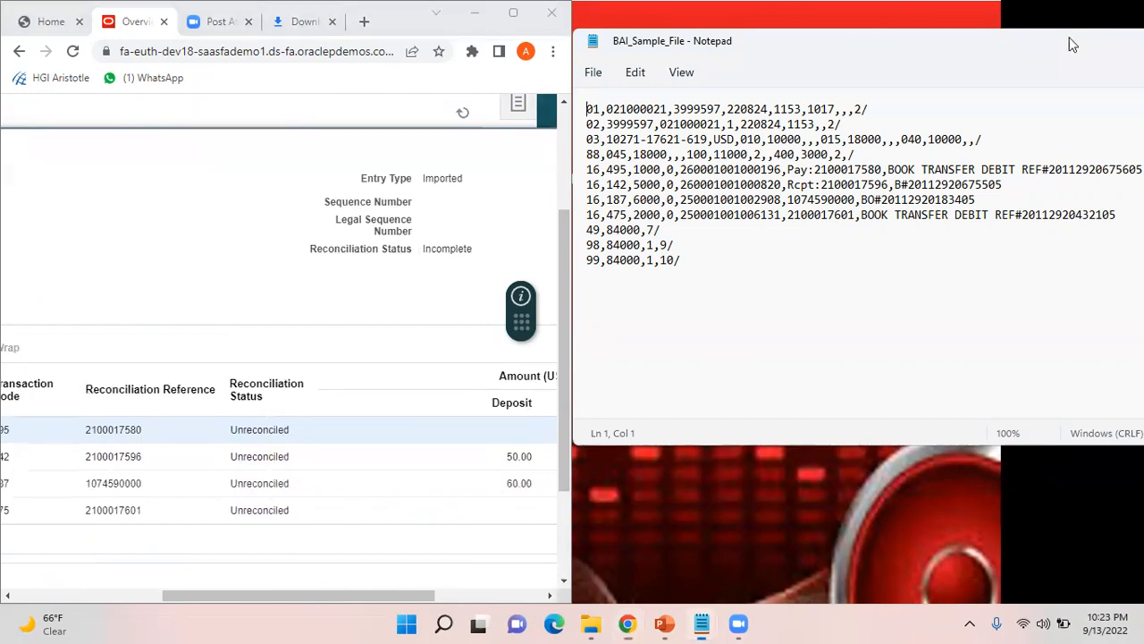
Put the BAI_Sample_File window away, widen the browser to nearly the full screen, and close the statement detail.
left_click_drag(1071, 39, 866, 148)
left_click(1079, 151)
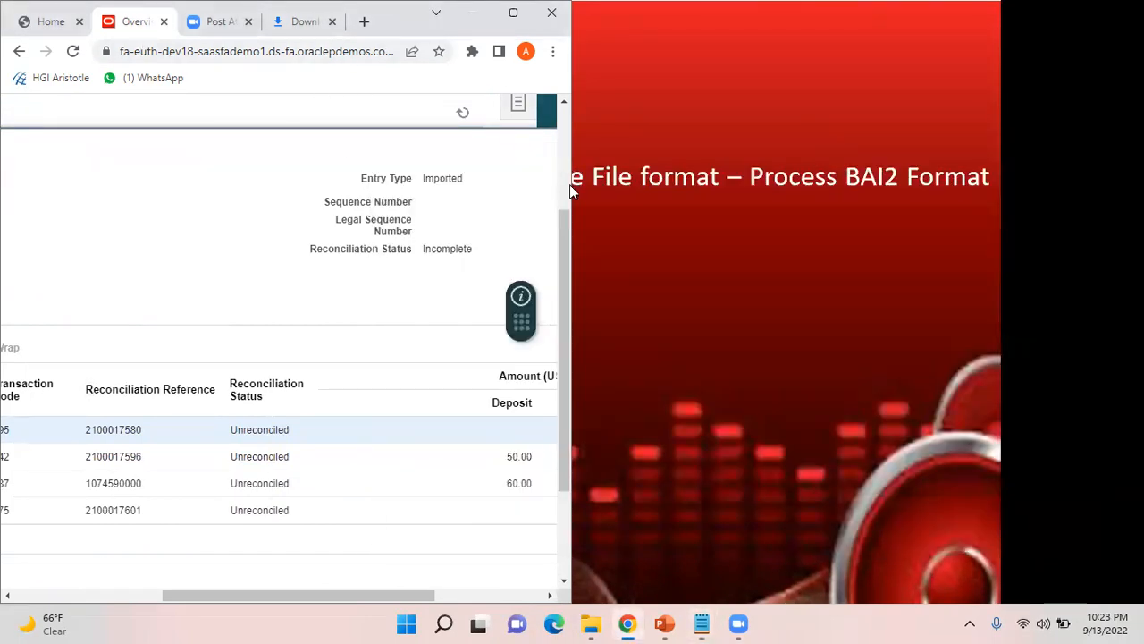
left_click_drag(573, 184, 1127, 223)
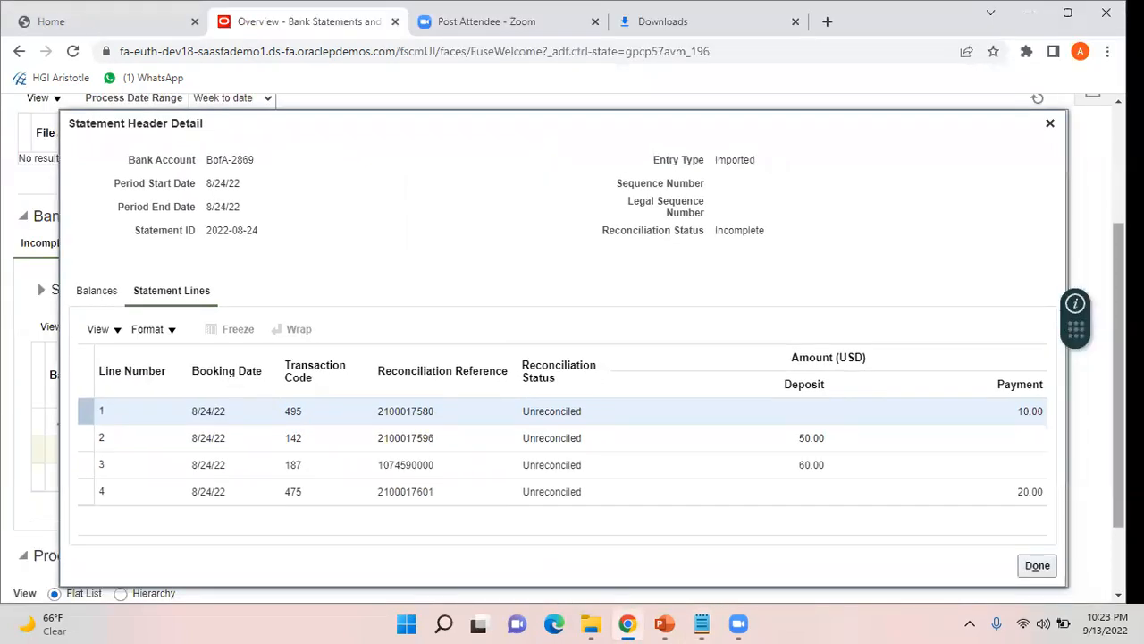
left_click_drag(1118, 407, 1118, 478)
left_click(1037, 569)
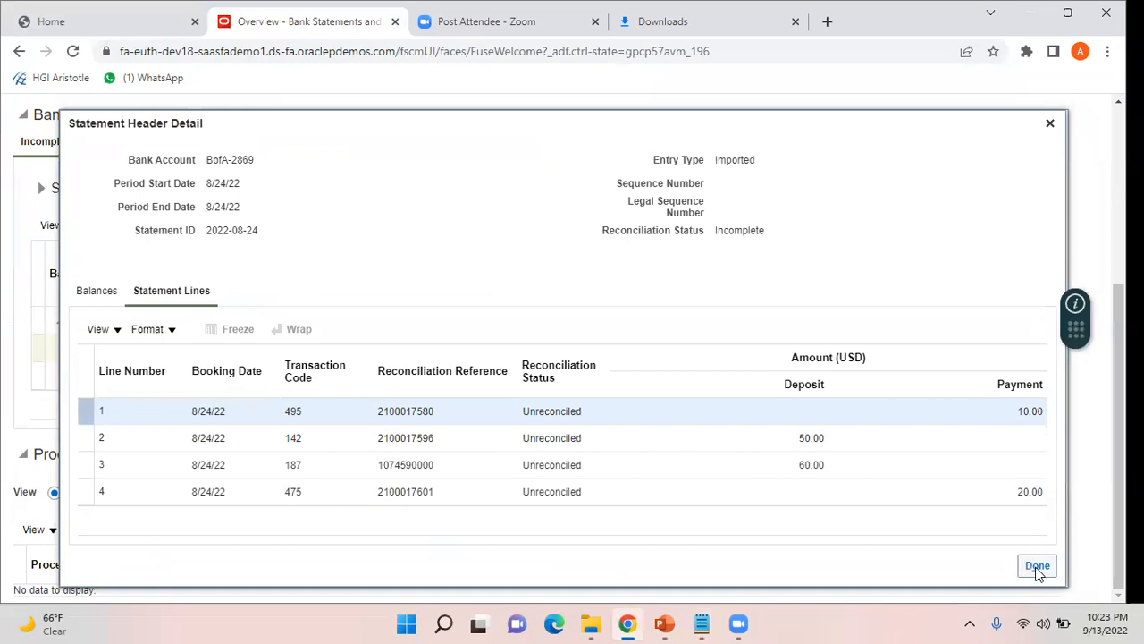
Switch to the PowerPoint slide show, review the Automatic Loading of File slide, end the show, and return to Chrome.
mouse_move(668, 624)
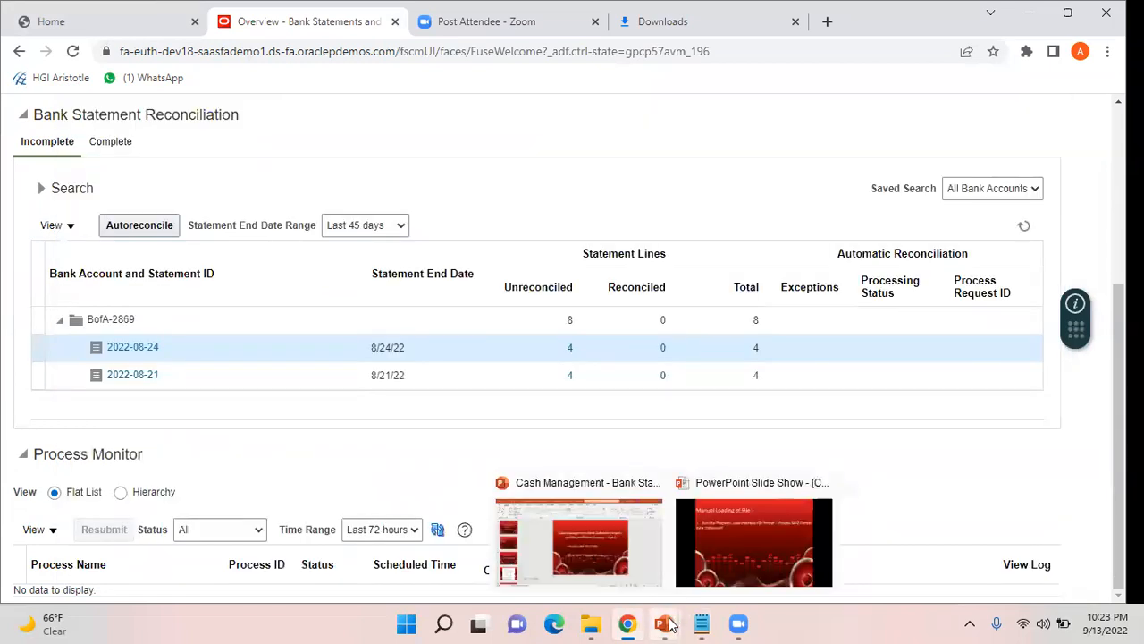
left_click(749, 545)
left_click(753, 455)
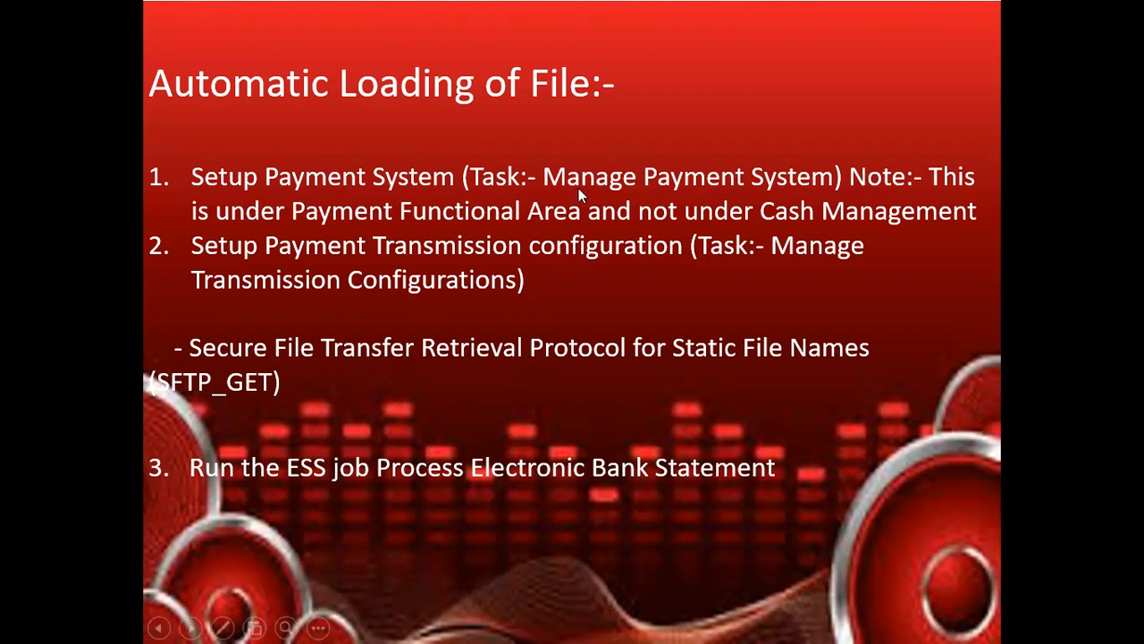
key("Escape")
left_click(627, 623)
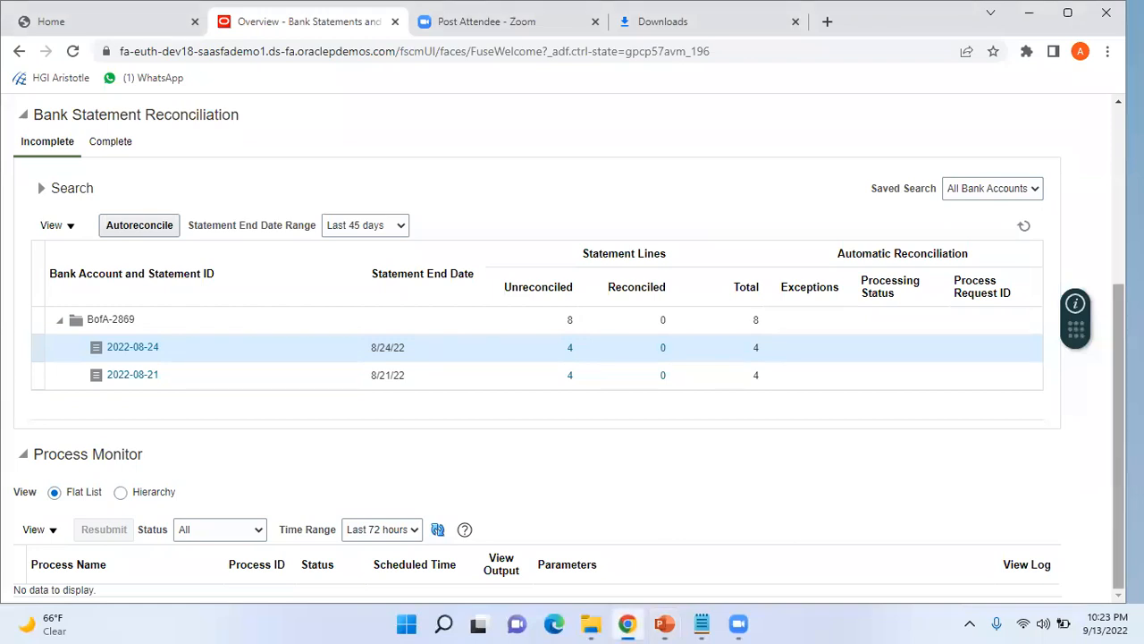
Go from the reconciliation overview to Setup and Maintenance.
scroll(1117, 429, "up", 4)
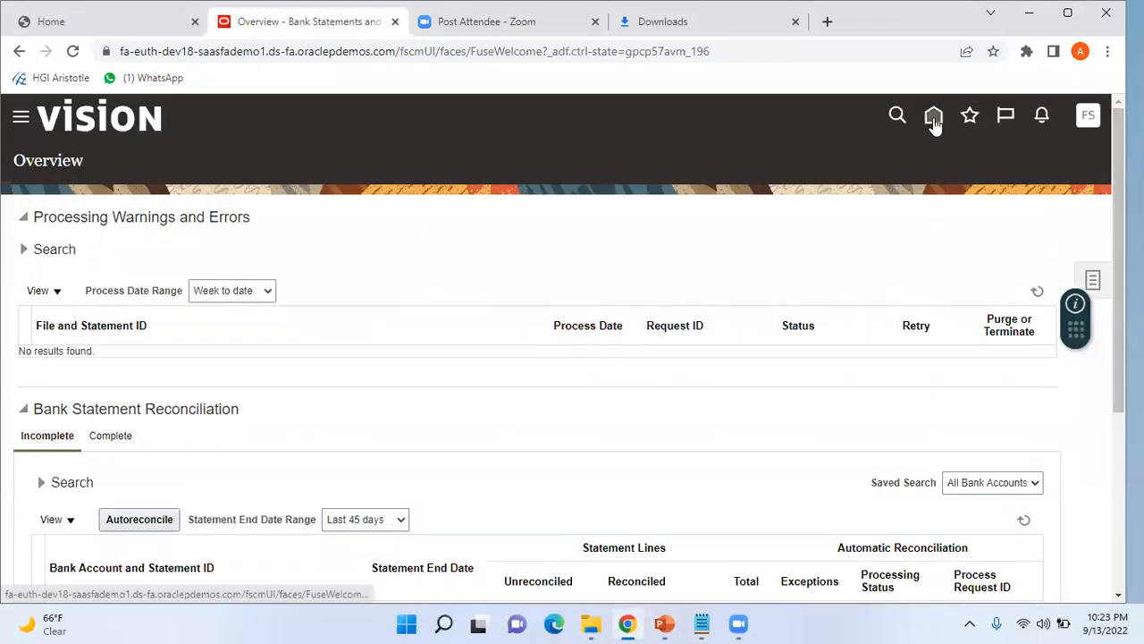
left_click(1086, 123)
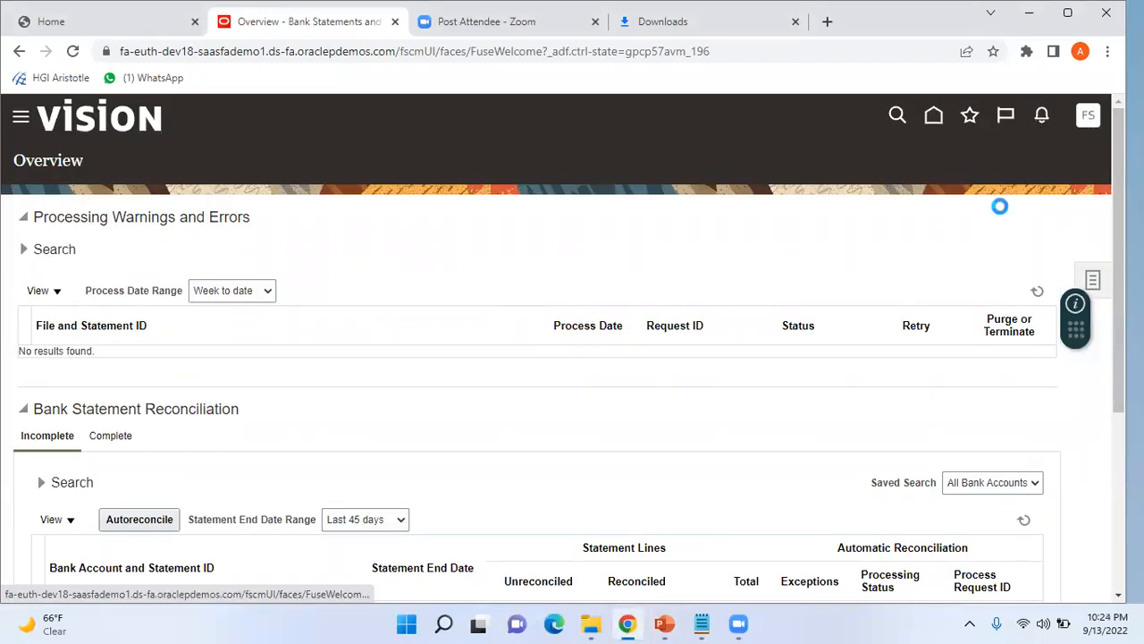
left_click(822, 370)
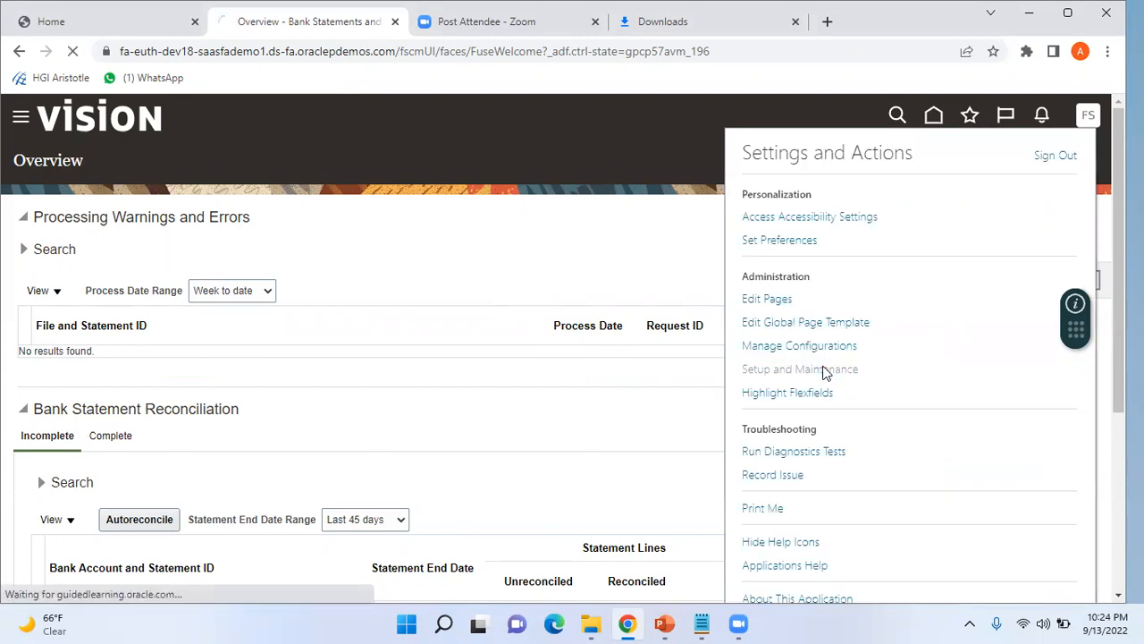
Reread the required setup tasks on PowerPoint's Automatic Loading of File slide and return to the setup page in Chrome.
mouse_move(665, 622)
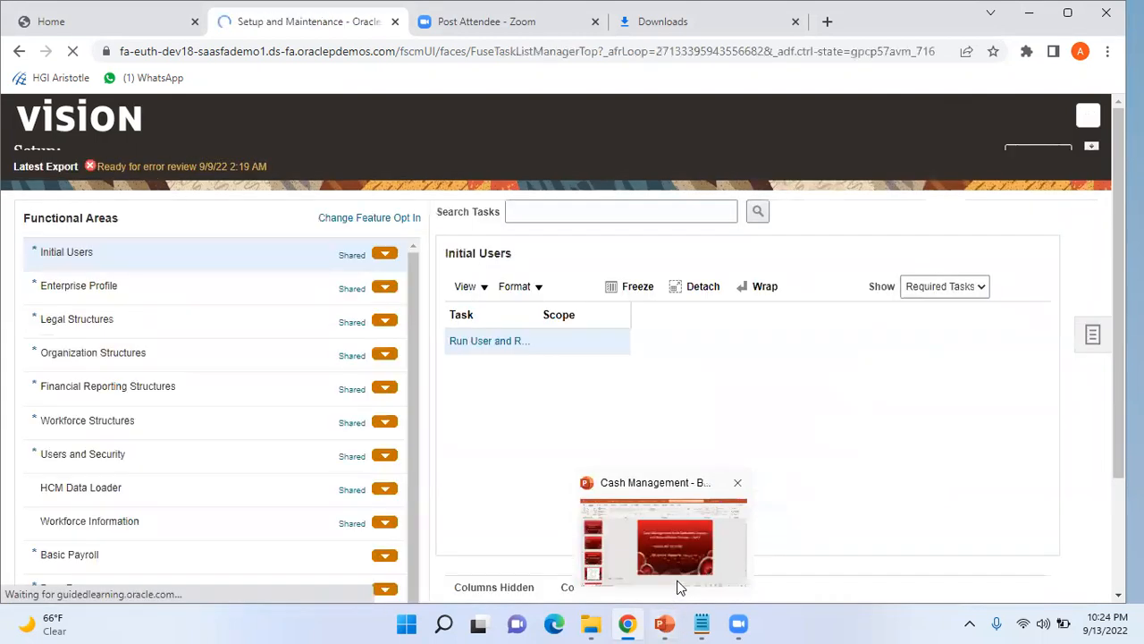
left_click(679, 563)
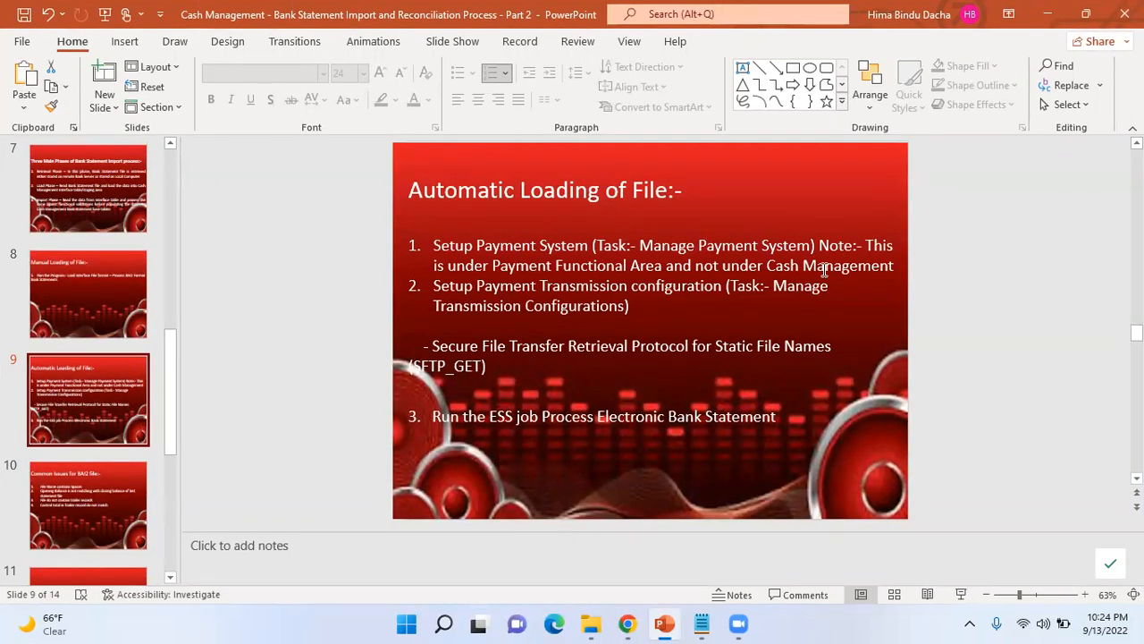
key("alt+Tab")
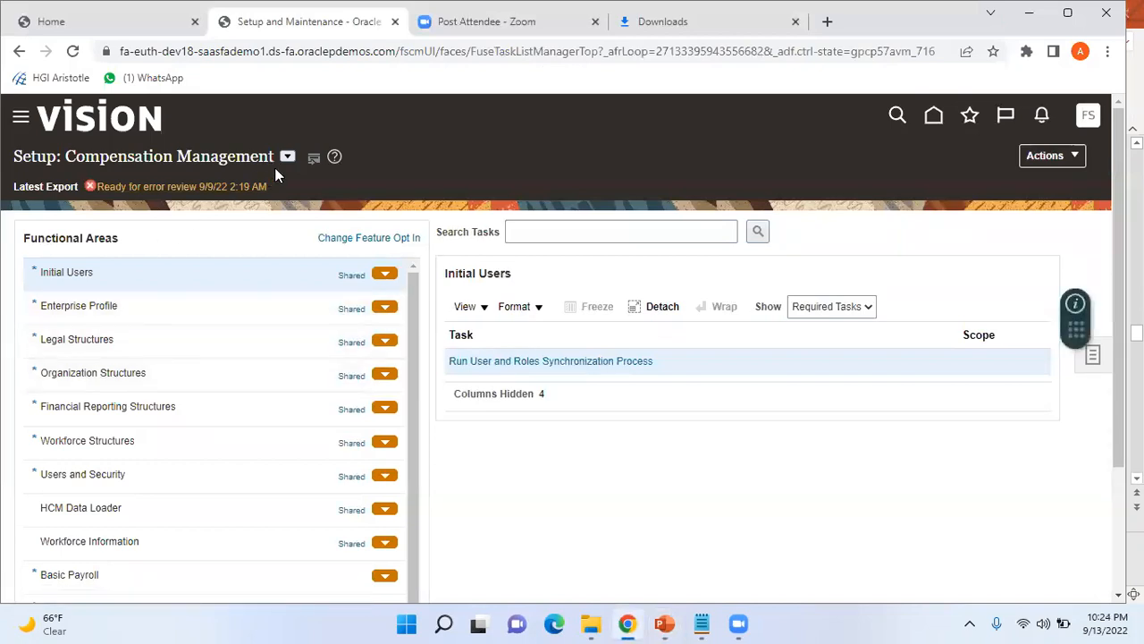
Switch the setup to Financials, show all tasks for the Payments functional area, and check the Automatic Loading of File slide in PowerPoint.
left_click(287, 157)
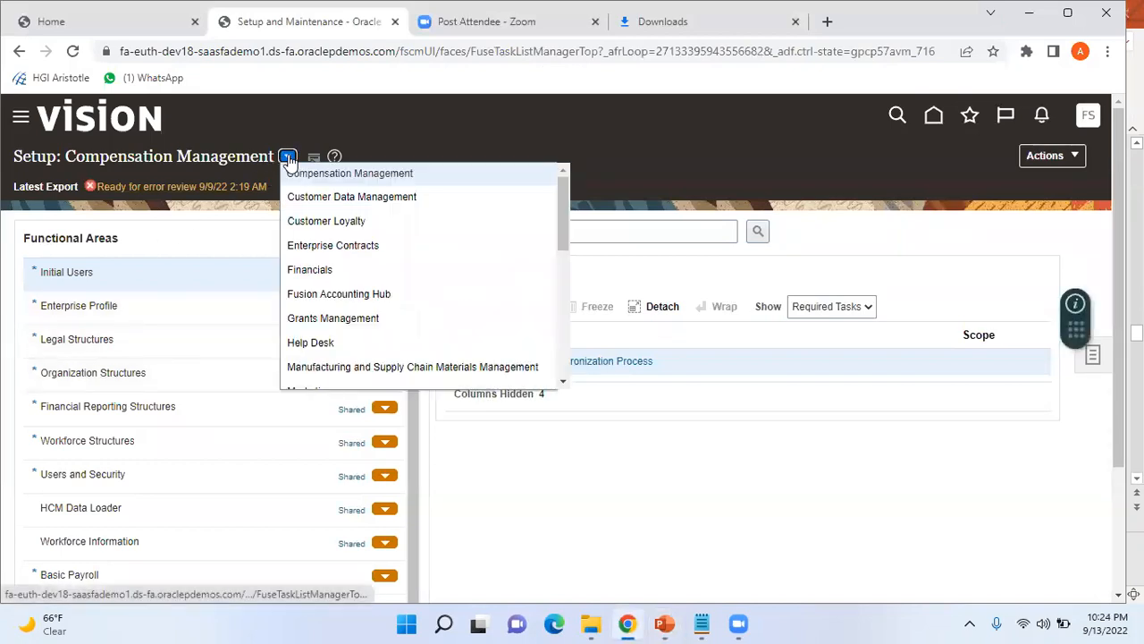
left_click(310, 269)
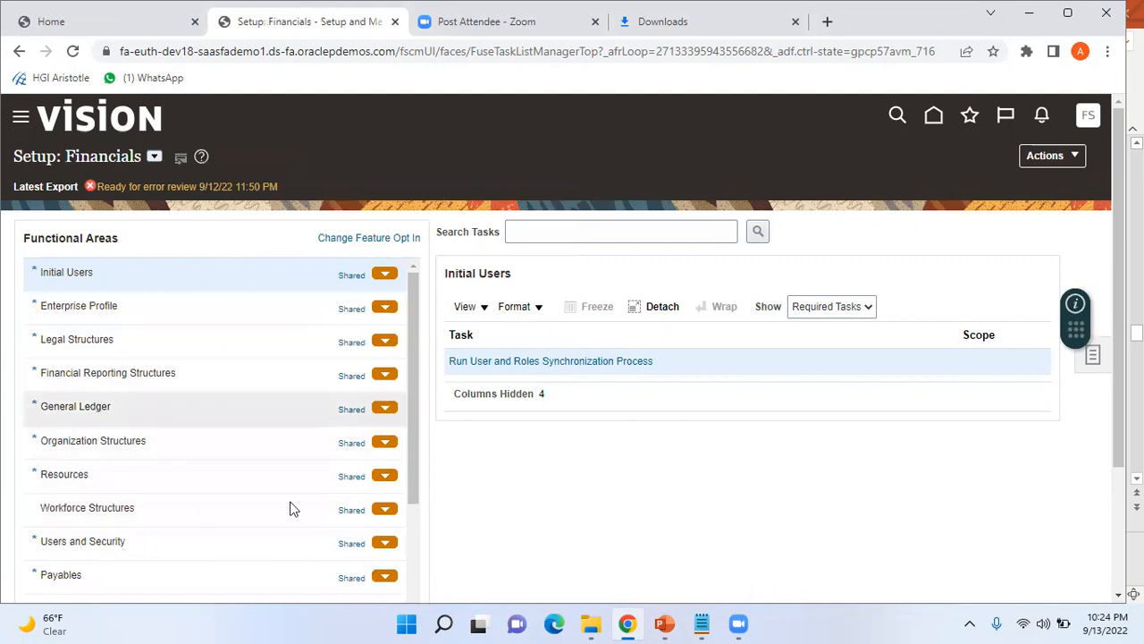
scroll(118, 436, "down", 3)
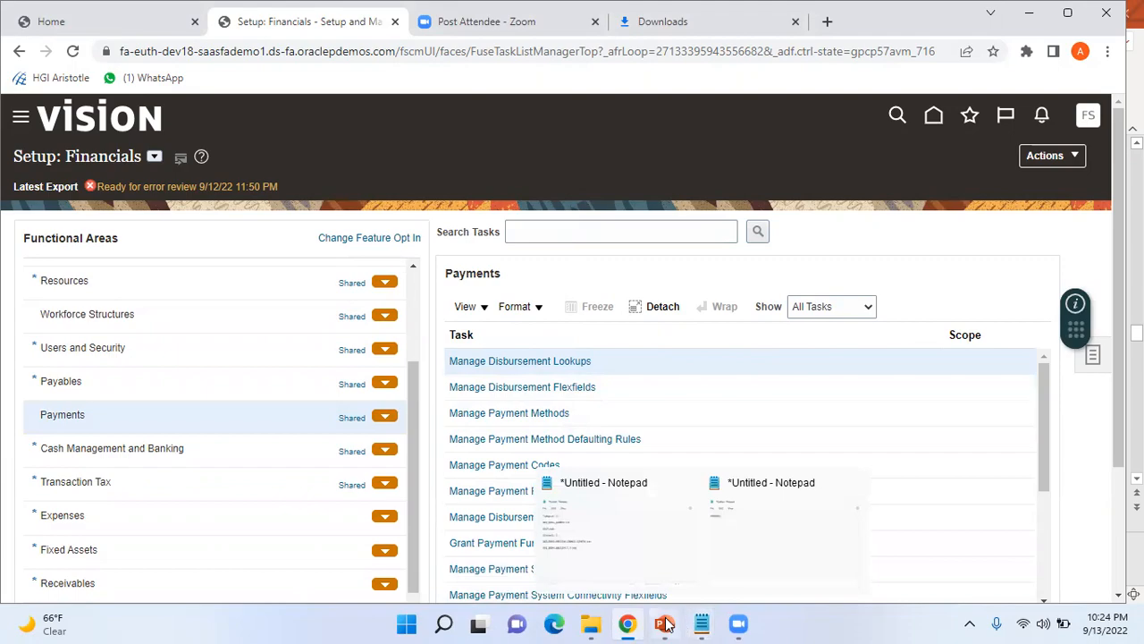
mouse_move(663, 624)
left_click(685, 565)
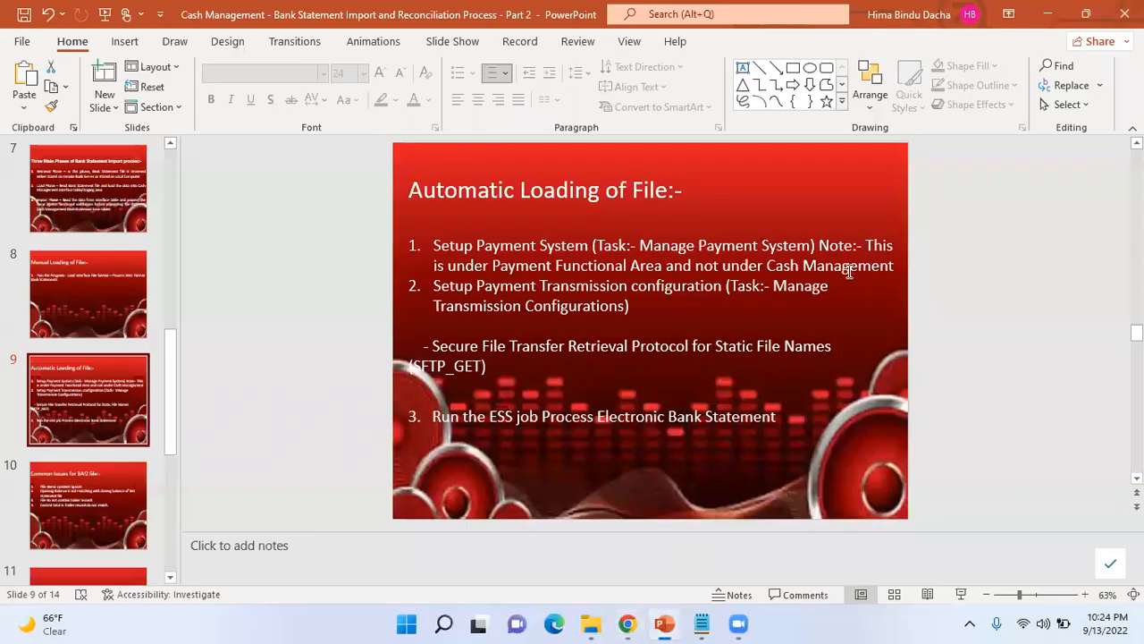
Return to Chrome and open the Manage Payment Systems task of the Payments area, starting a new payment system.
key("alt+Tab")
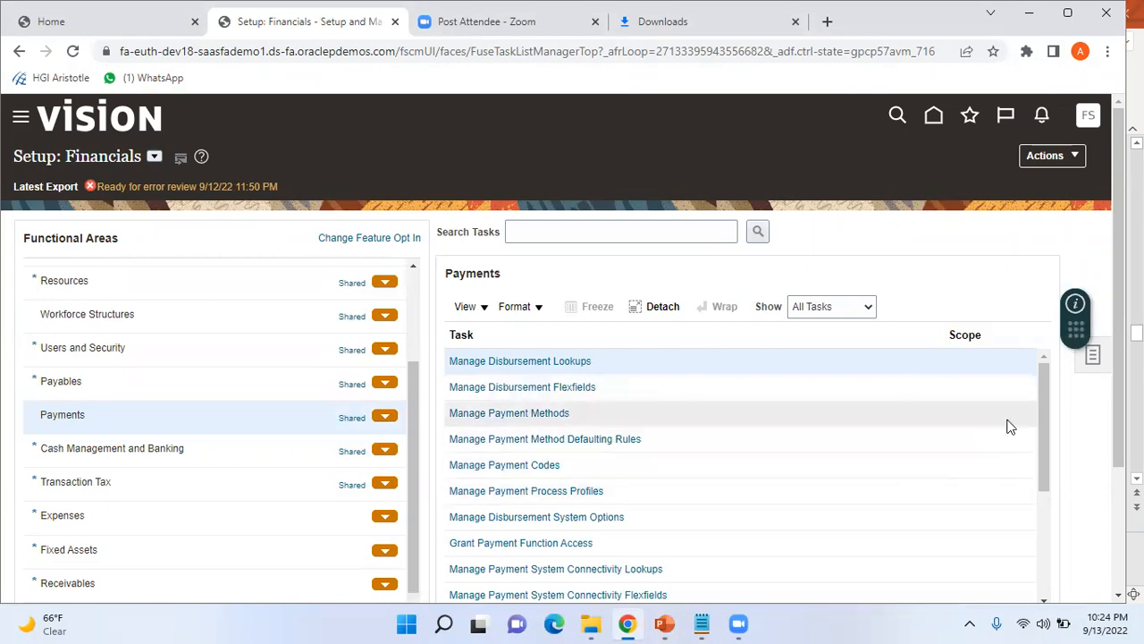
left_click_drag(1042, 411, 1057, 512)
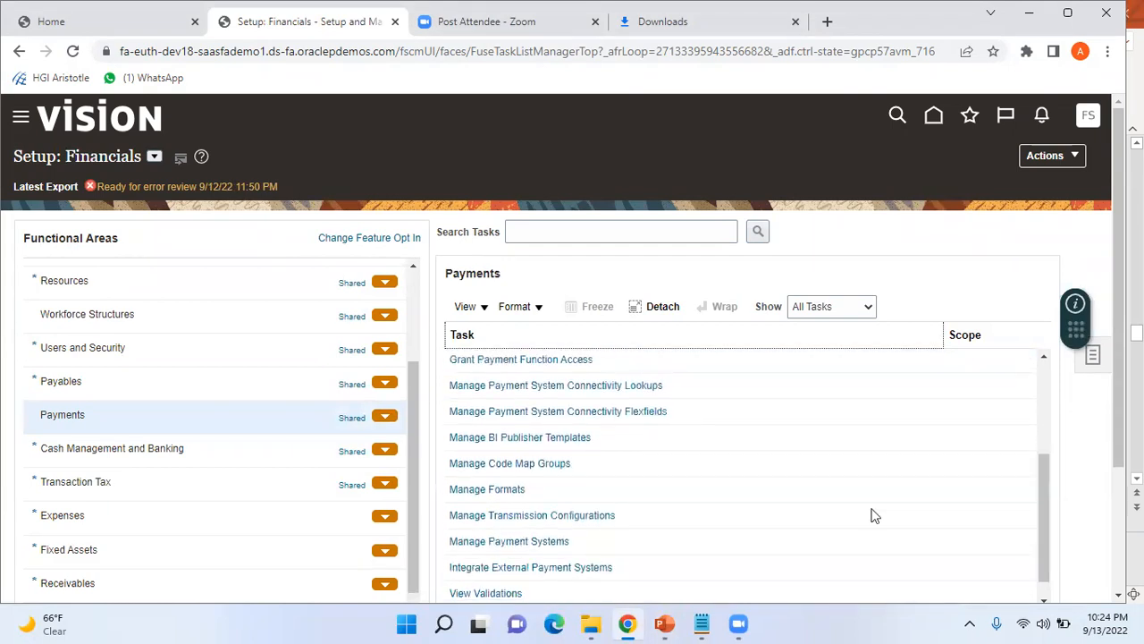
left_click(535, 540)
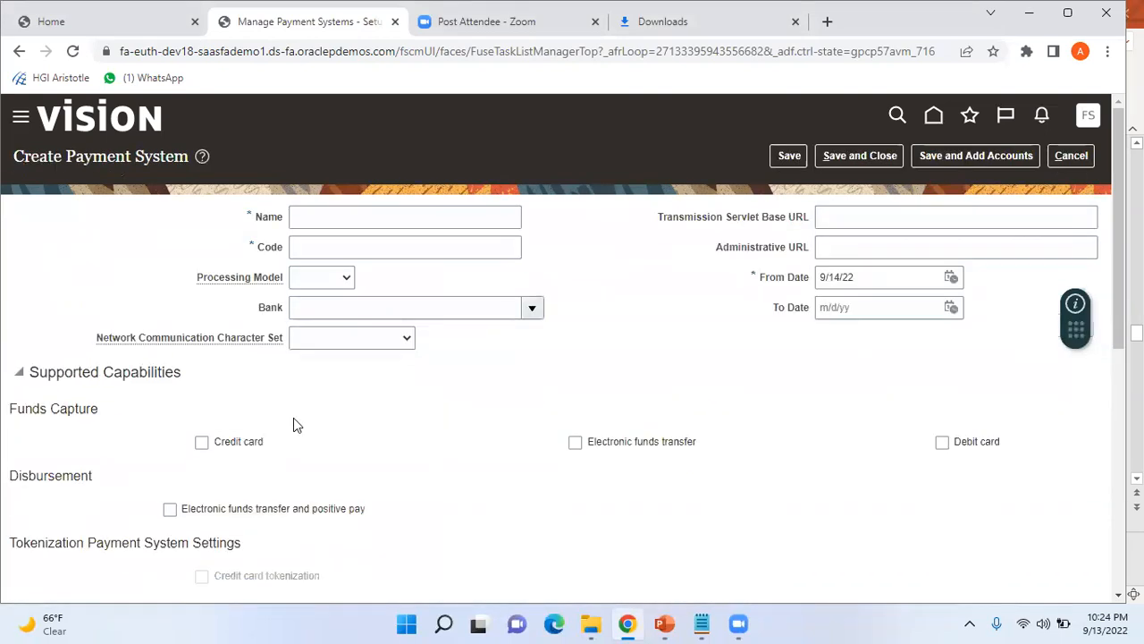
Name the payment system BAI Payment System, with code BAI_PAY_SY and the Processor processing model.
left_click(379, 215)
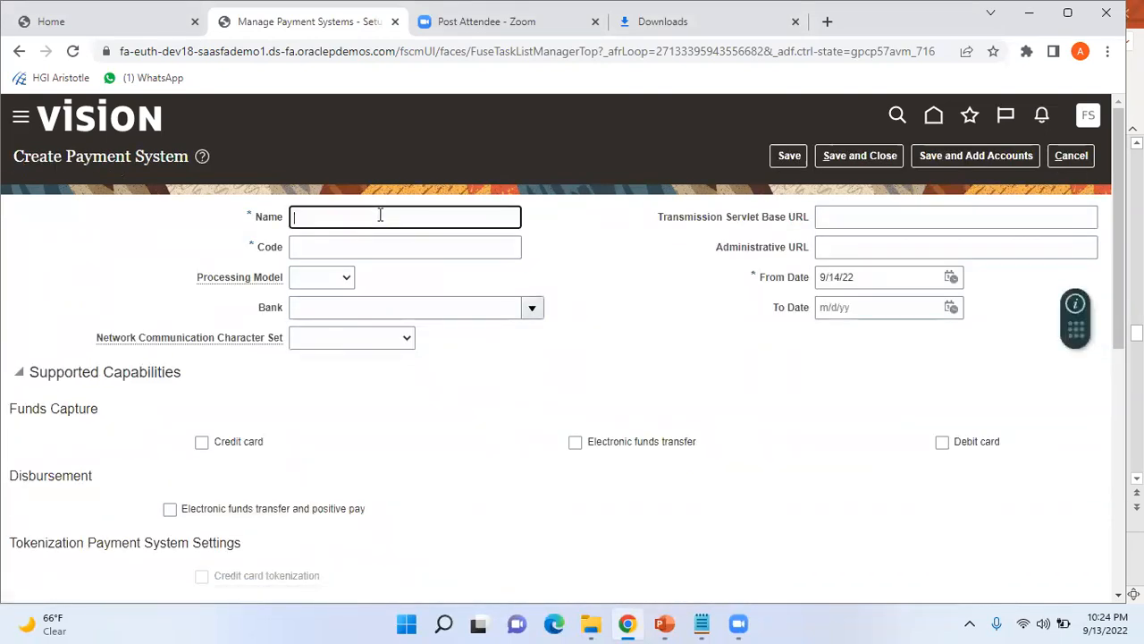
type("BAI Payment System")
left_click(331, 239)
type("BAI_PAY")
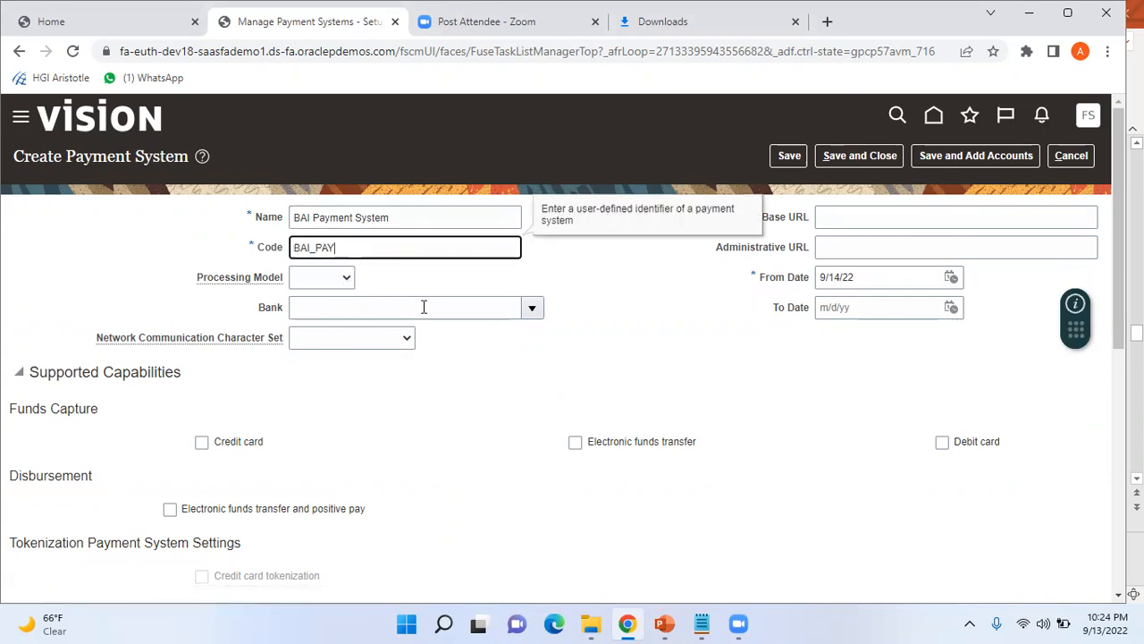
type("_SY")
key("Tab")
key("alt+Down")
key("Down")
key("Down")
key("Return")
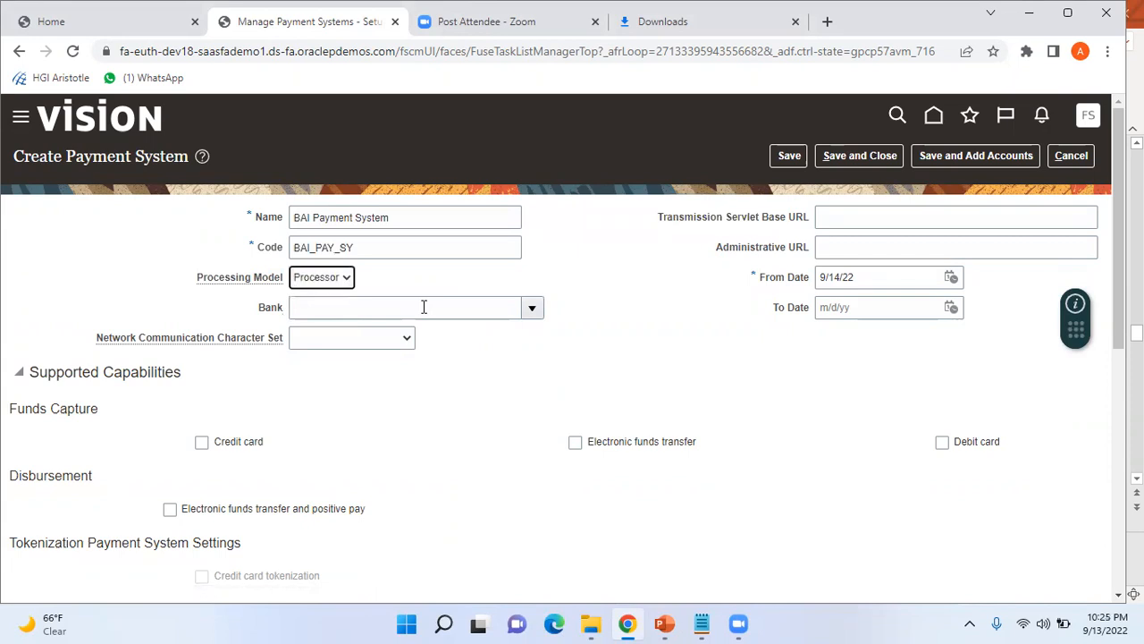
key("Tab")
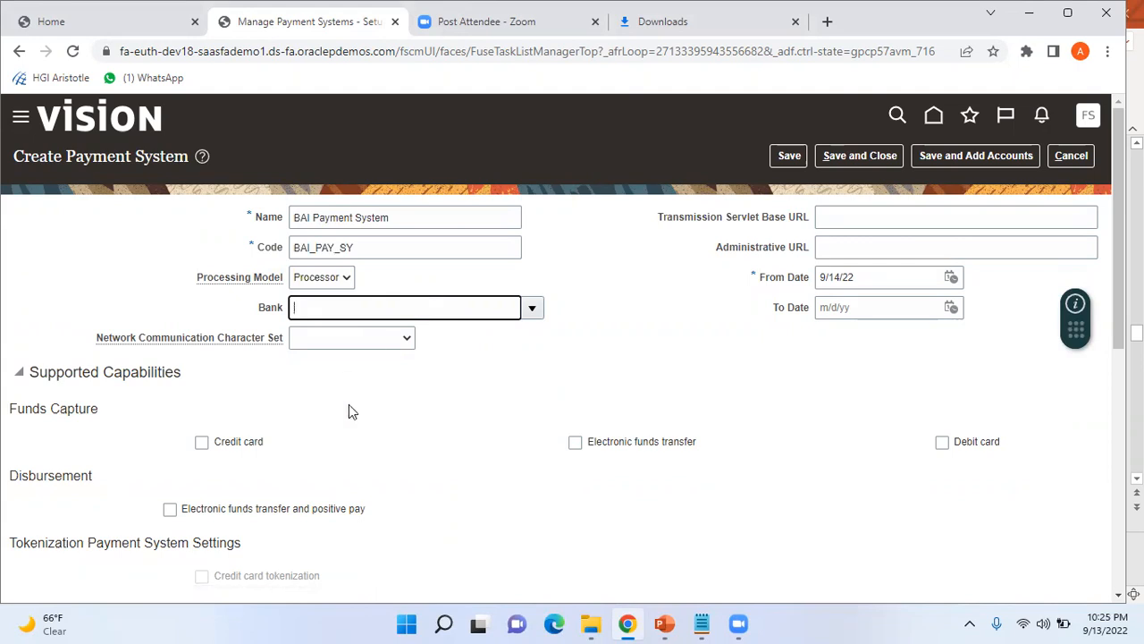
Enable electronic funds transfer for funds capture and for disbursement with positive pay, and add BAI2 Format to the payment system's formats.
left_click(575, 444)
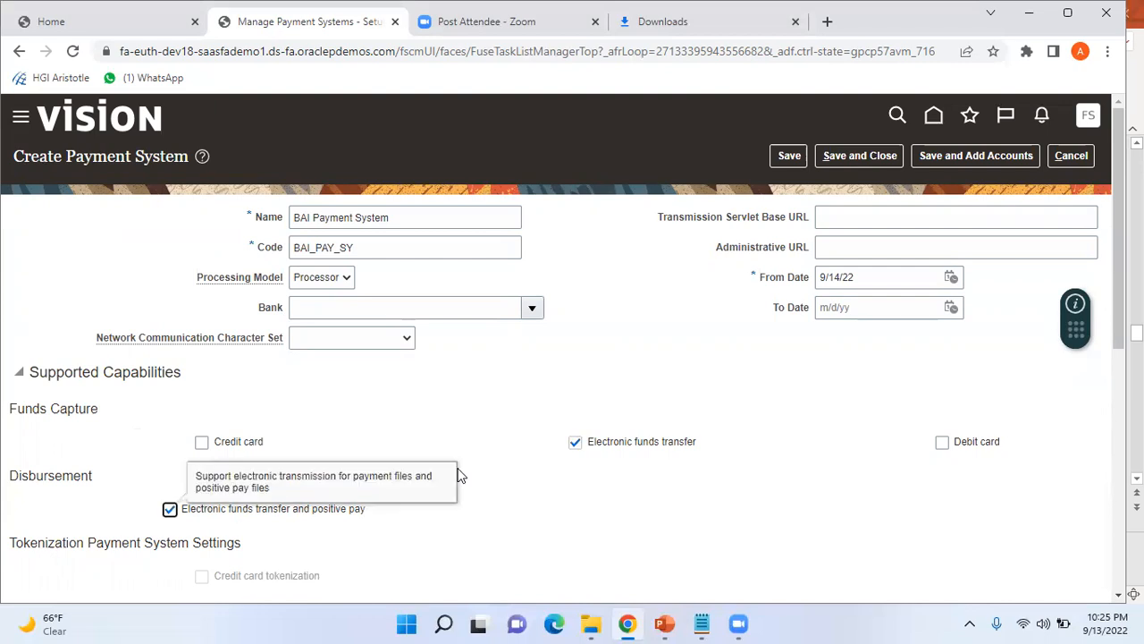
scroll(458, 475, "down", 5)
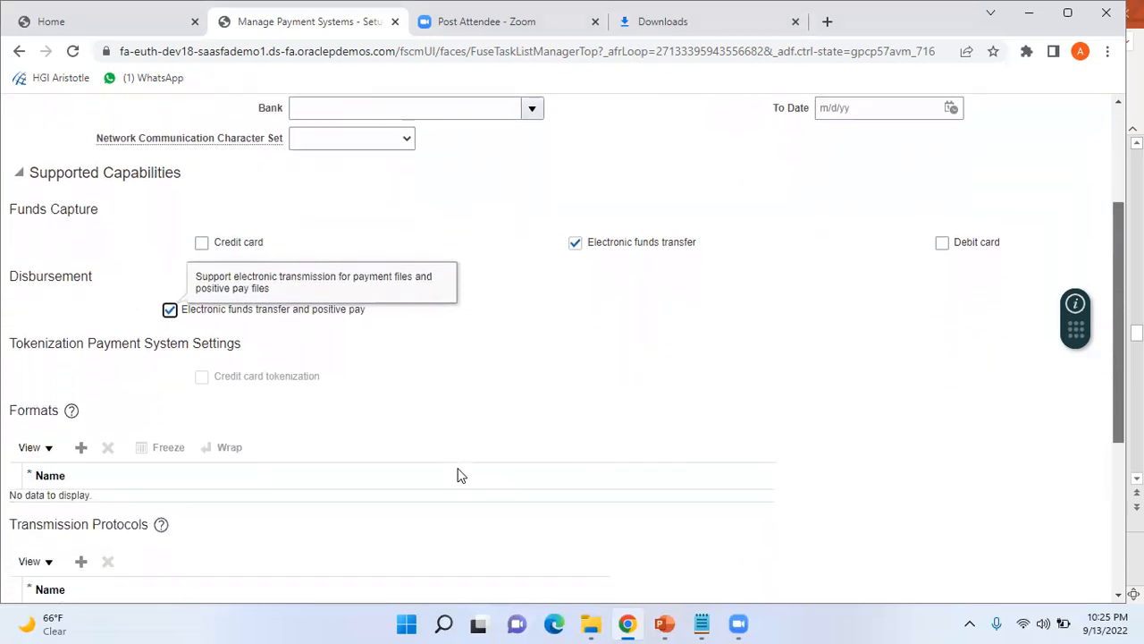
key("Tab")
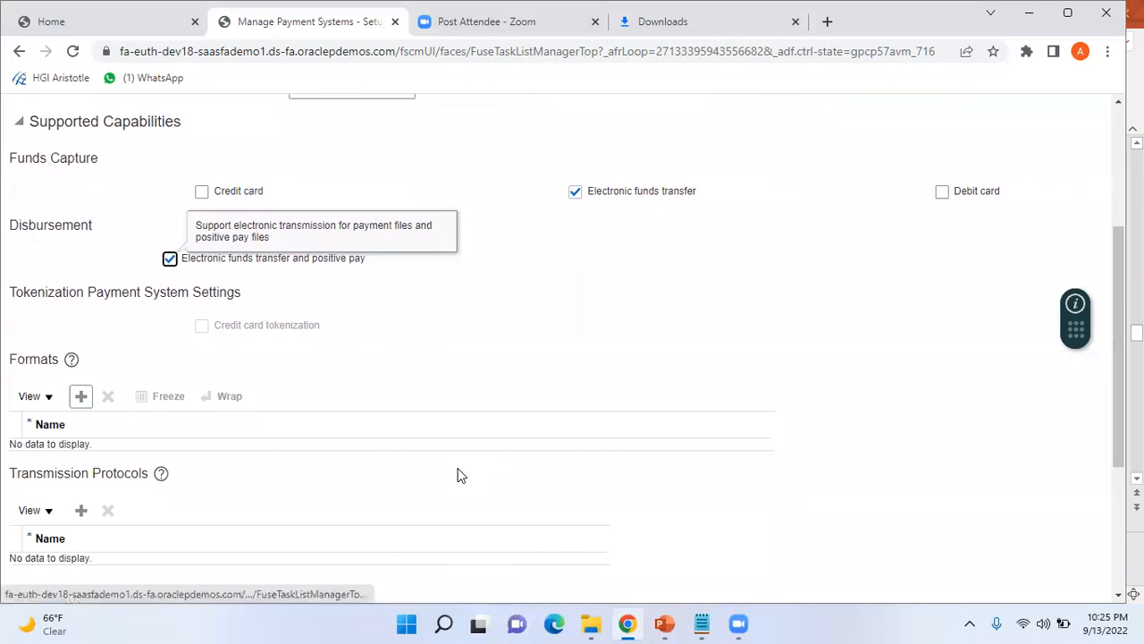
key("Return")
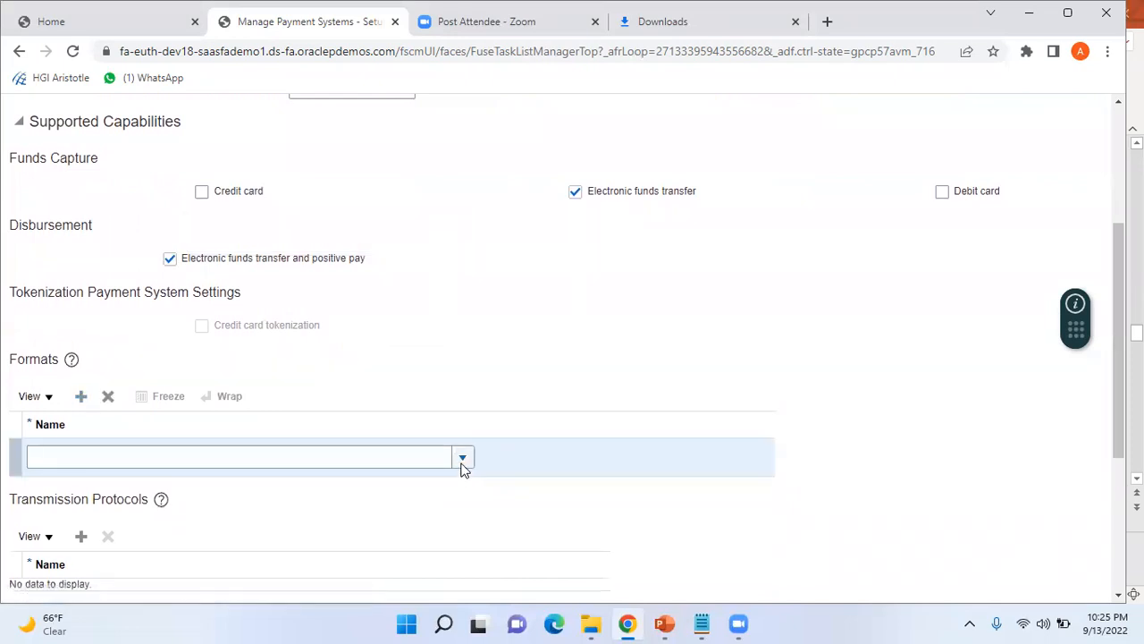
left_click(463, 460)
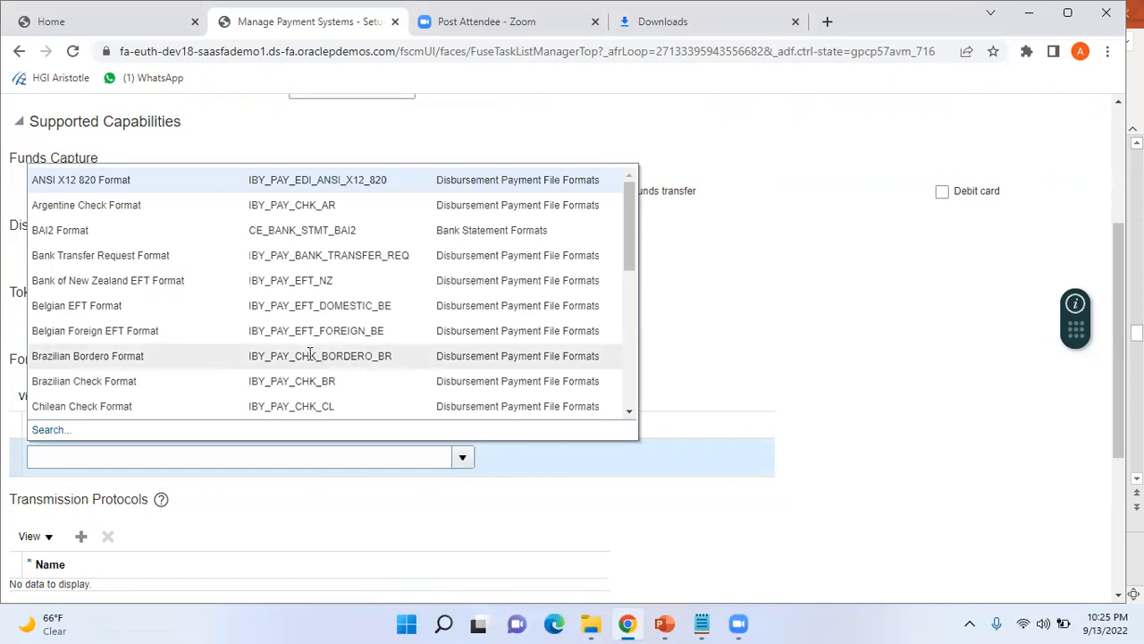
left_click(90, 233)
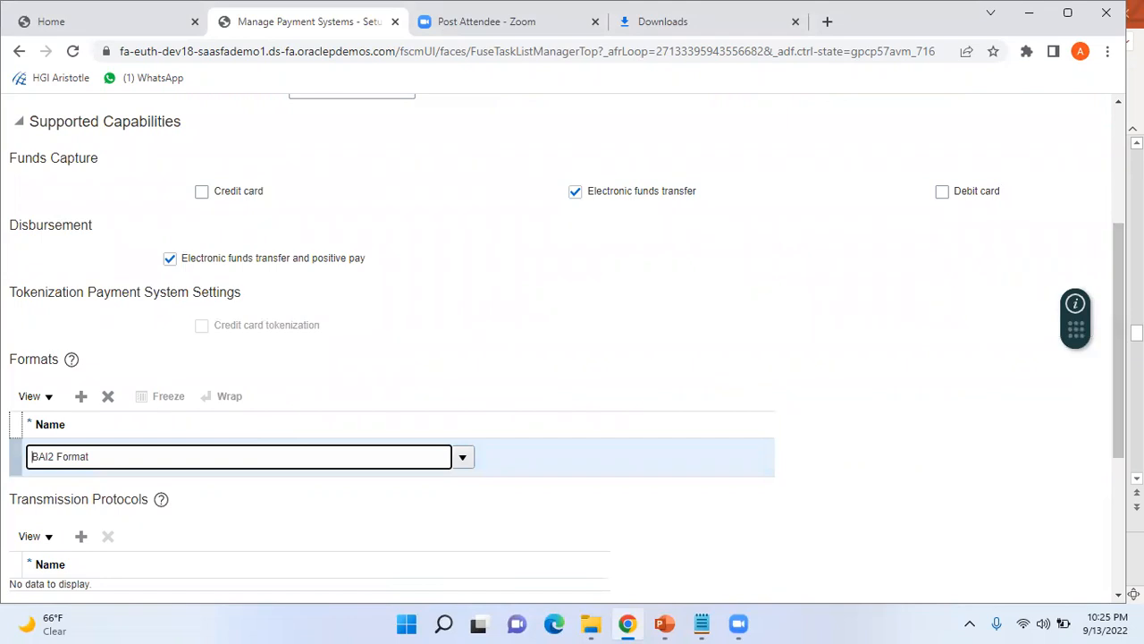
Add the transmission protocol Secure File Transfer Retrieval Protocol for Static File Names to the payment system.
scroll(504, 490, "down", 2)
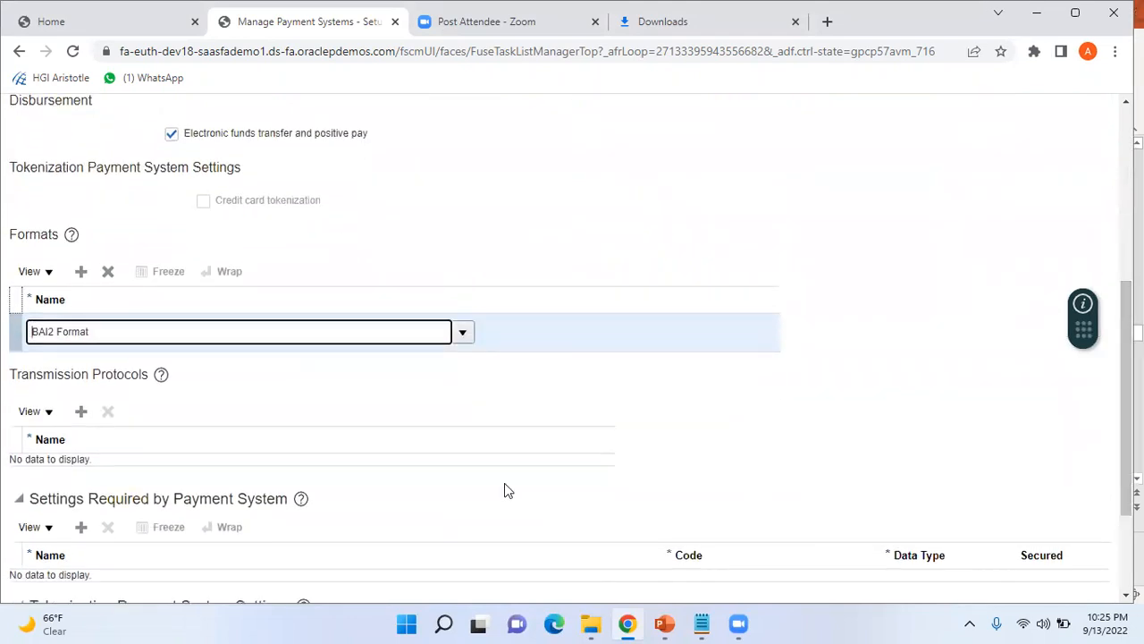
left_click(81, 411)
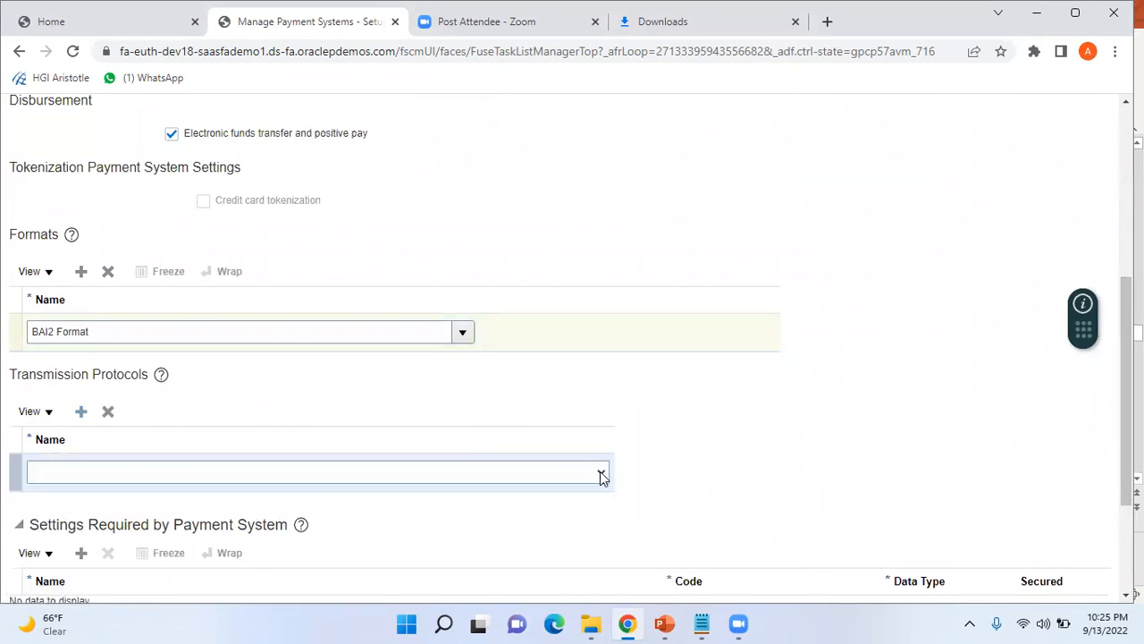
left_click(601, 474)
left_click_drag(600, 385, 601, 442)
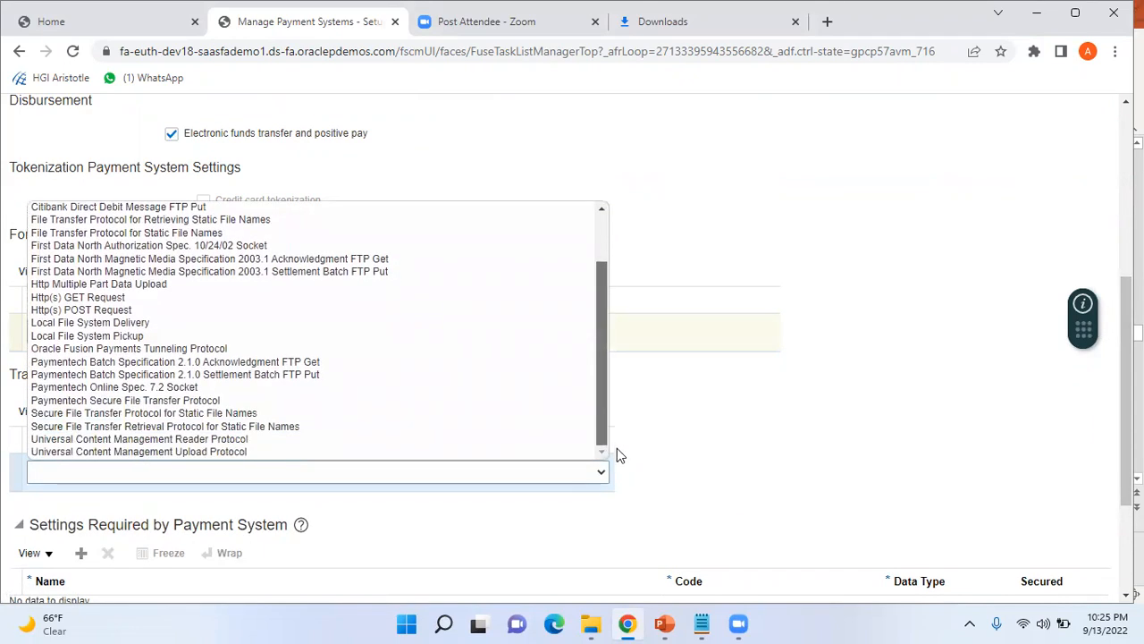
left_click(193, 429)
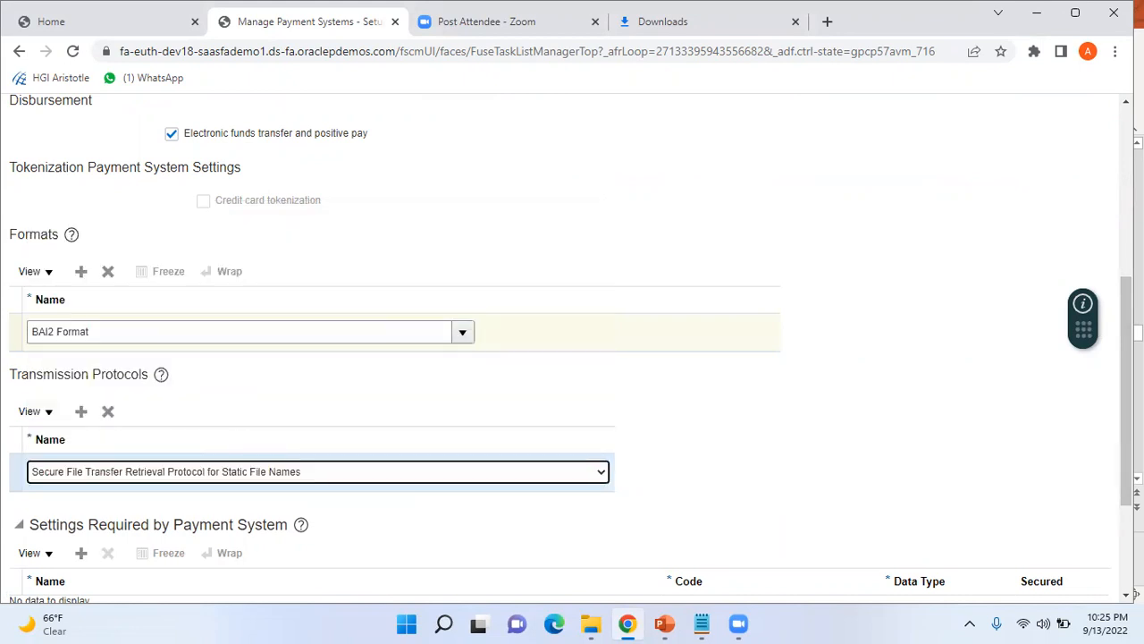
Review the payment system, compare it with the PowerPoint slide, and save and close it in Chrome.
scroll(1126, 393, "down", 2)
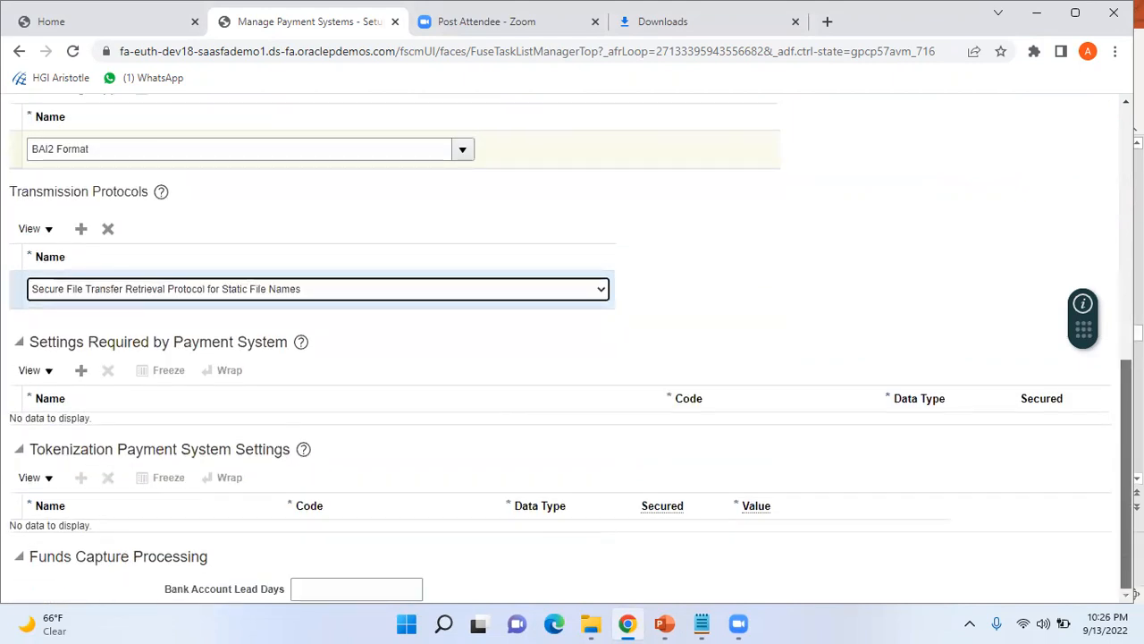
scroll(974, 211, "up", 6)
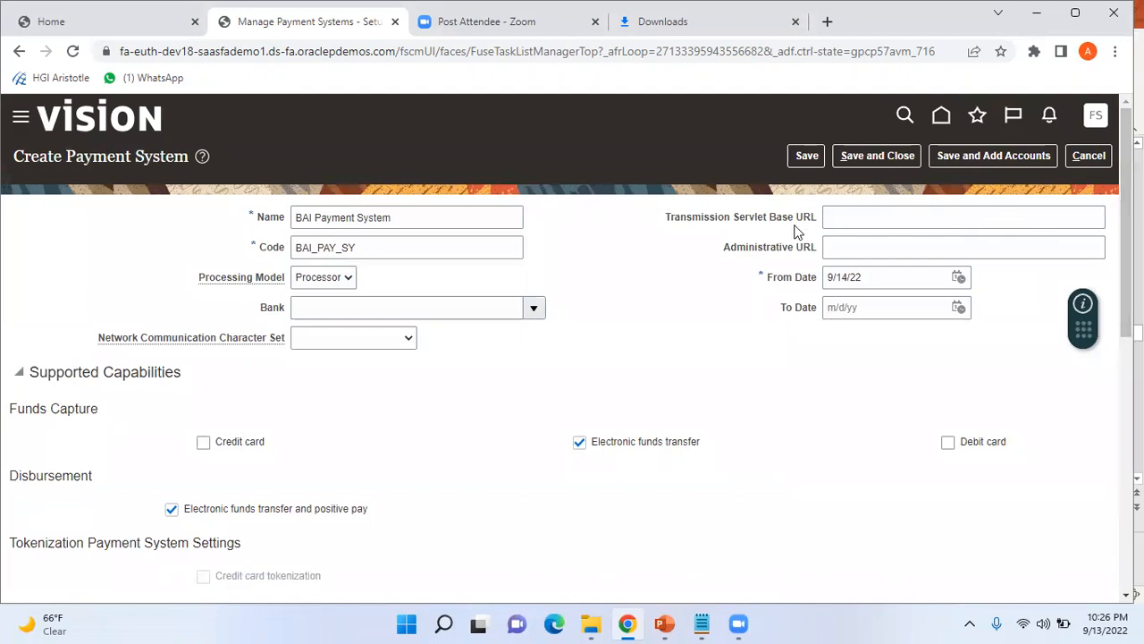
left_click(665, 623)
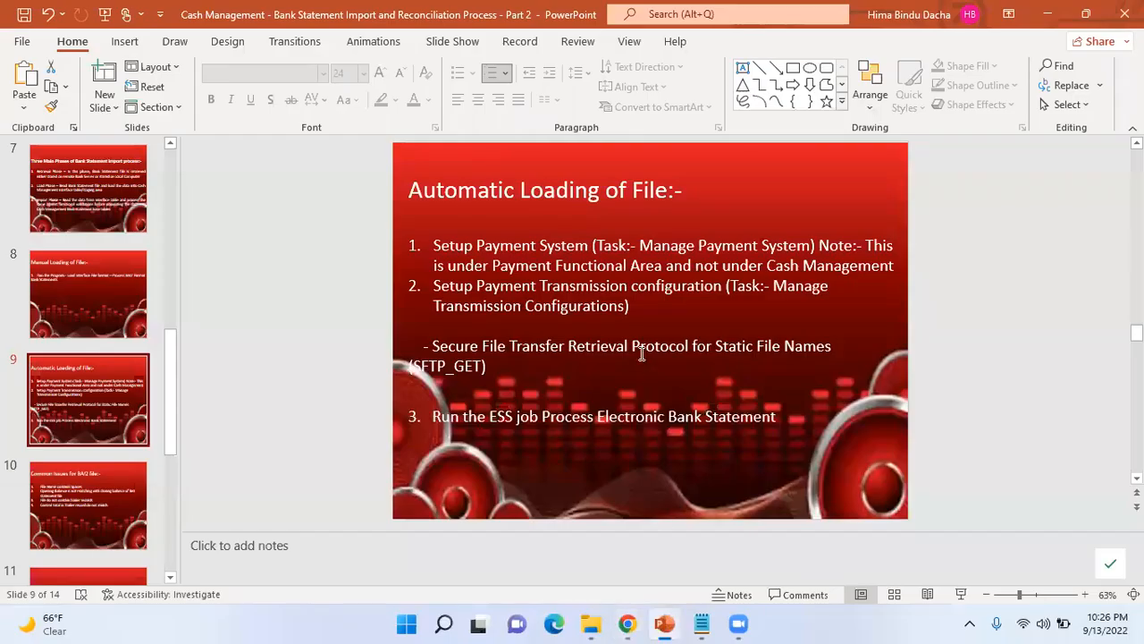
key("alt+Tab")
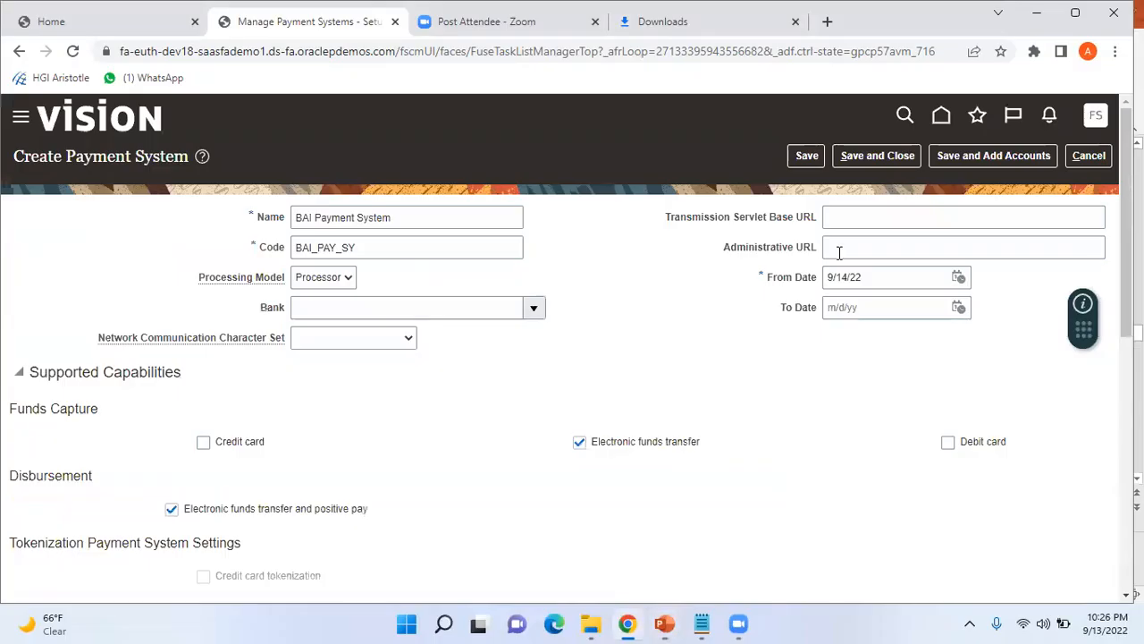
left_click(864, 157)
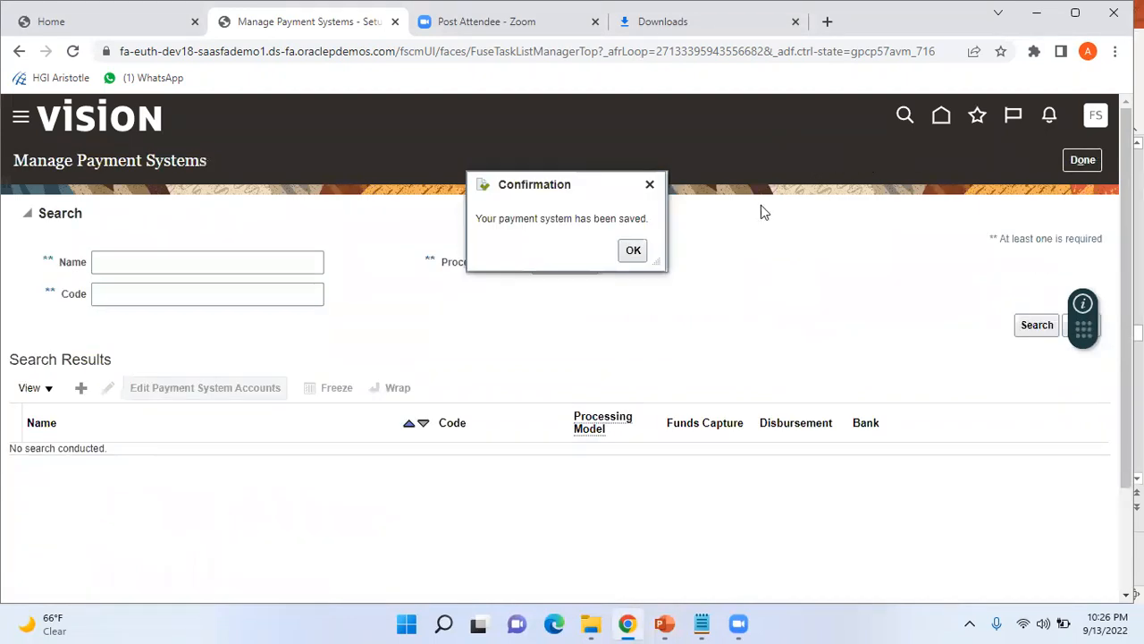
left_click(634, 250)
Check the next setup task on the PowerPoint slide, and leave Manage Payment Systems in Chrome for the Financials setup page.
key("alt+Tab")
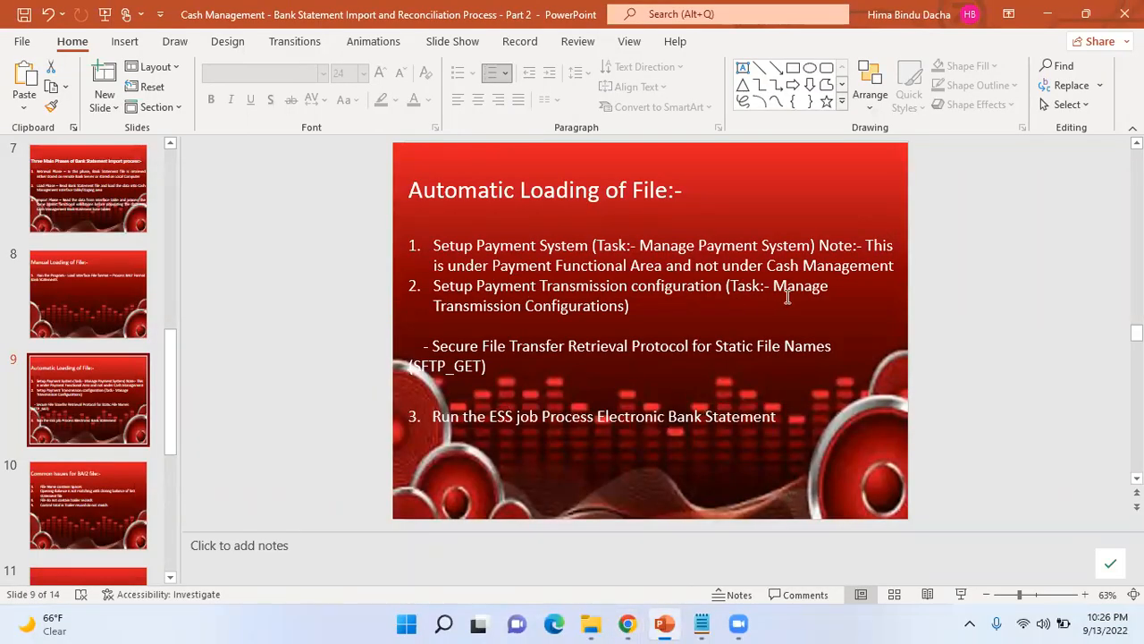
key("alt+Tab")
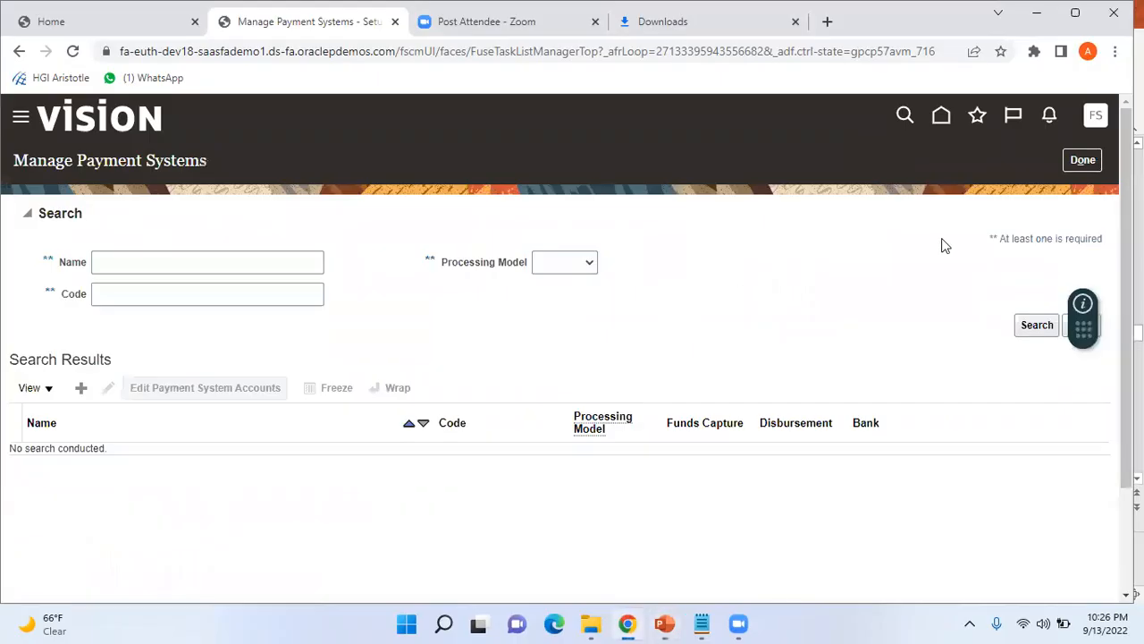
left_click(1083, 160)
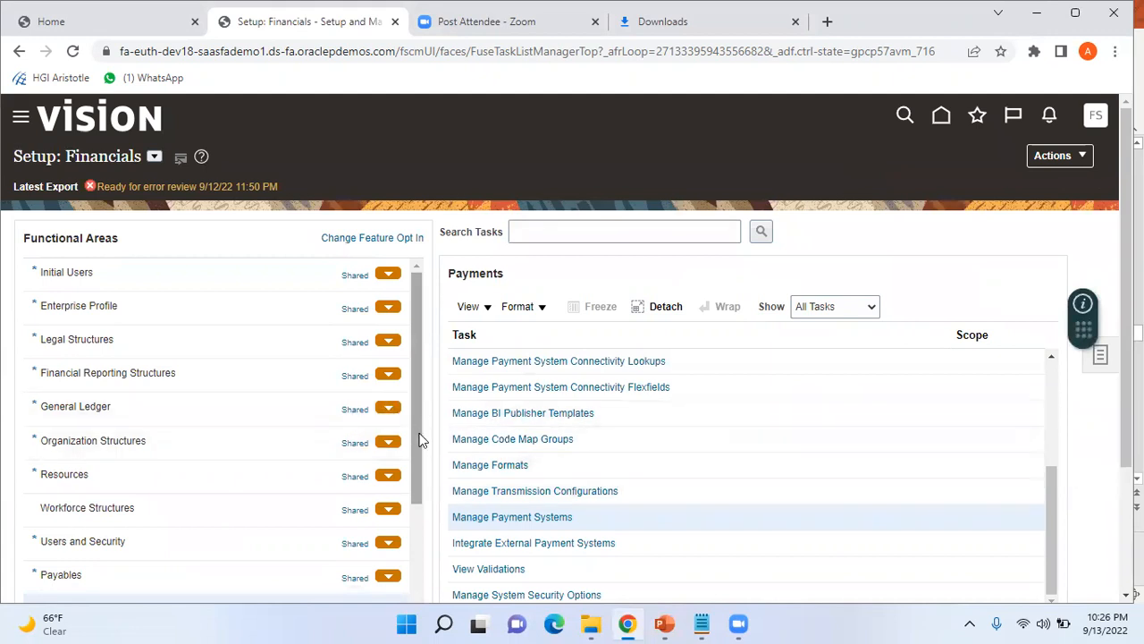
Show all tasks of the Cash Management and Banking functional area and look through them for the transmission configuration task.
scroll(298, 504, "down", 2)
scroll(298, 503, "down", 2)
left_click(197, 464)
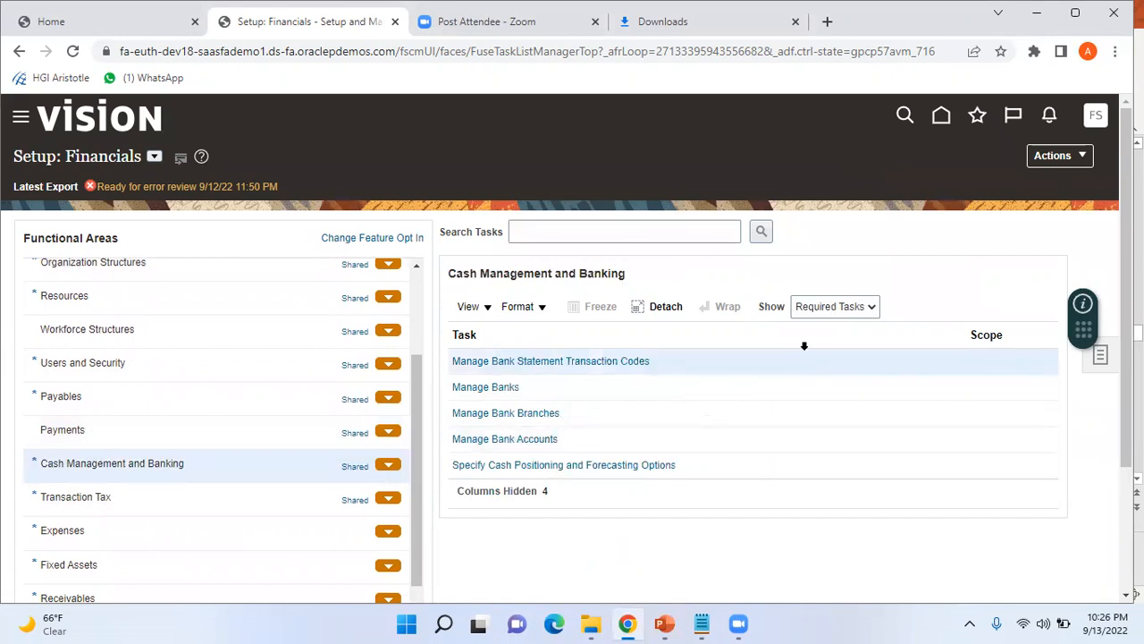
left_click(832, 310)
left_click(820, 324)
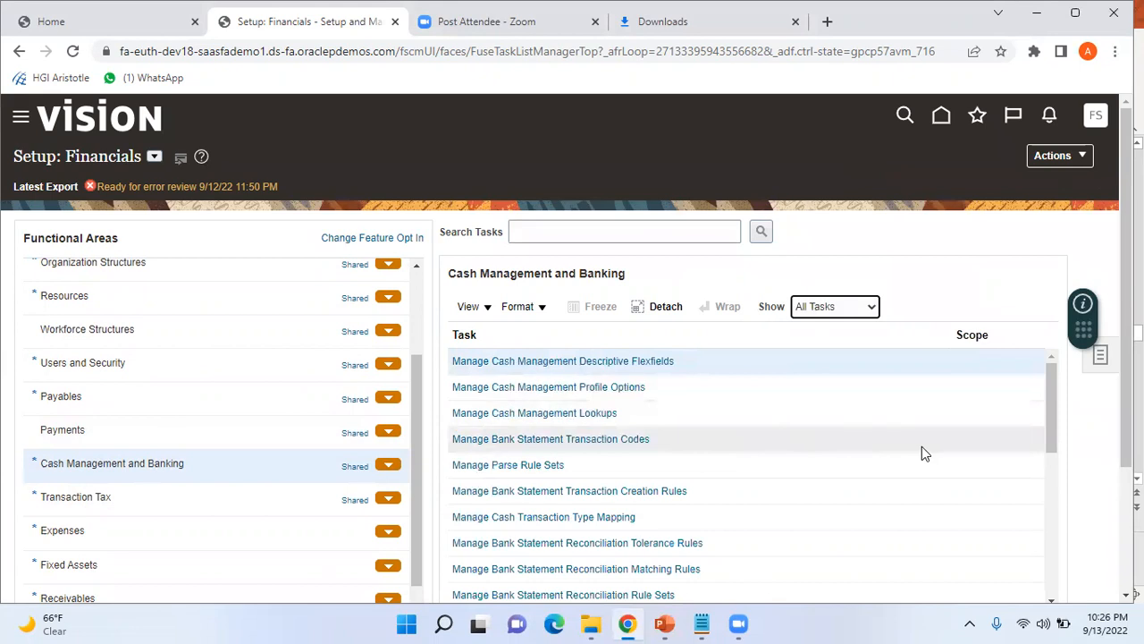
left_click_drag(1052, 393, 1065, 575)
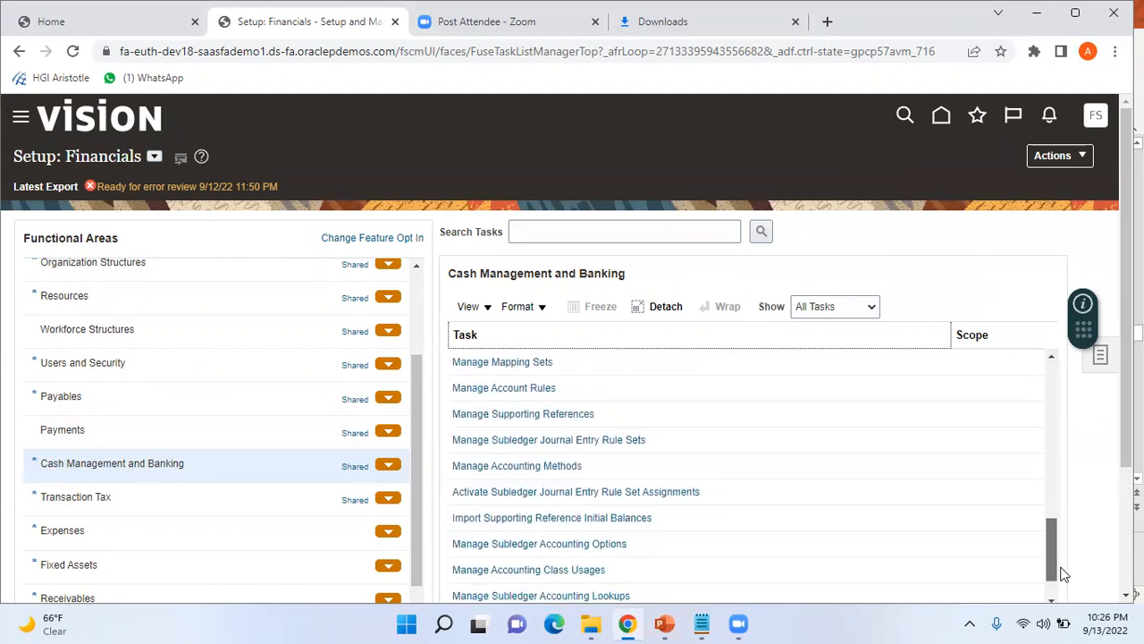
Search the setup tasks for "Manage transmission" and choose Manage Transmission Configurations of the Payments functional area.
left_click(566, 232)
type("Manage transmission")
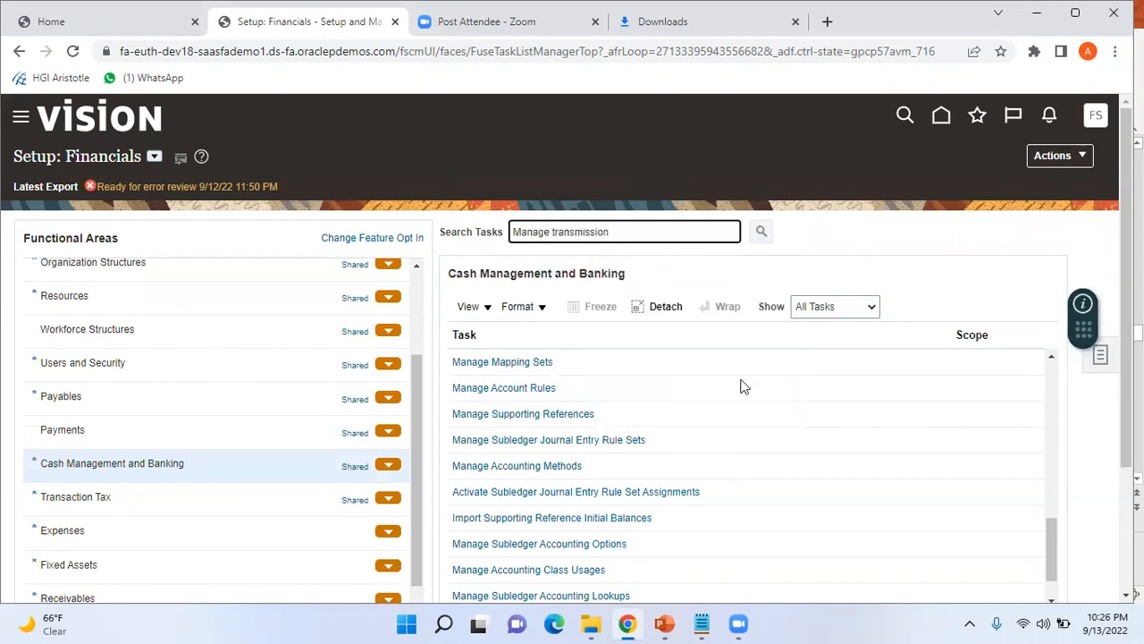
key("Return")
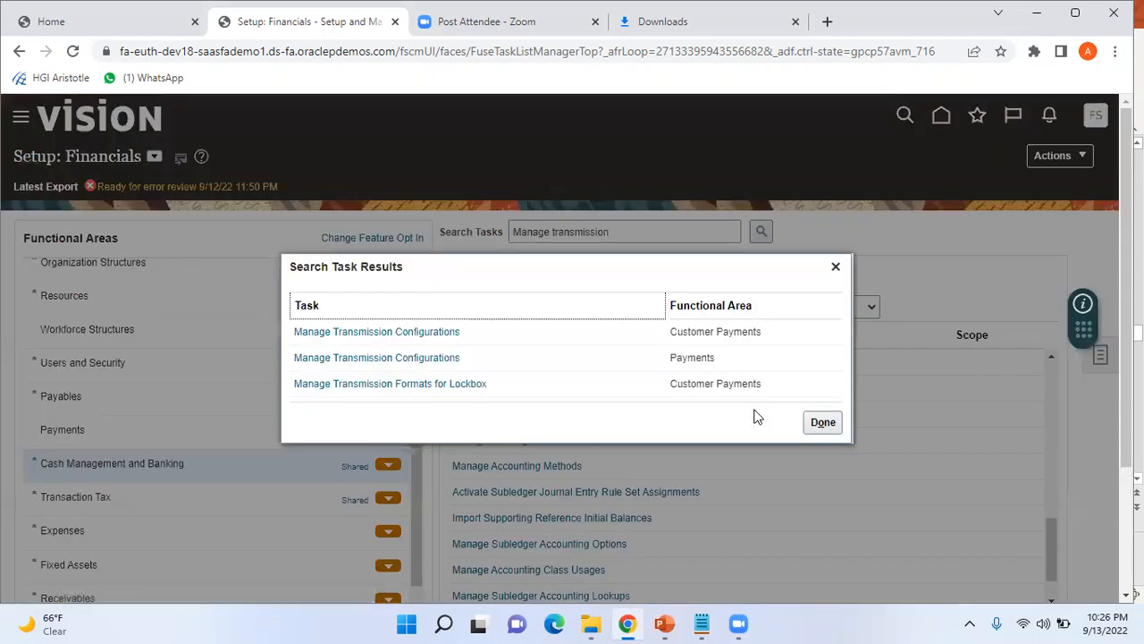
left_click(432, 358)
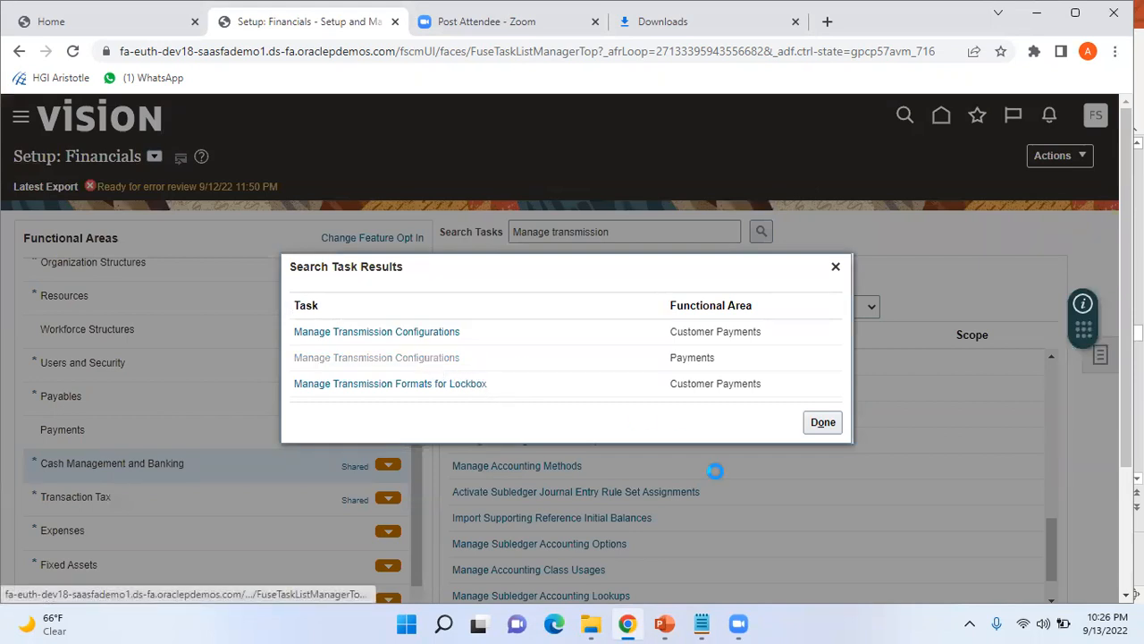
Switch to PowerPoint and append ".. This is under Payment Functional Area" to item 2 of the Automatic Loading of File slide.
left_click(664, 623)
left_click(658, 305)
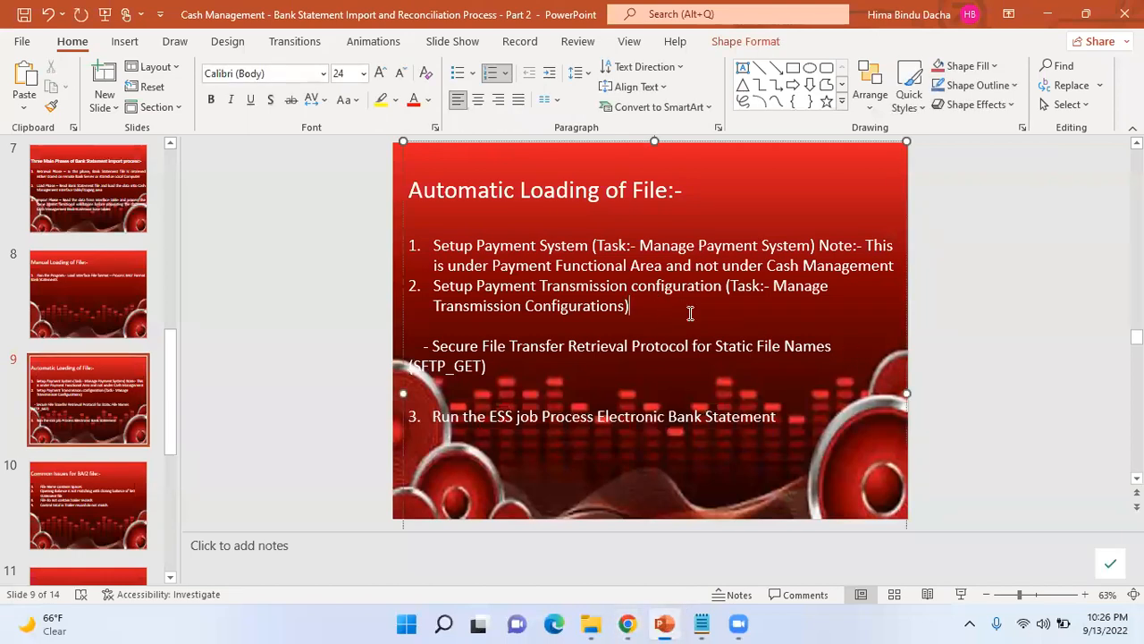
type(".. This is under Payment Functional Area")
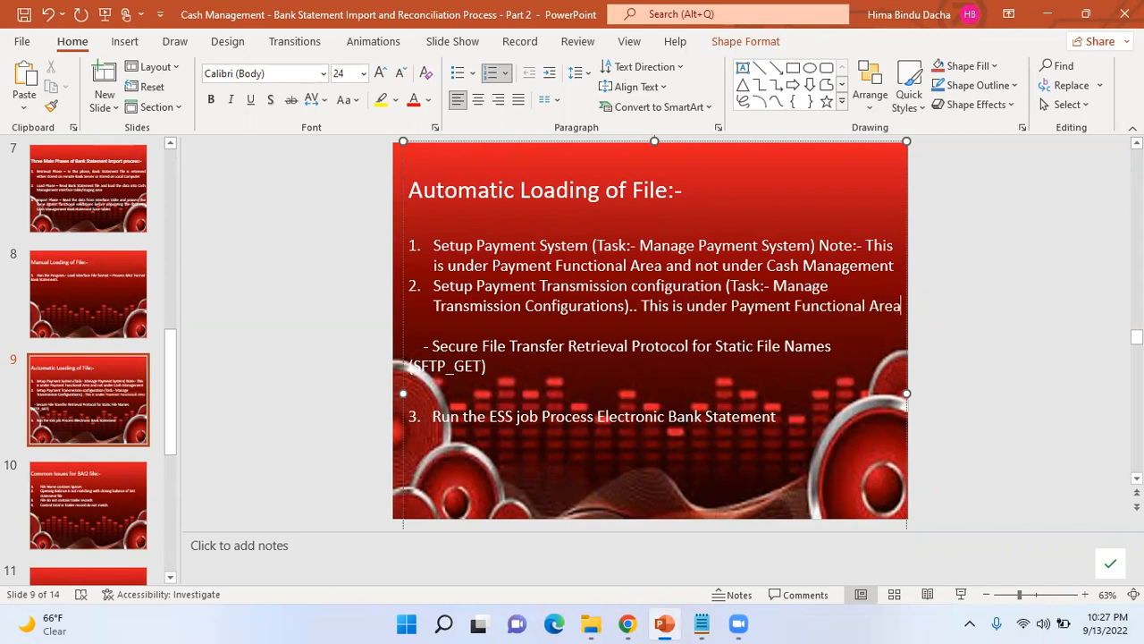
Return to Chrome and open the Manage Transmission Configurations task of the Payments area.
key("alt+Tab")
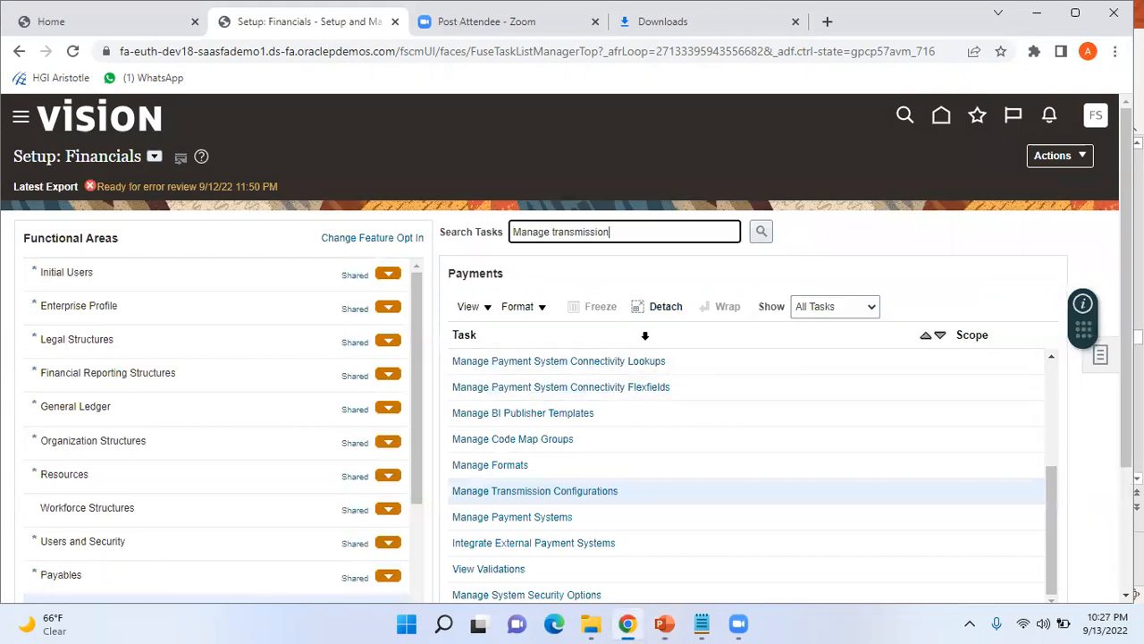
left_click(577, 494)
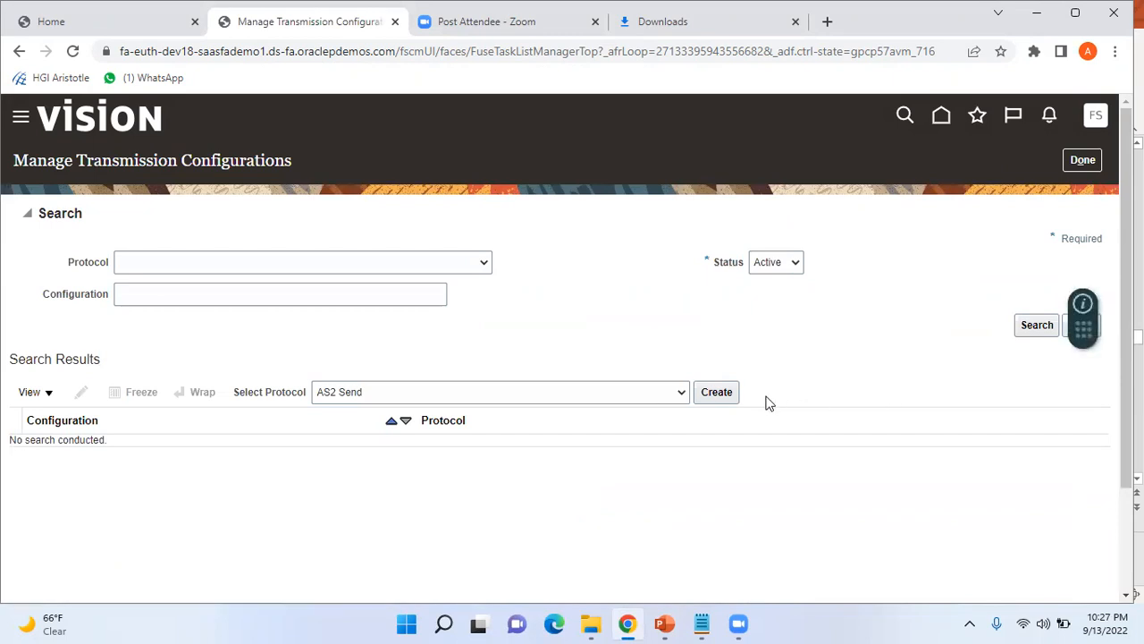
Start creating a transmission configuration that uses the protocol Secure File Transfer Retrieval Protocol for Static File Names.
left_click(681, 397)
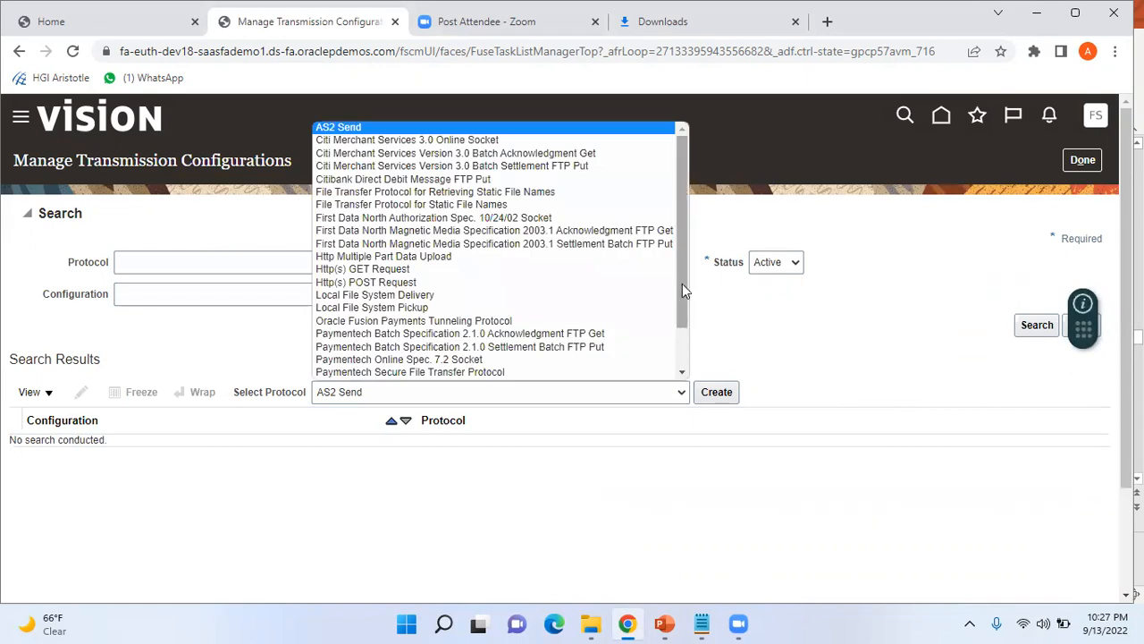
left_click_drag(682, 285, 682, 323)
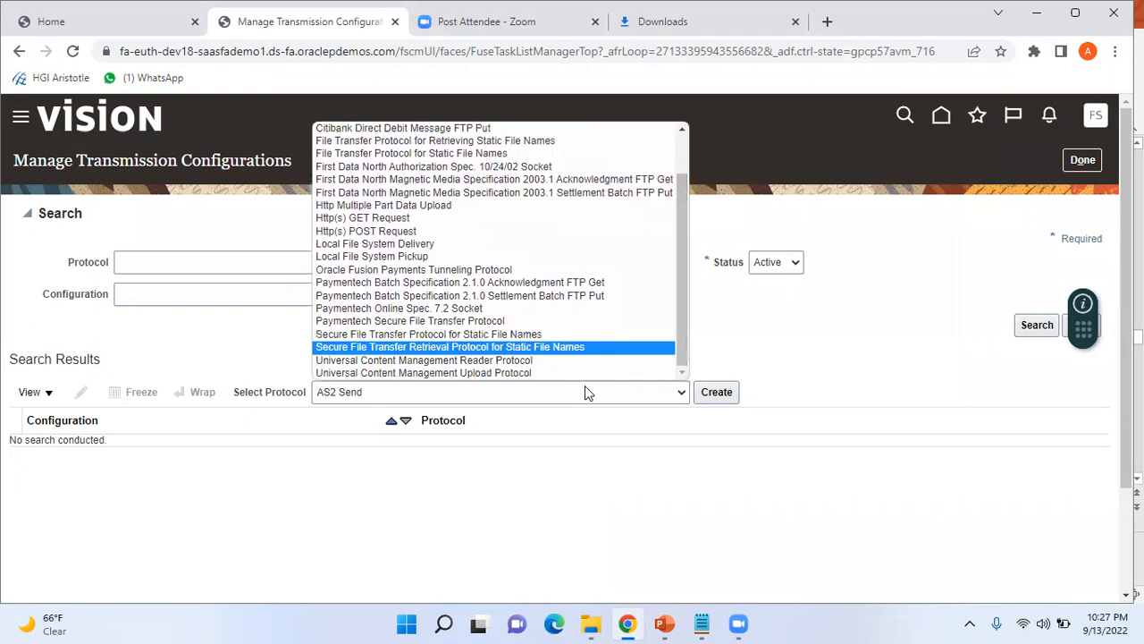
key("Return")
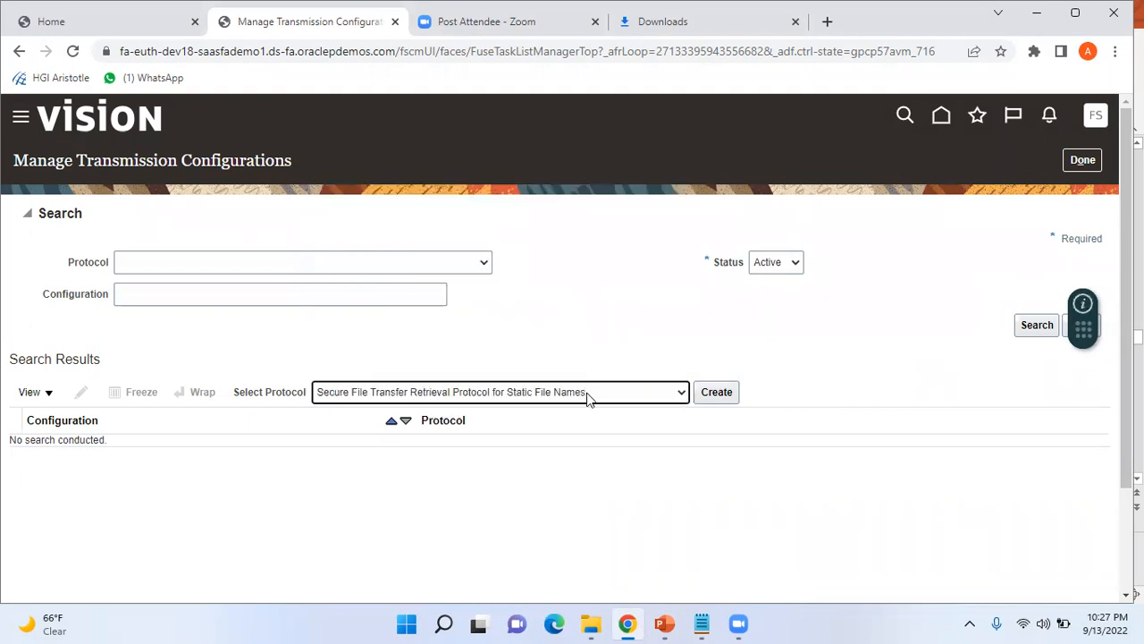
left_click(716, 392)
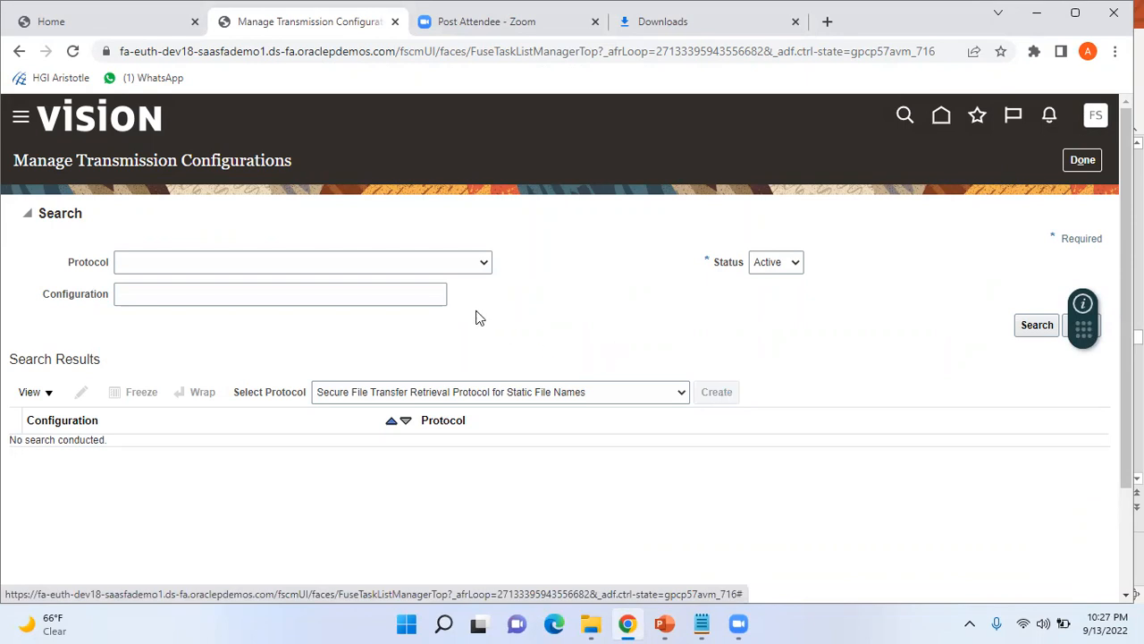
Name the new transmission configuration BAI_File_Transfer_Transmiss_Config.
left_click(300, 218)
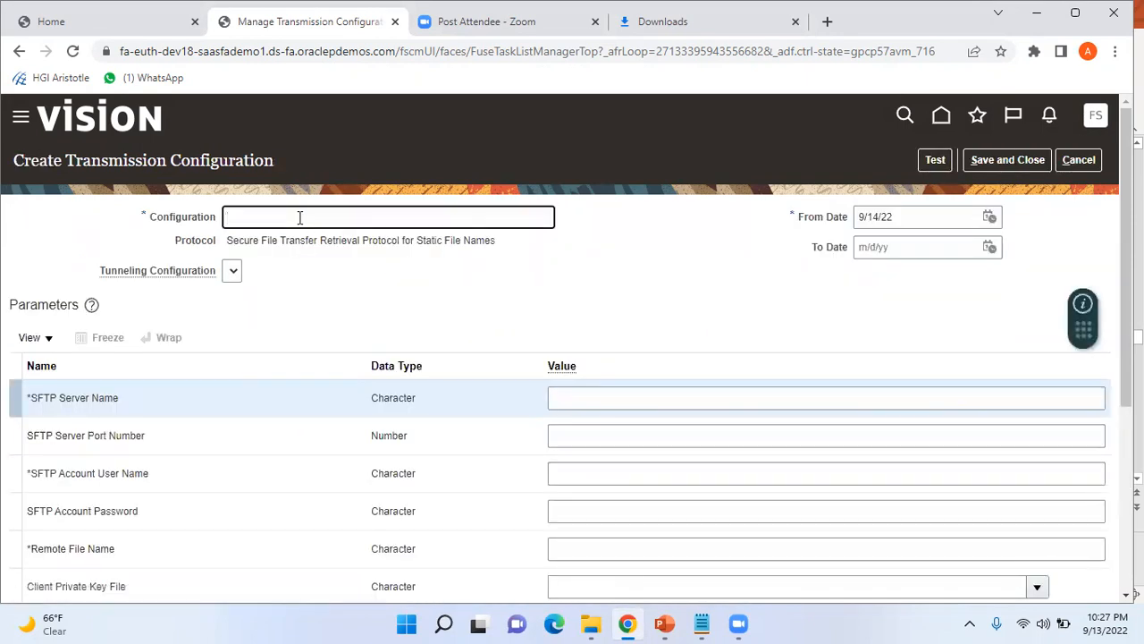
type("BA")
type("I_File_T")
type("ransfer")
type("_C")
type("ransmiss")
type("_Conf")
type("ig")
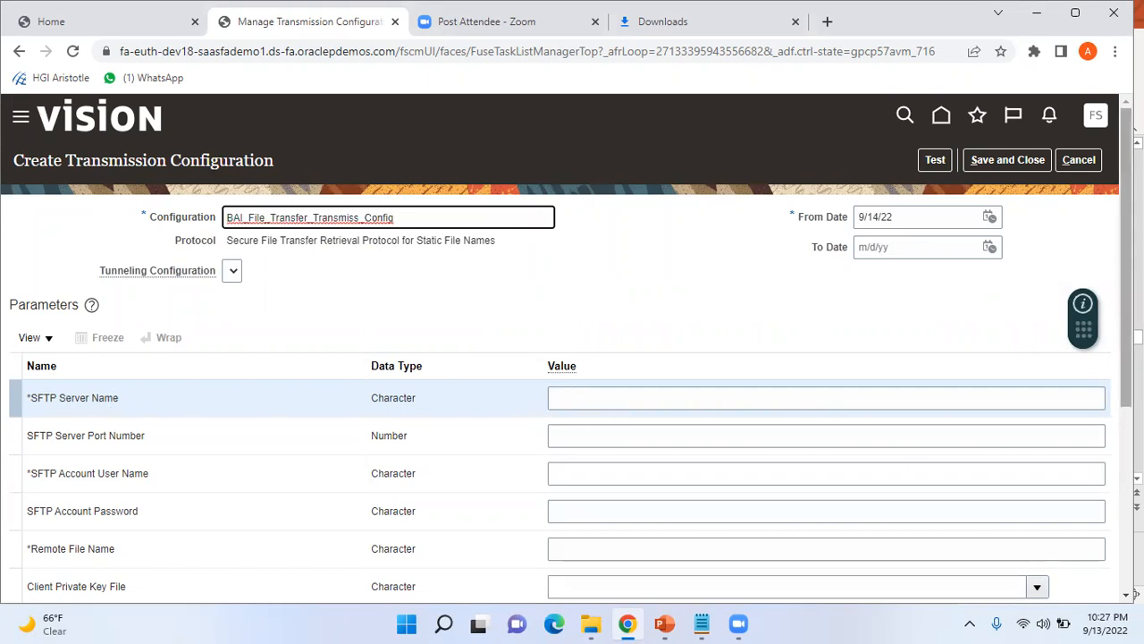
scroll(676, 336, "down", 1)
left_click(670, 336)
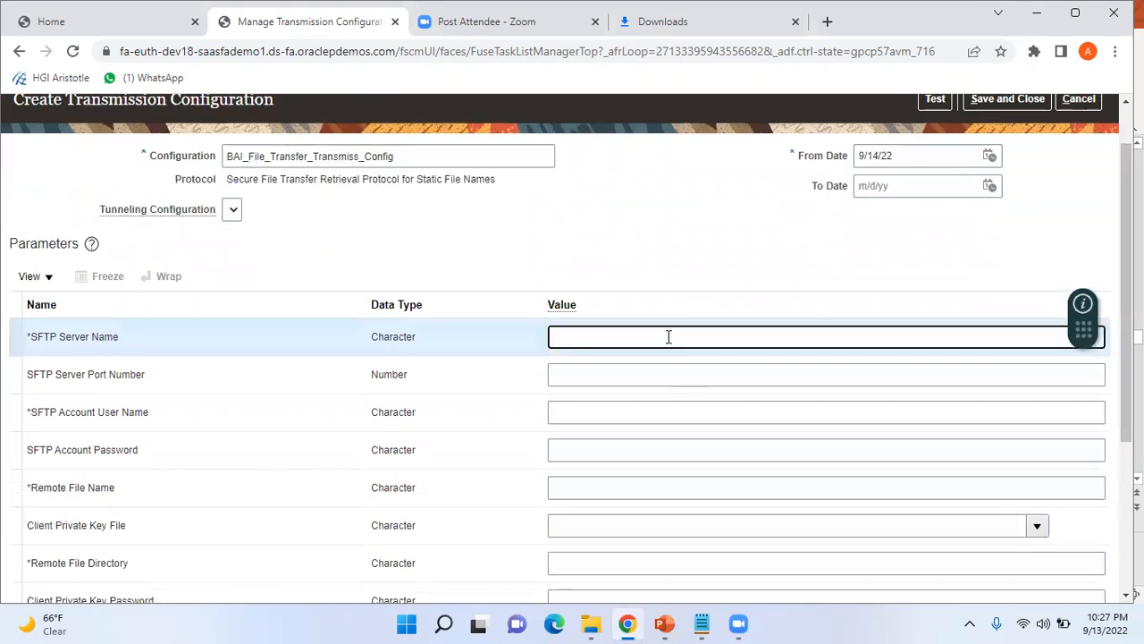
type("www.bofa.com")
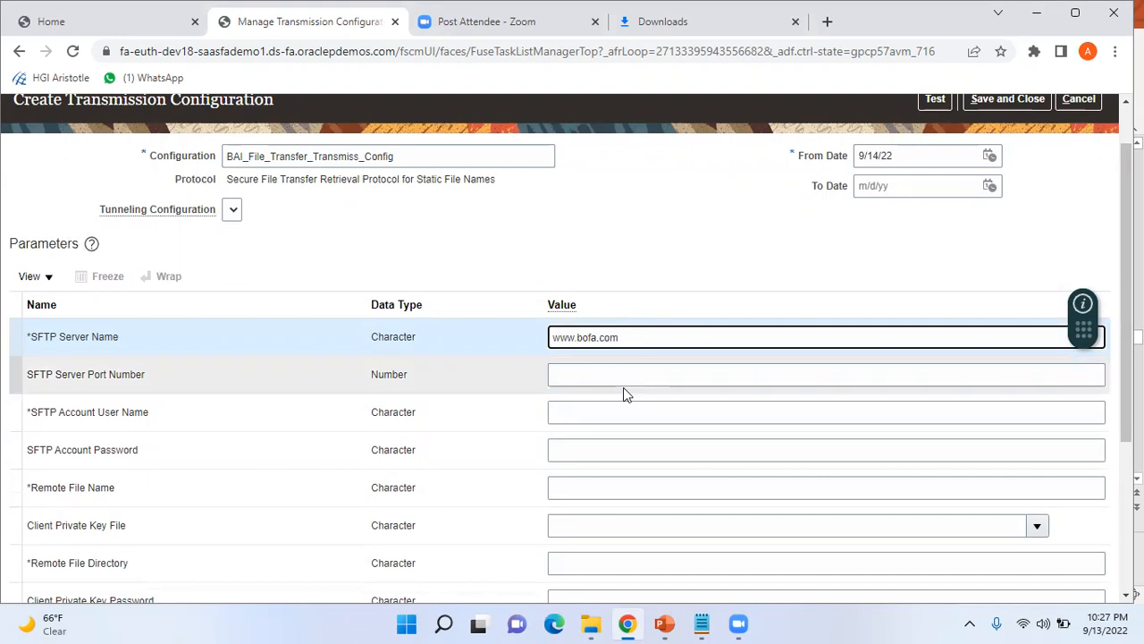
Enter the SFTP account user name and the SFTP account password in the configuration's parameters.
left_click(608, 412)
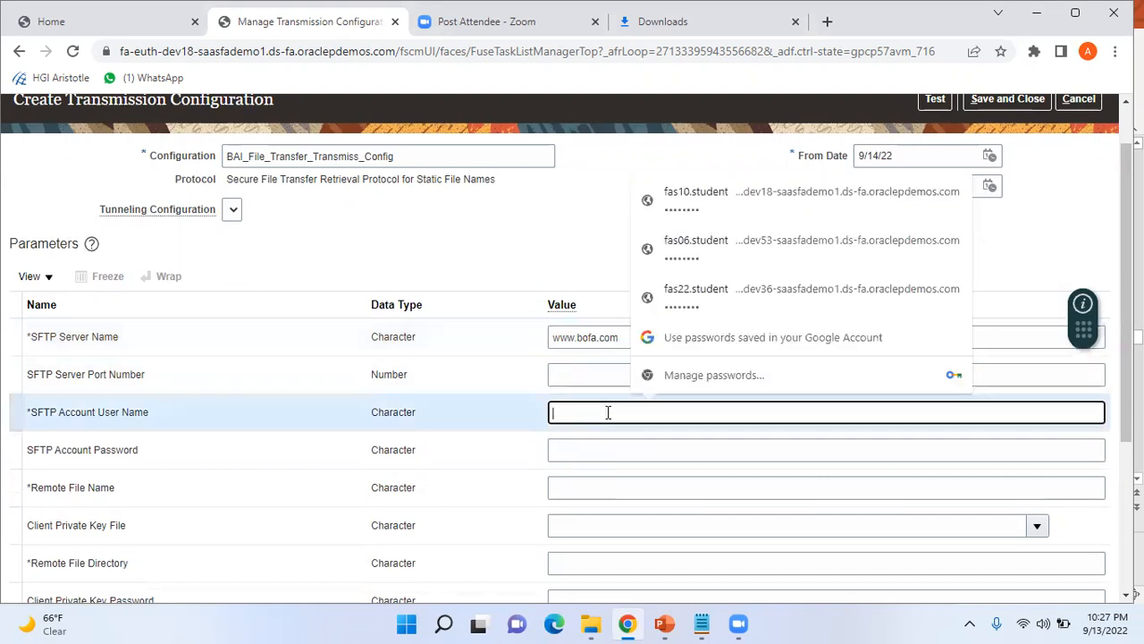
left_click(552, 259)
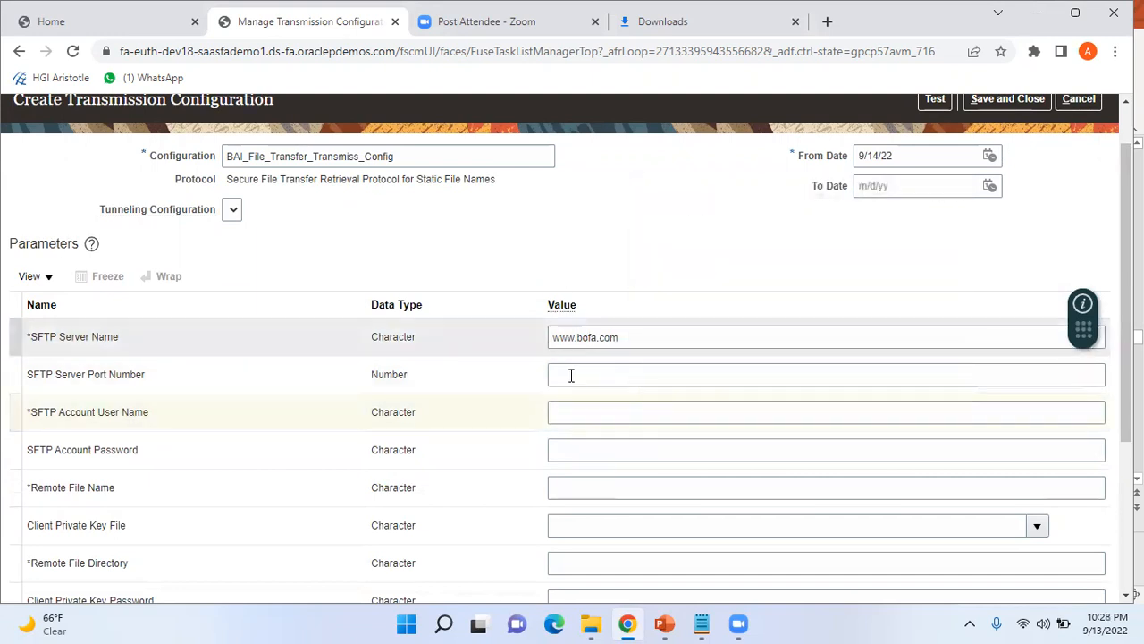
left_click(583, 406)
type("••")
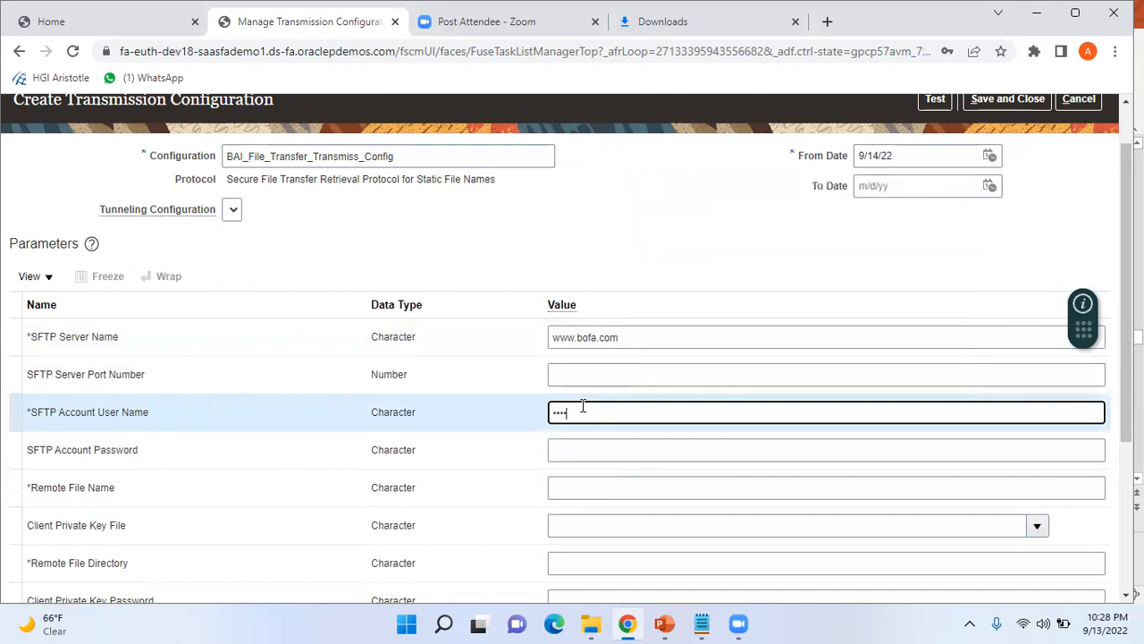
left_click(584, 451)
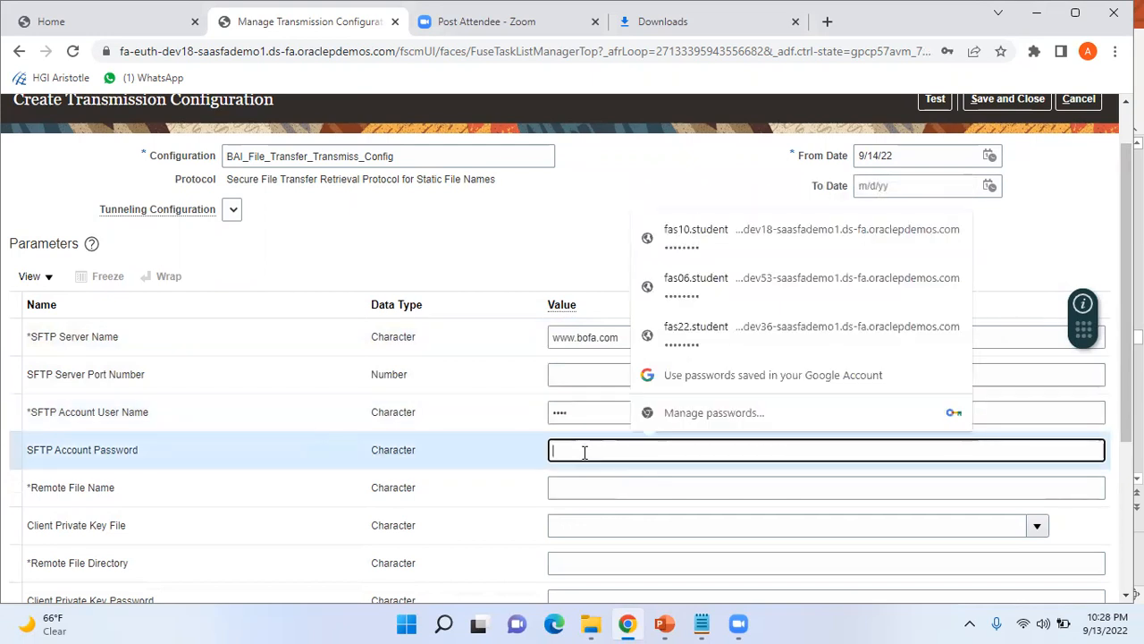
type("•••")
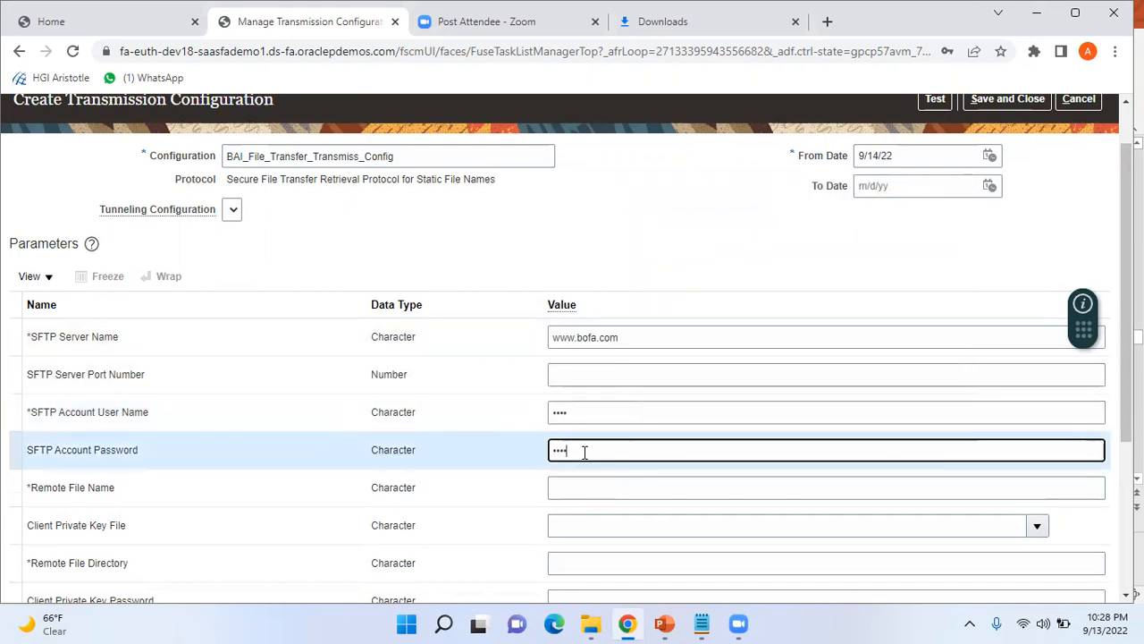
Copy the Scenario 1 pattern BAI*.txt from the Notepad notes and paste it as the Remote File Name in Chrome.
left_click(575, 492)
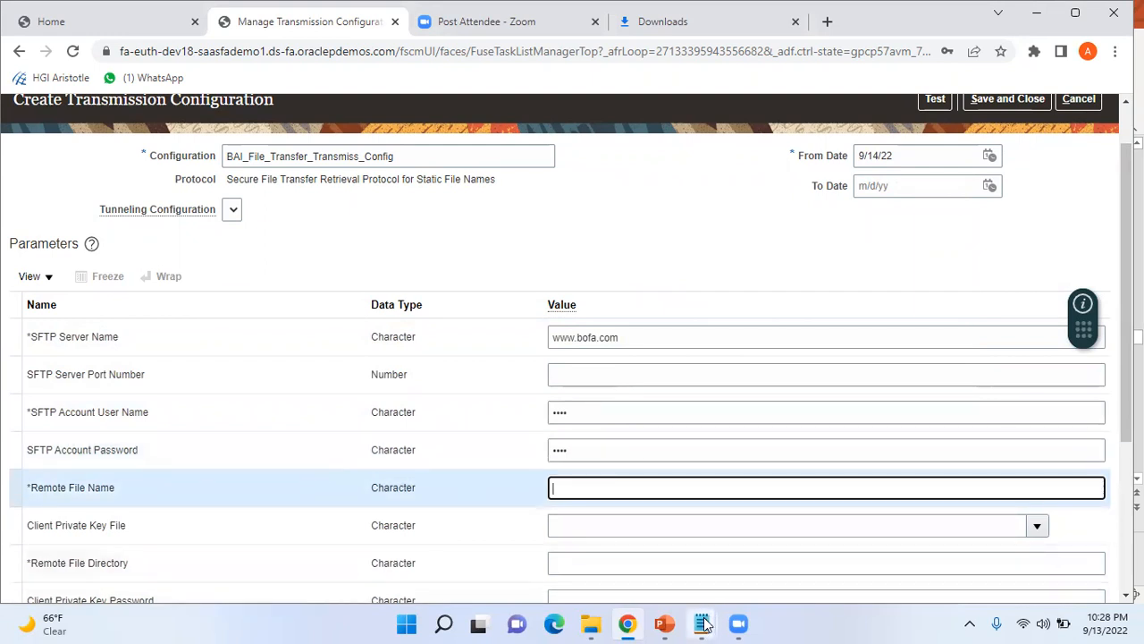
mouse_move(706, 625)
left_click(650, 575)
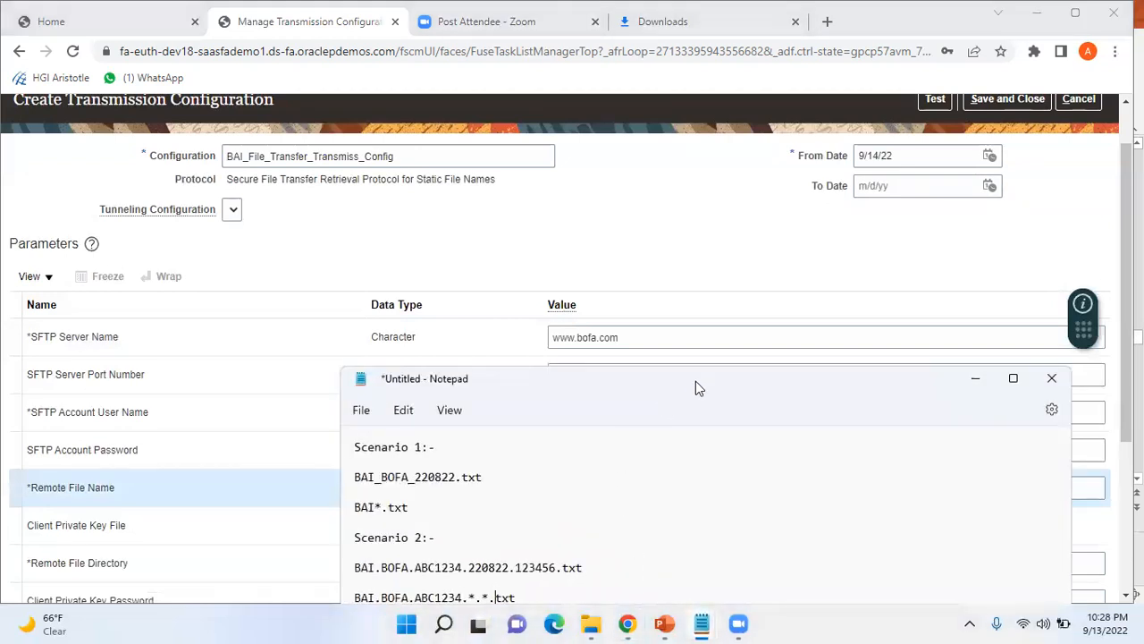
left_click_drag(695, 381, 809, 252)
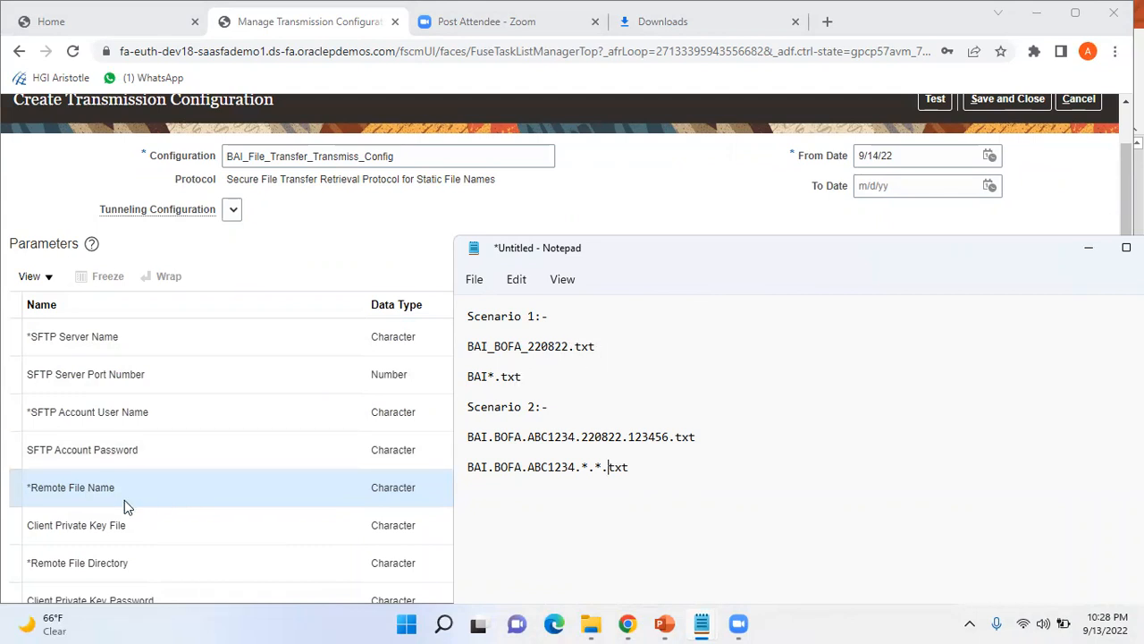
left_click_drag(521, 376, 463, 376)
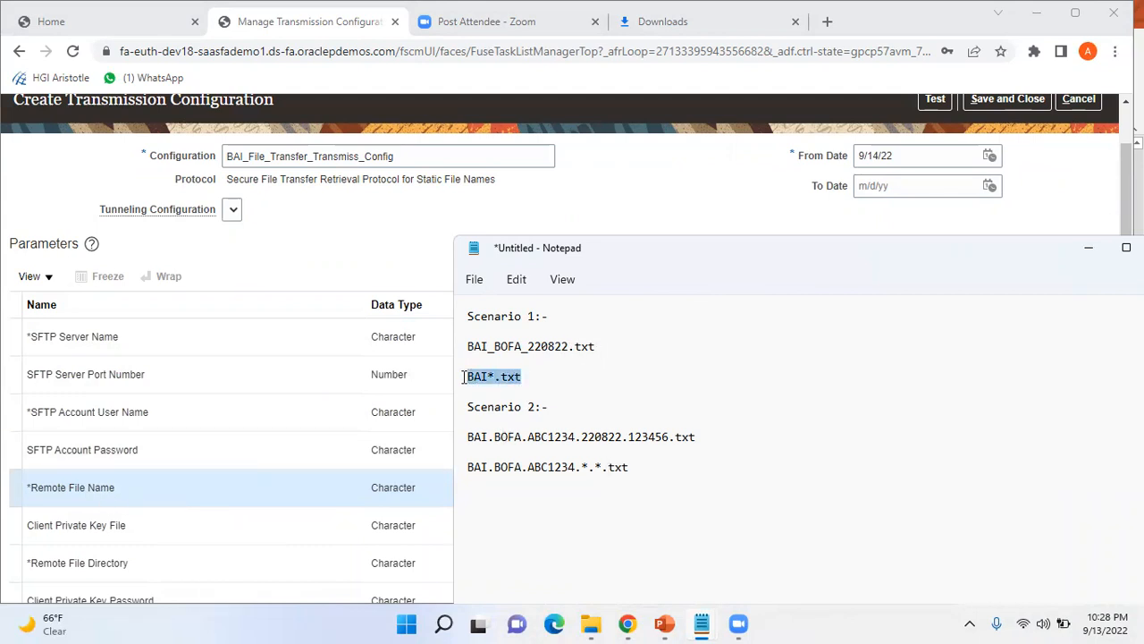
key("ctrl+c")
left_click(537, 487)
key("ctrl+v")
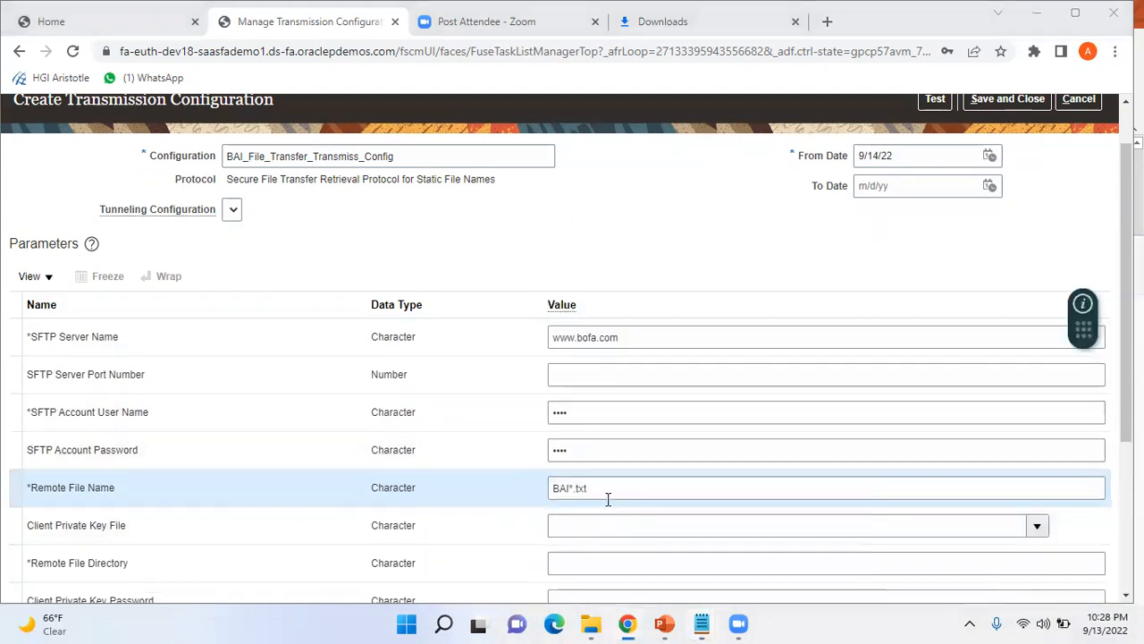
Switch to Notepad to examine the fixed part of the Scenario 2 file name and its wildcard pattern, and return to Chrome.
key("alt+Tab")
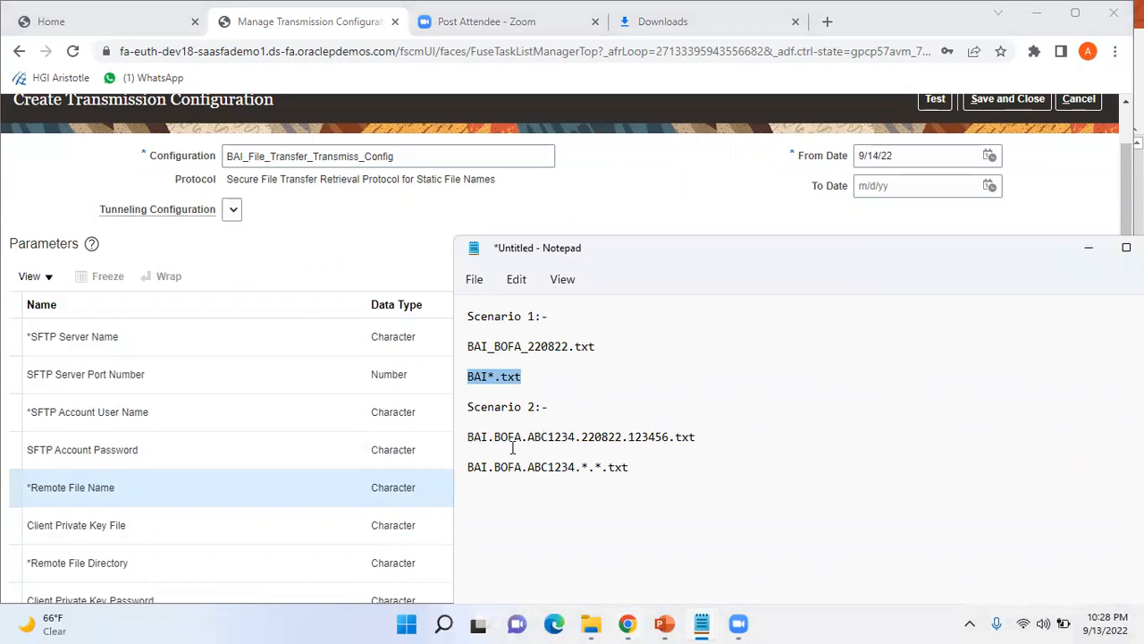
left_click(576, 437)
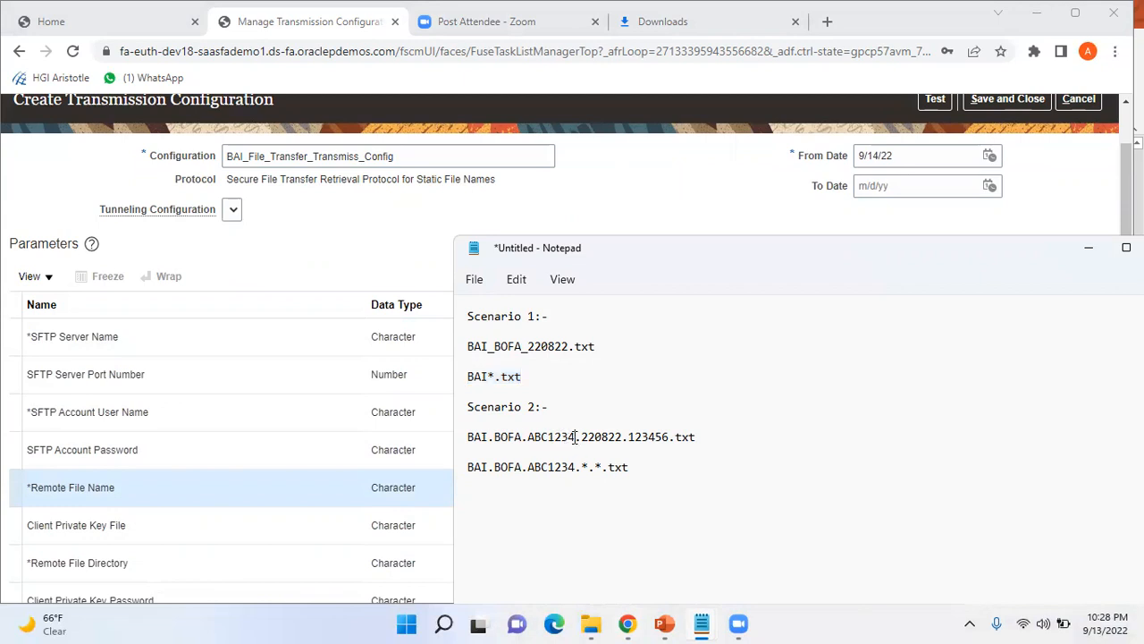
left_click_drag(576, 438, 468, 437)
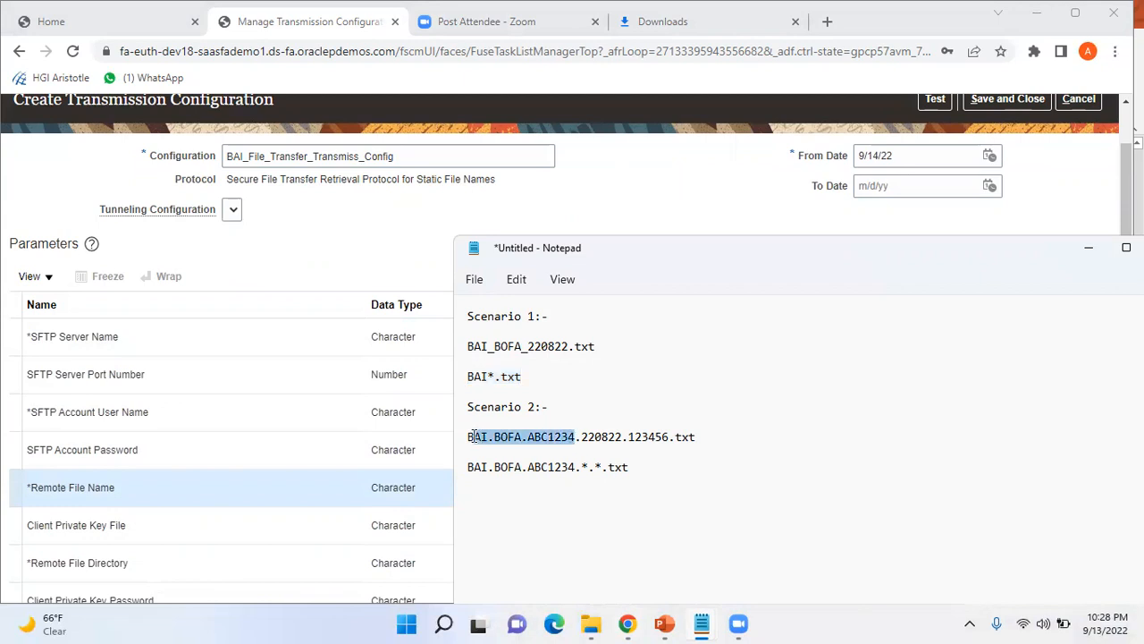
left_click(544, 498)
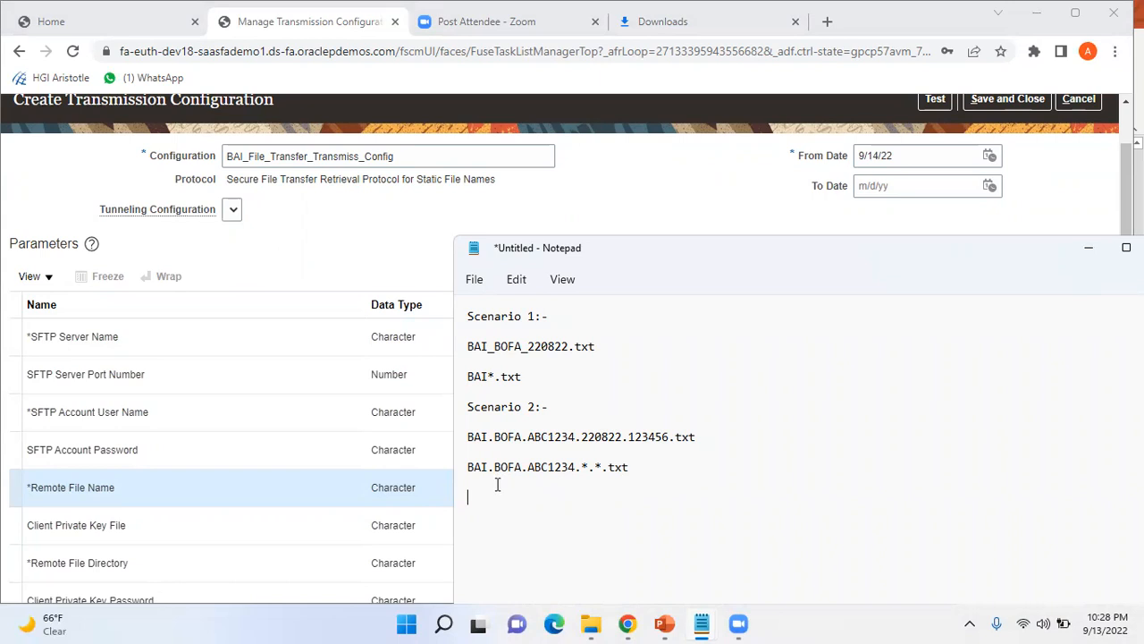
left_click(623, 174)
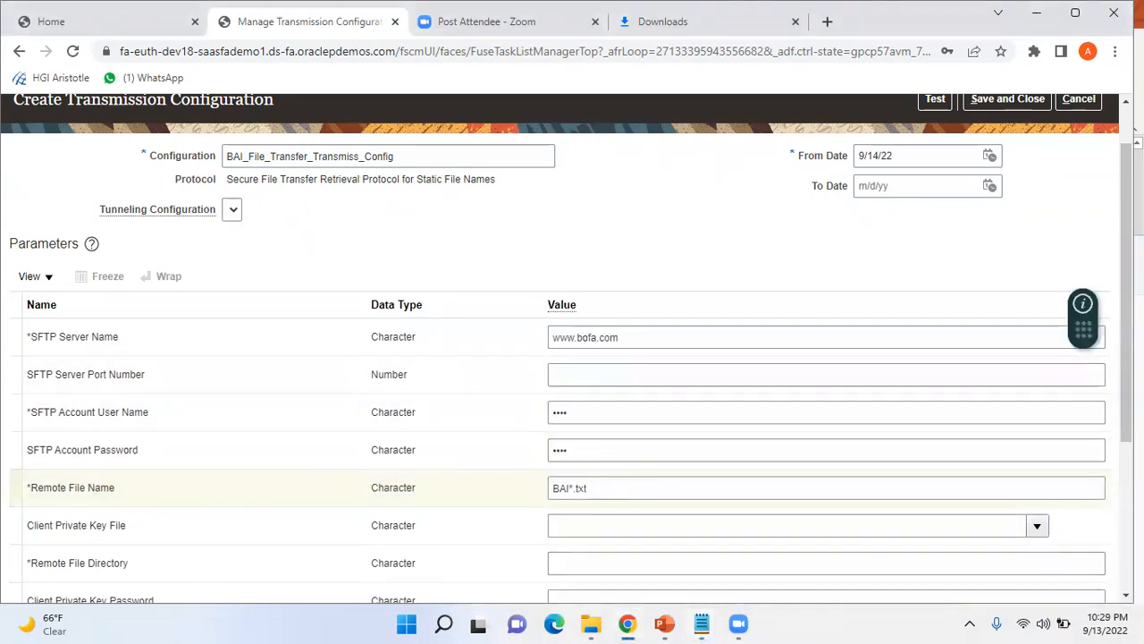
Set the Remote File Directory to /outbound/BAI/ and the Local File Directory to /tmp.
scroll(570, 349, "down", 3)
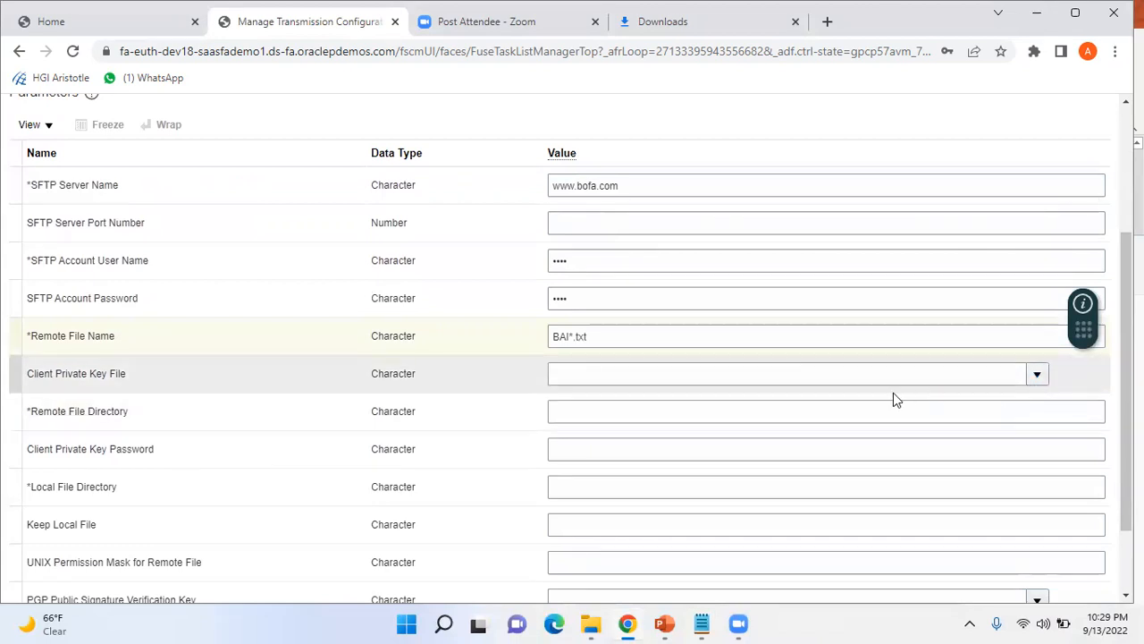
left_click(605, 412)
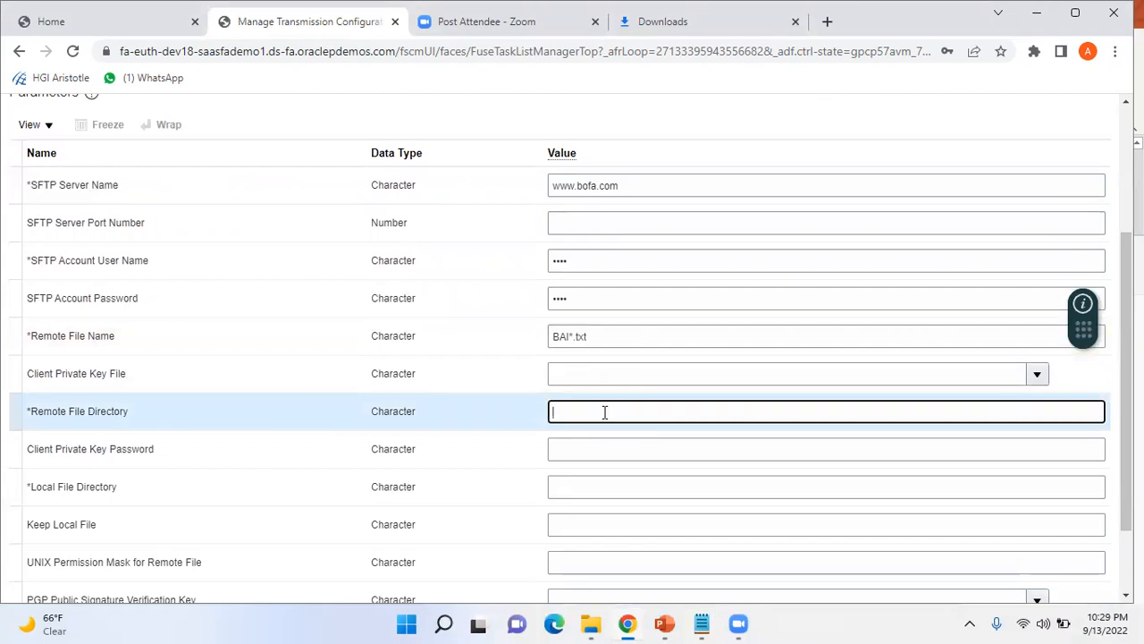
type("/outbound/BAI/")
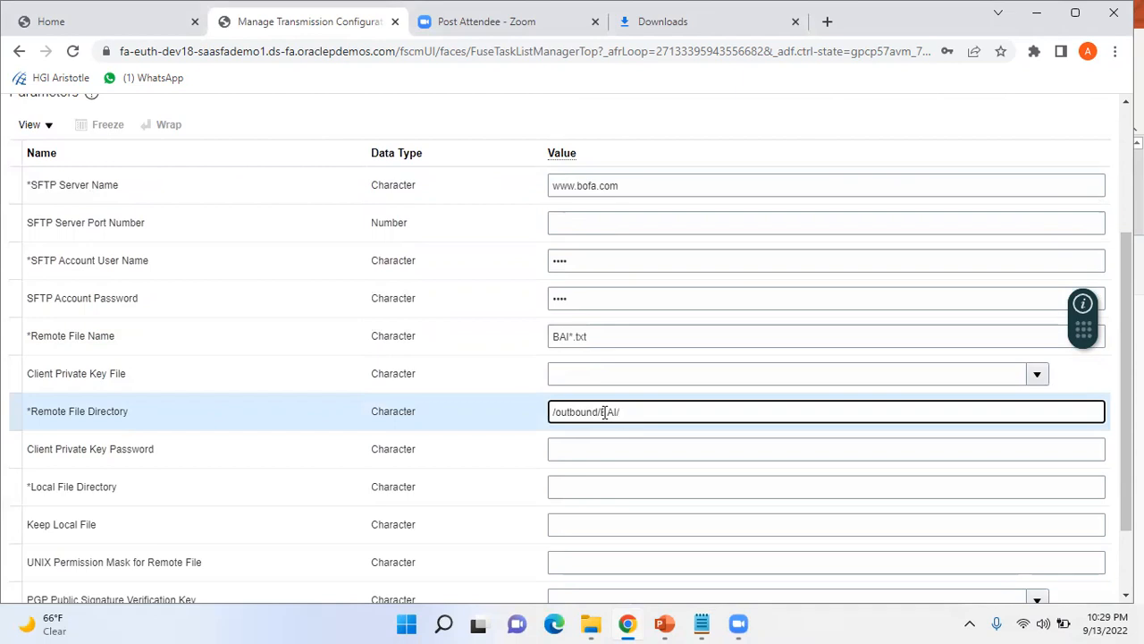
key("BackSpace")
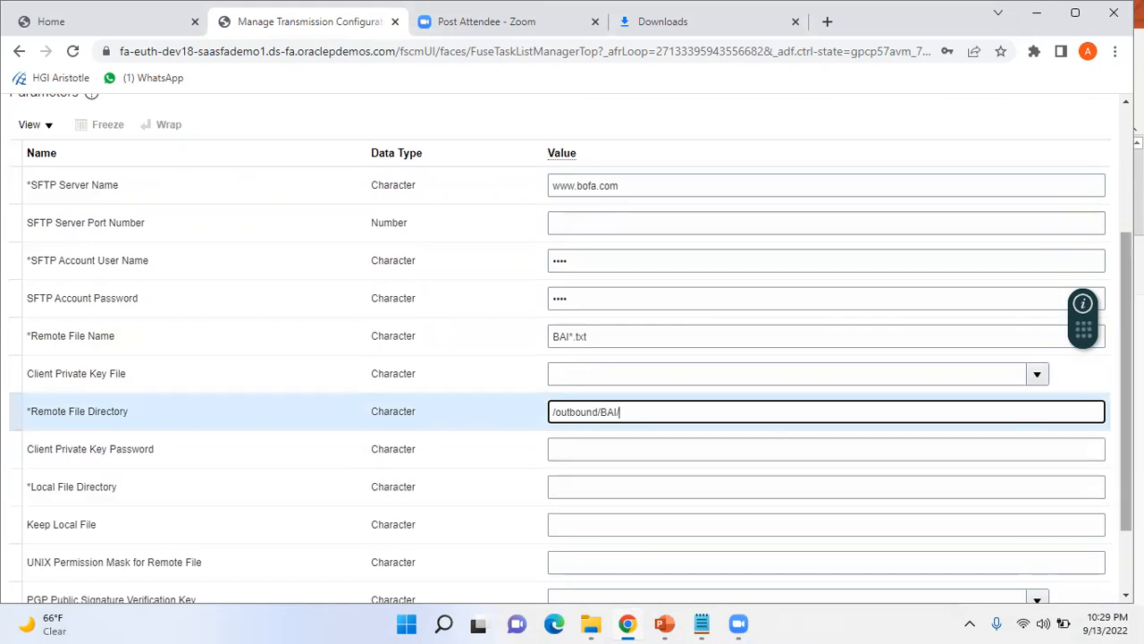
scroll(572, 349, "down", 2)
type("/")
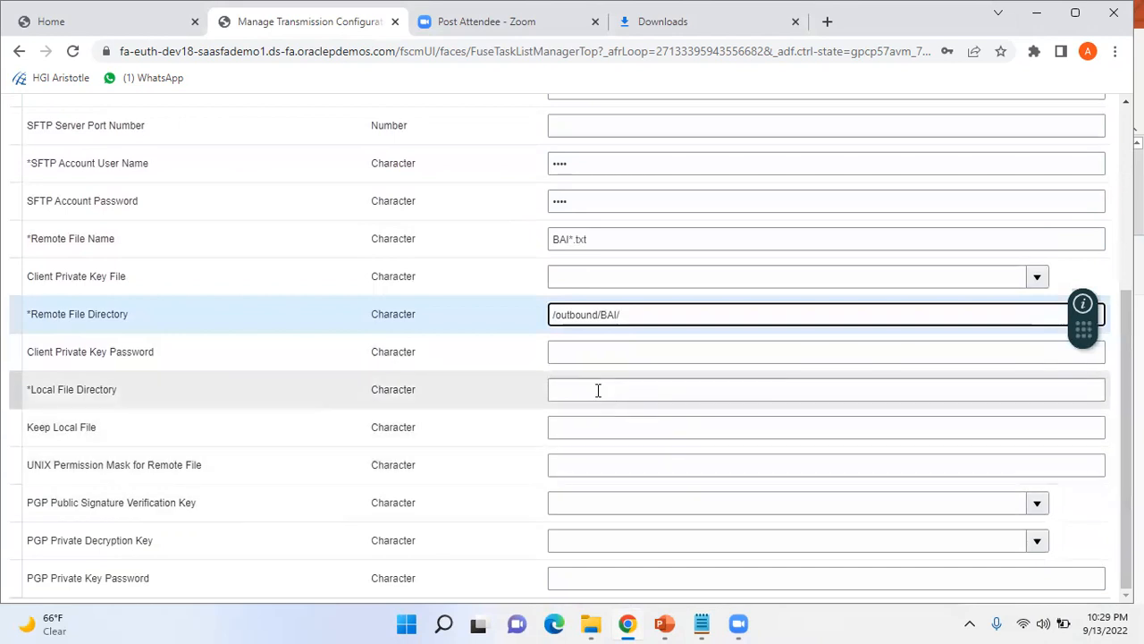
left_click(598, 389)
type("/tmp")
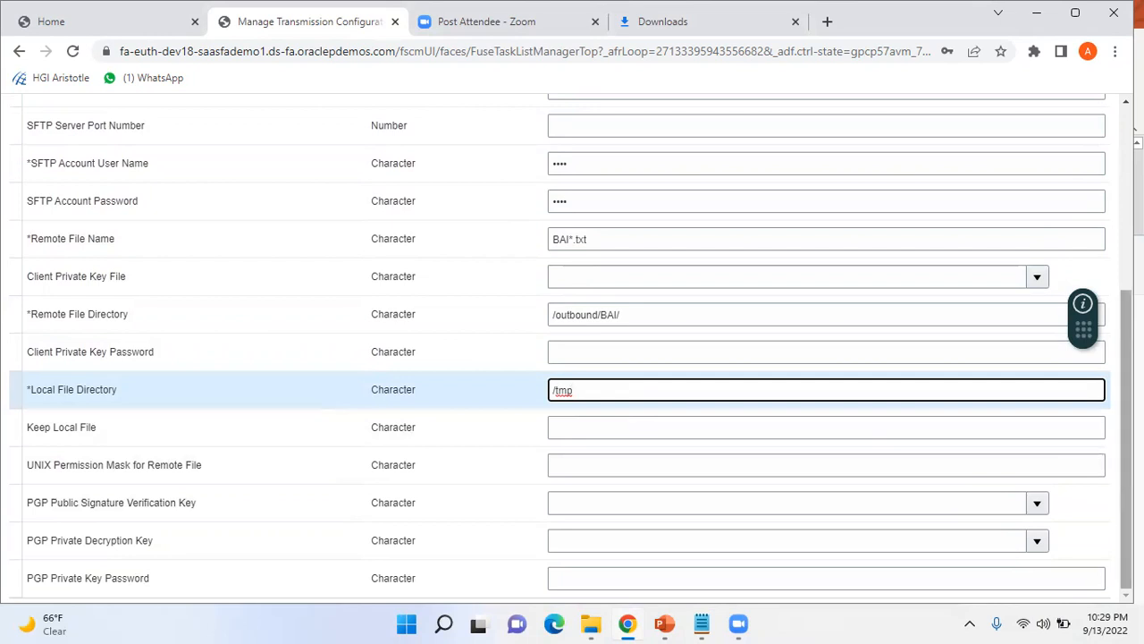
Test the transmission configuration and dismiss the confirmation message.
scroll(1126, 411, "up", 1)
scroll(1010, 244, "up", 3)
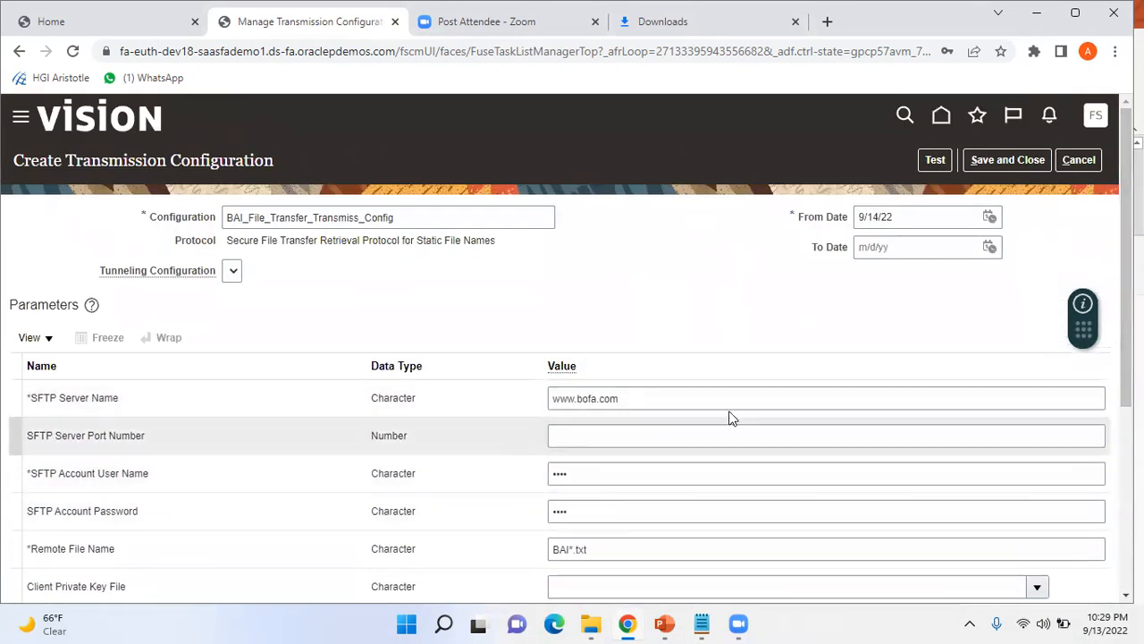
left_click(932, 160)
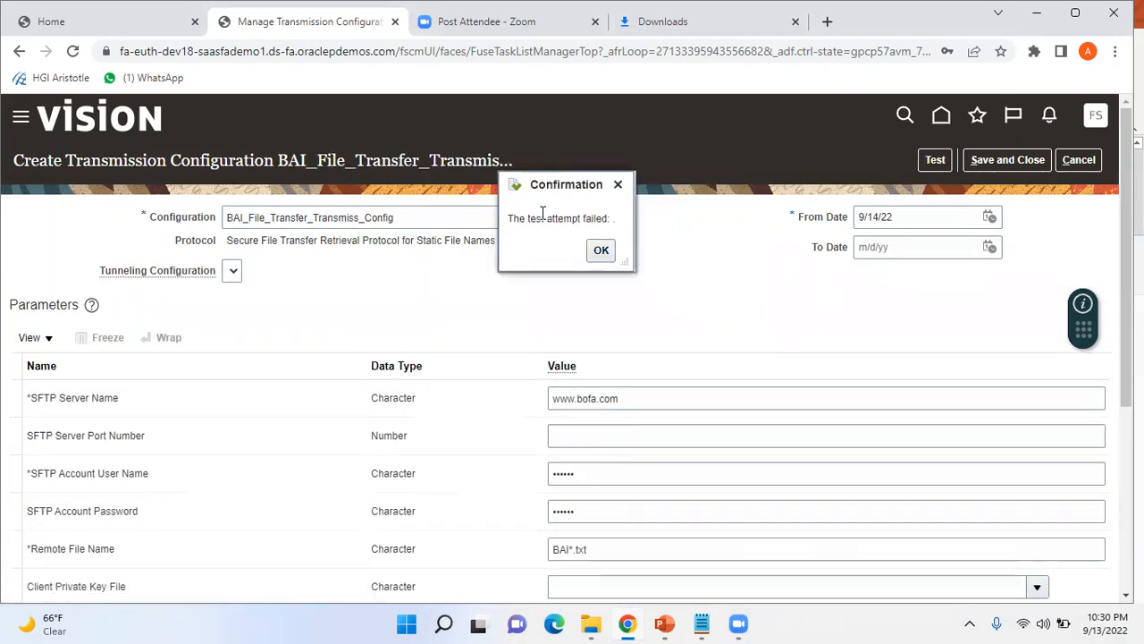
left_click(602, 251)
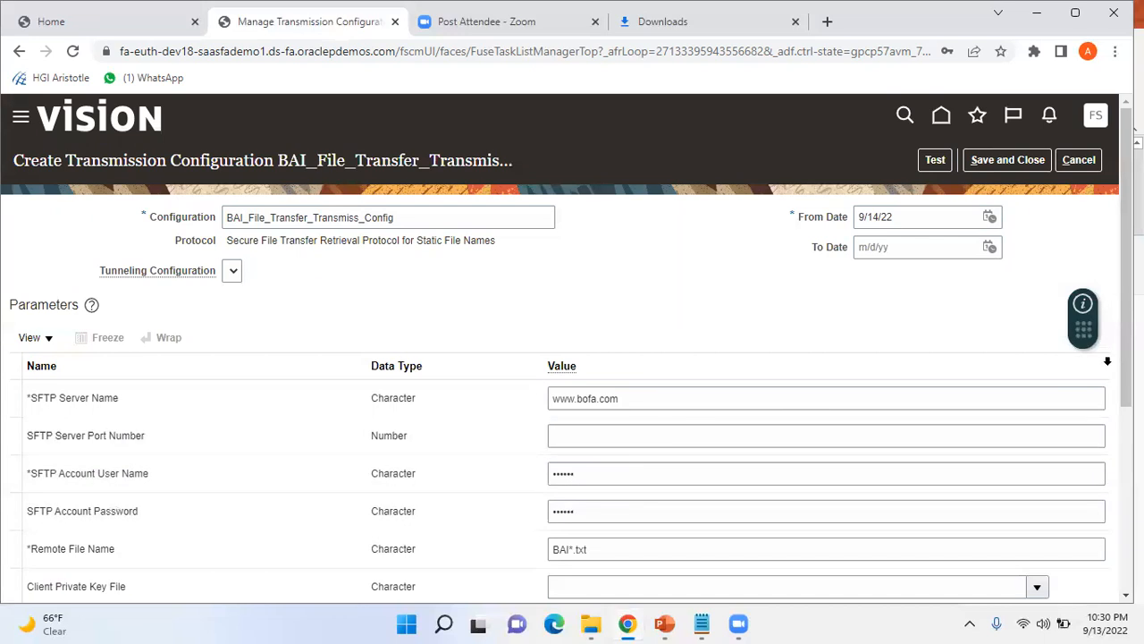
Review the remaining parameters, check the Automatic Loading of File slide in PowerPoint, and return to Chrome.
scroll(653, 479, "down", 2)
scroll(572, 403, "down", 1)
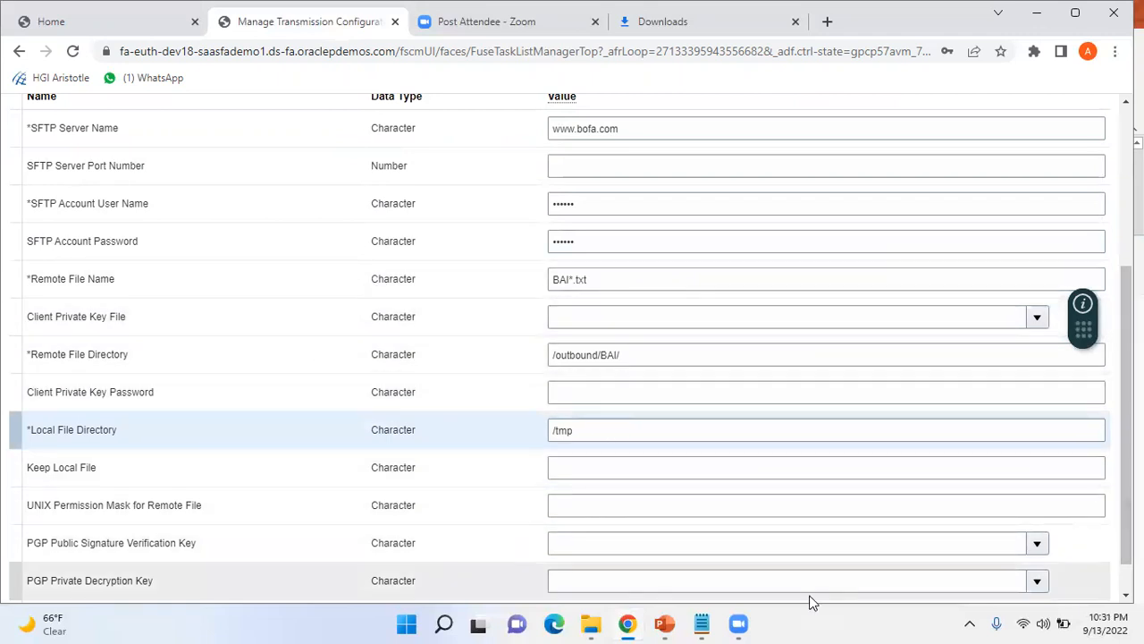
left_click(664, 623)
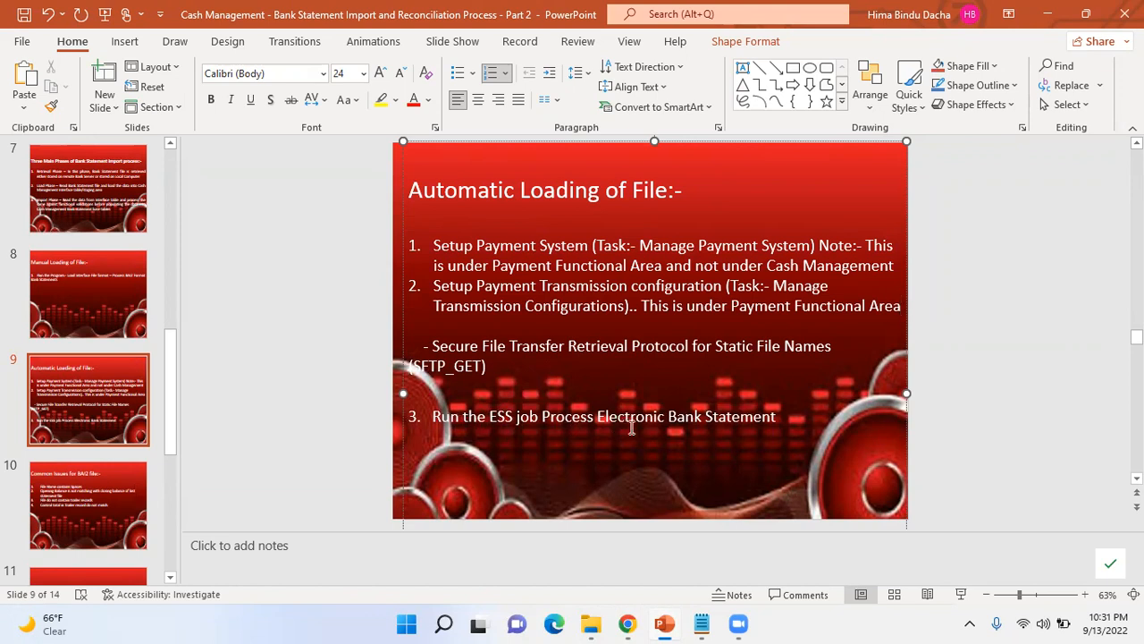
key("alt+Tab")
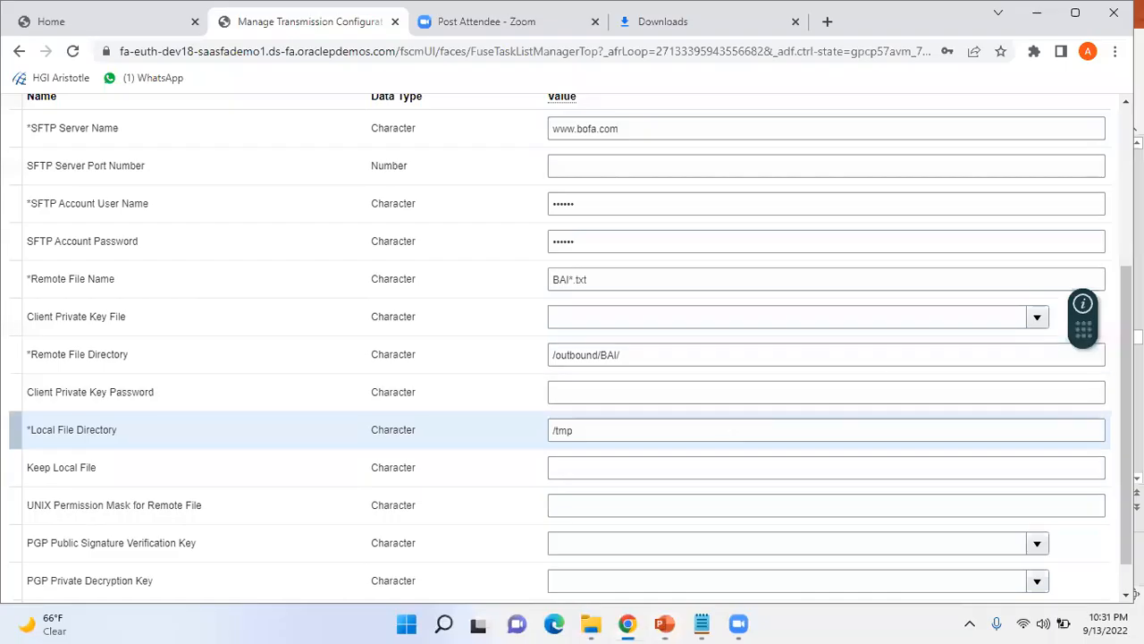
Save and close the BAI_File_Transfer_Transmiss_Config transmission configuration and dismiss the confirmation.
scroll(572, 348, "up", 3)
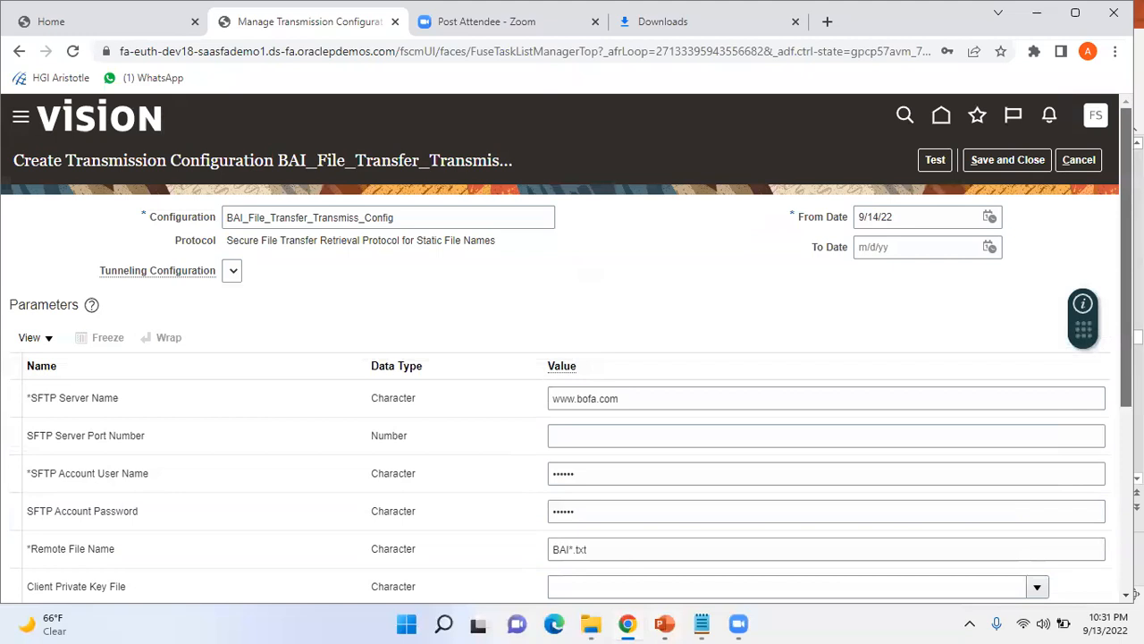
left_click(1007, 160)
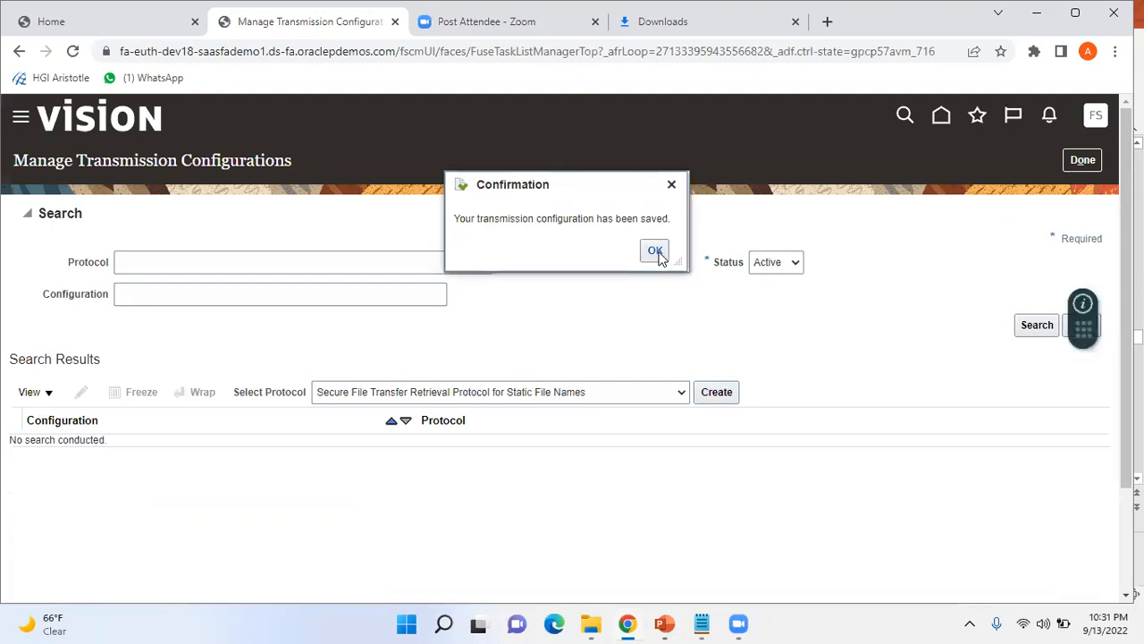
left_click(656, 252)
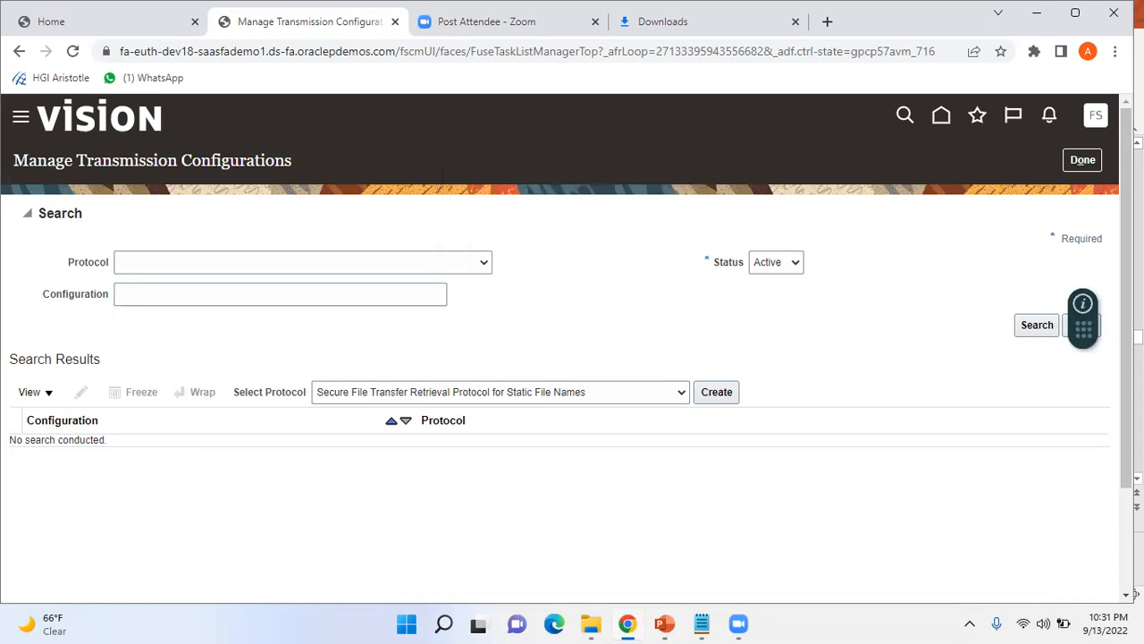
Search for all active transmission configurations and return to the Financials setup page.
left_click(1037, 325)
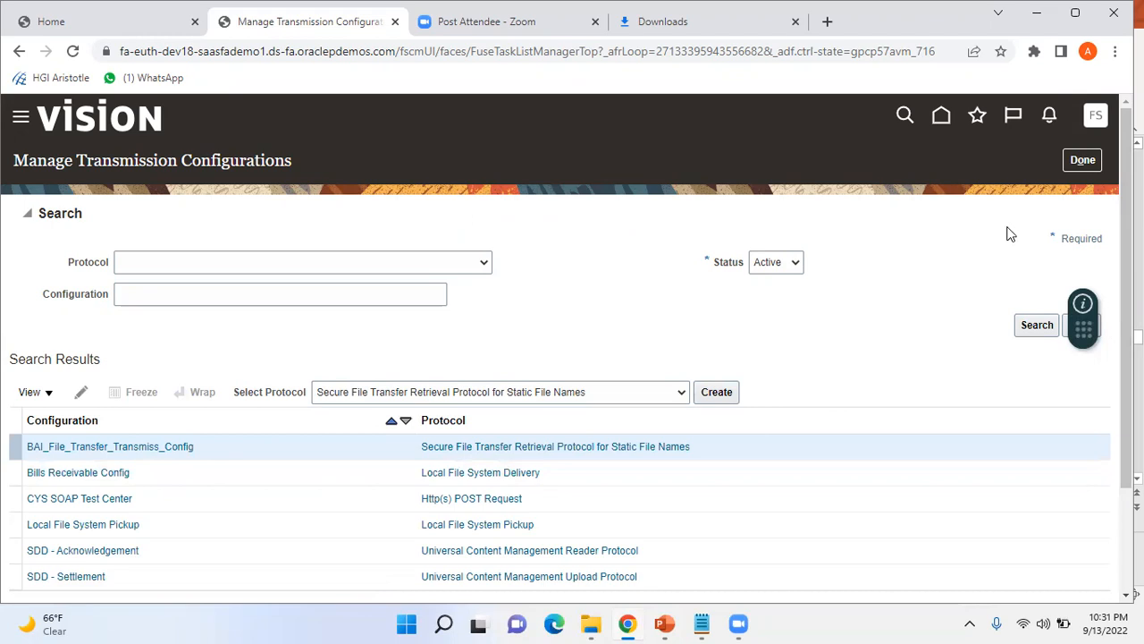
left_click(1083, 160)
left_click(974, 327)
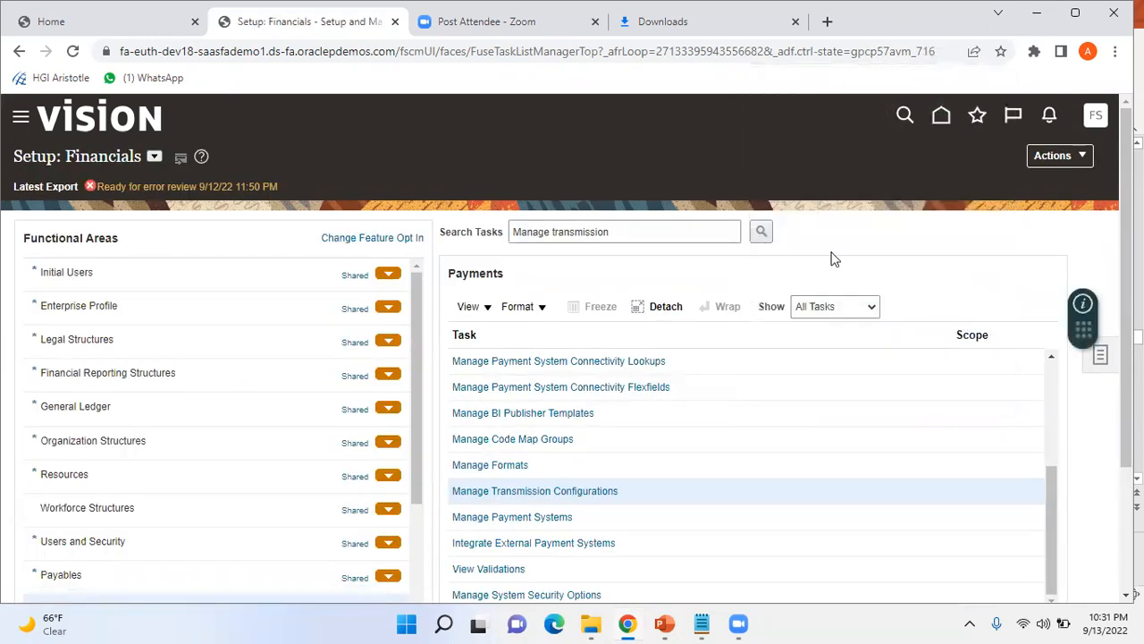
Go back to the home page and open Scheduled Processes from the Tools apps.
left_click(942, 117)
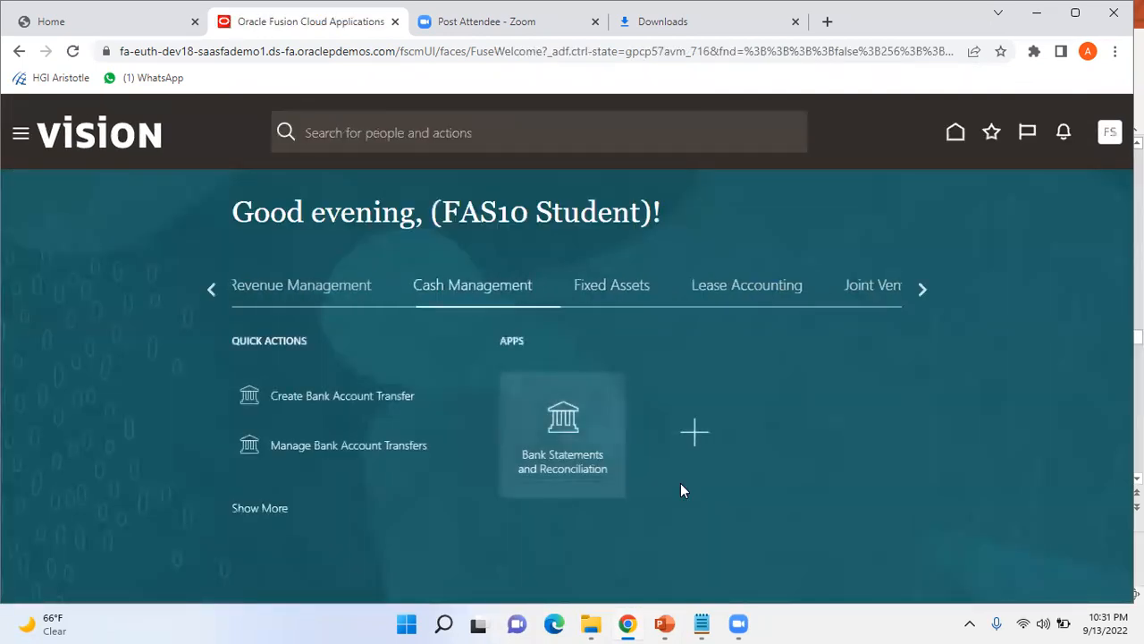
left_click(914, 290)
left_click(914, 289)
left_click(676, 288)
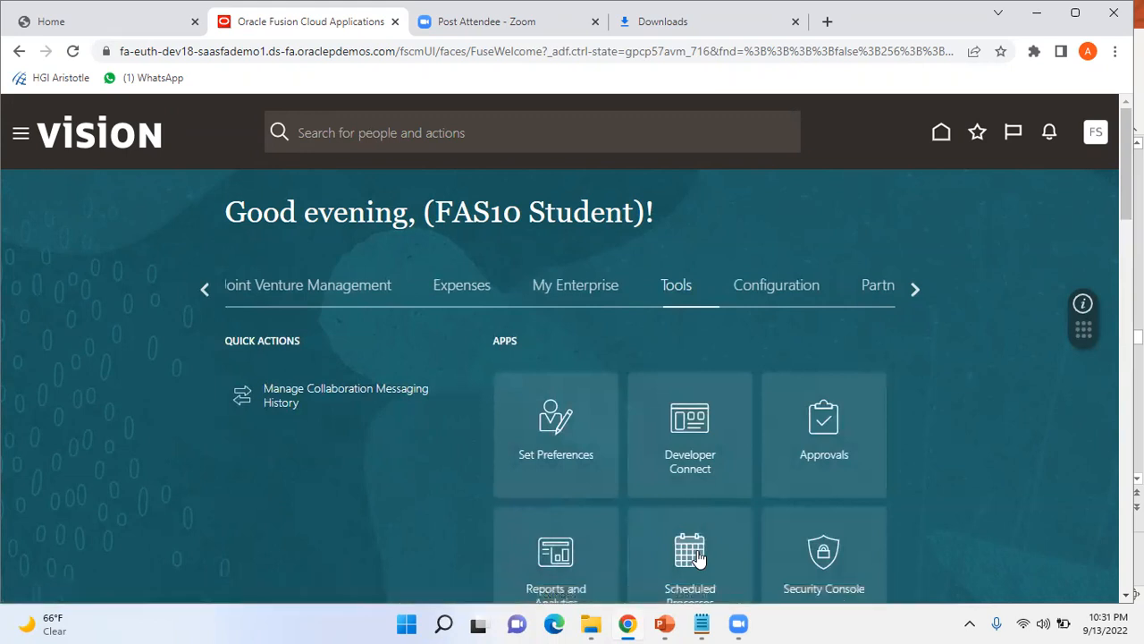
left_click(697, 558)
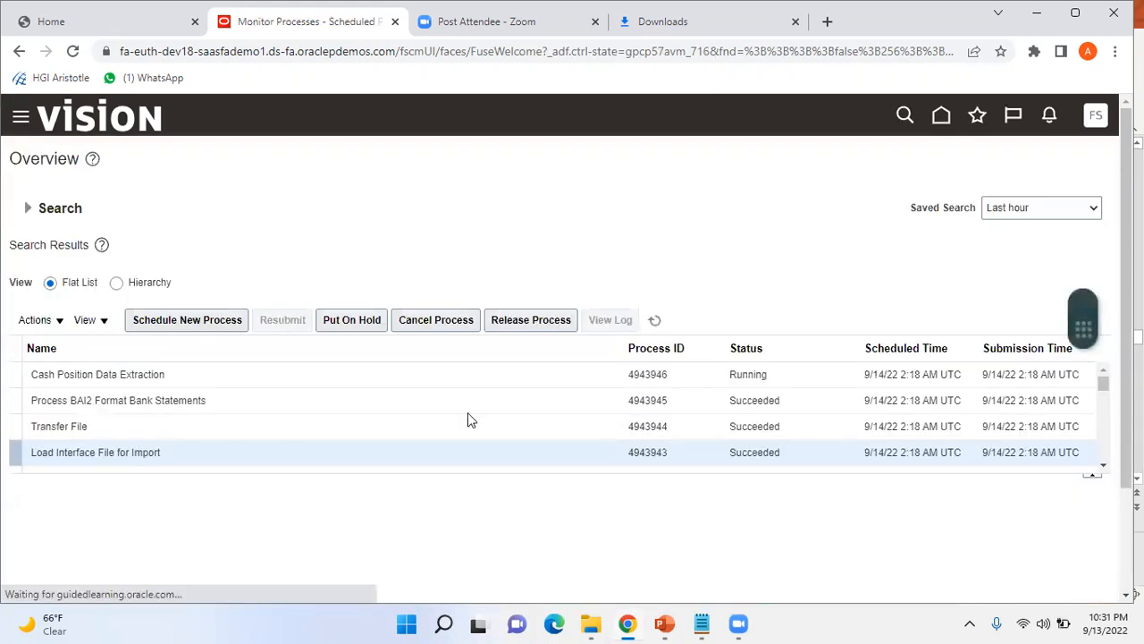
Start scheduling a new Process Electronic Bank Statements job, checking the process name in the PowerPoint slides, and open its process details.
left_click(220, 327)
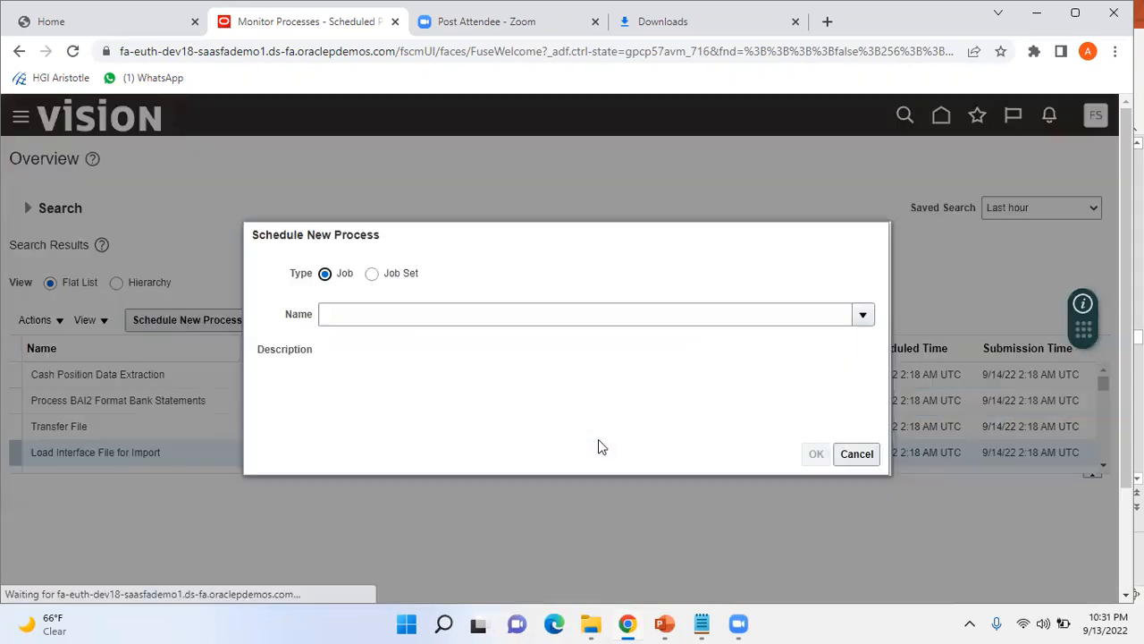
mouse_move(666, 623)
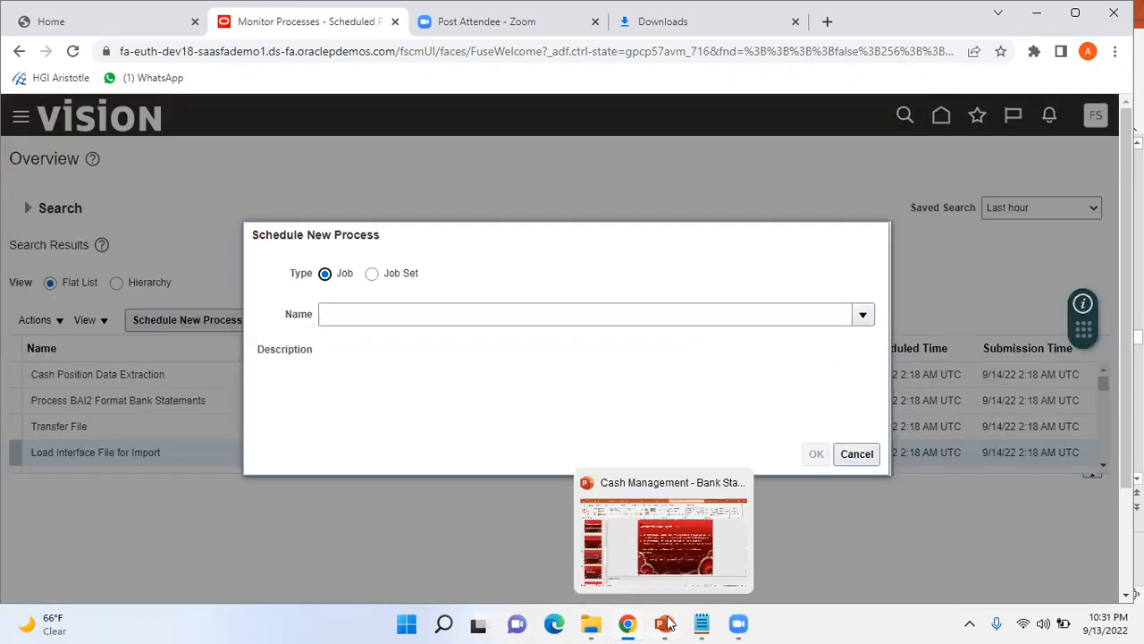
left_click(697, 556)
key("alt+Tab")
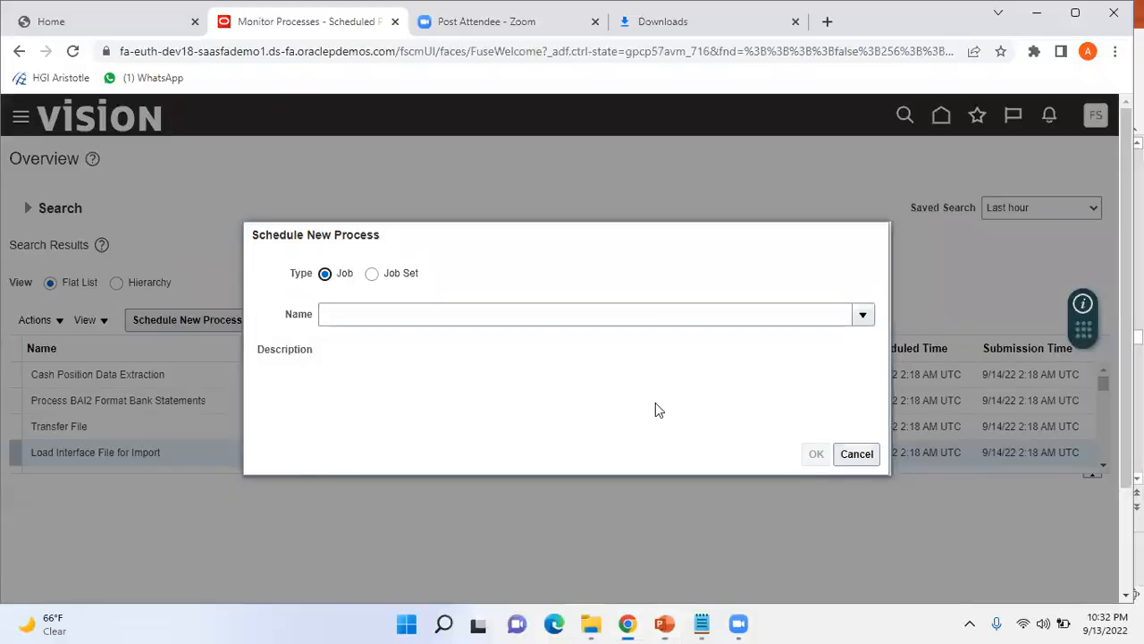
left_click(624, 312)
type("P")
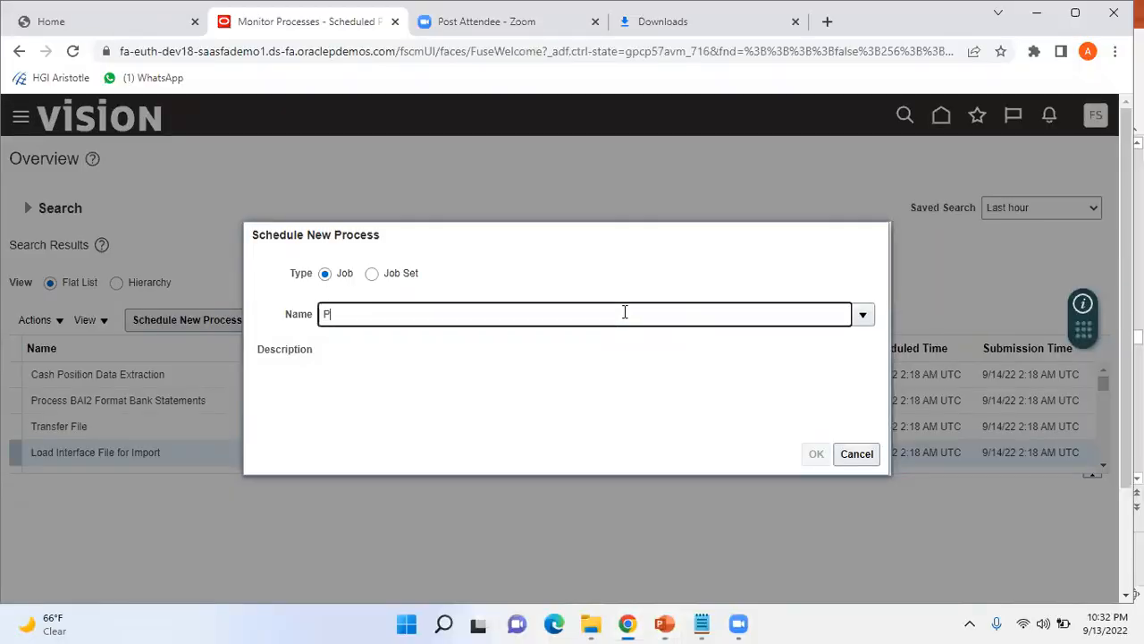
type("rocess Electronic")
key("Tab")
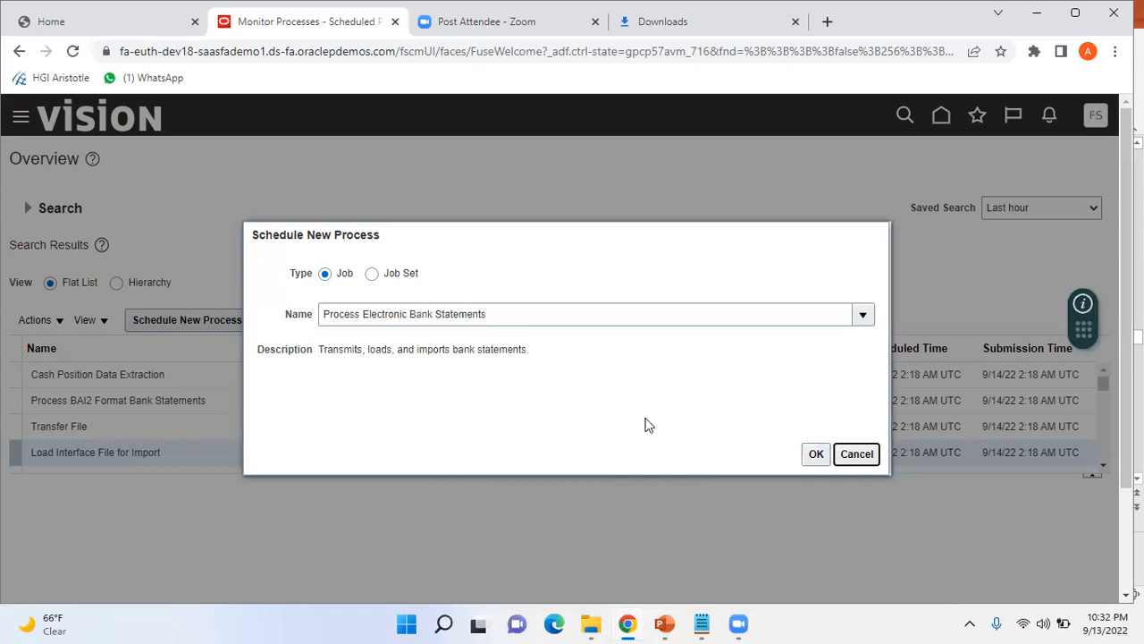
left_click(817, 455)
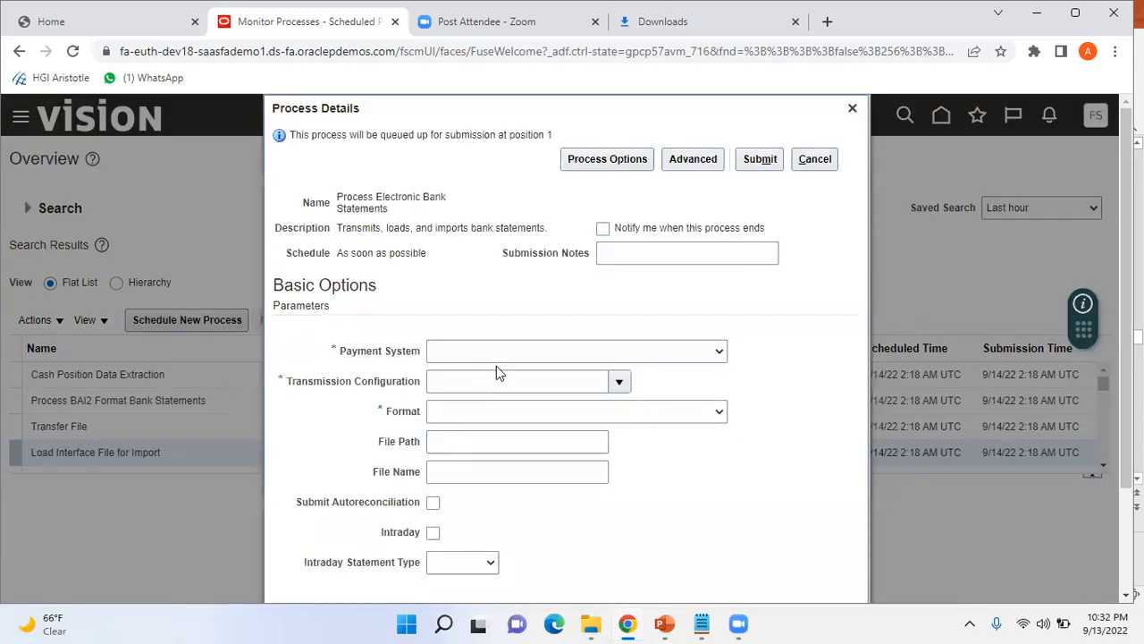
Set the payment system to BAI Payment System, the transmission configuration to BAI_File_Transfer_Transmiss_Config and the format to BAI2 Format.
left_click(721, 351)
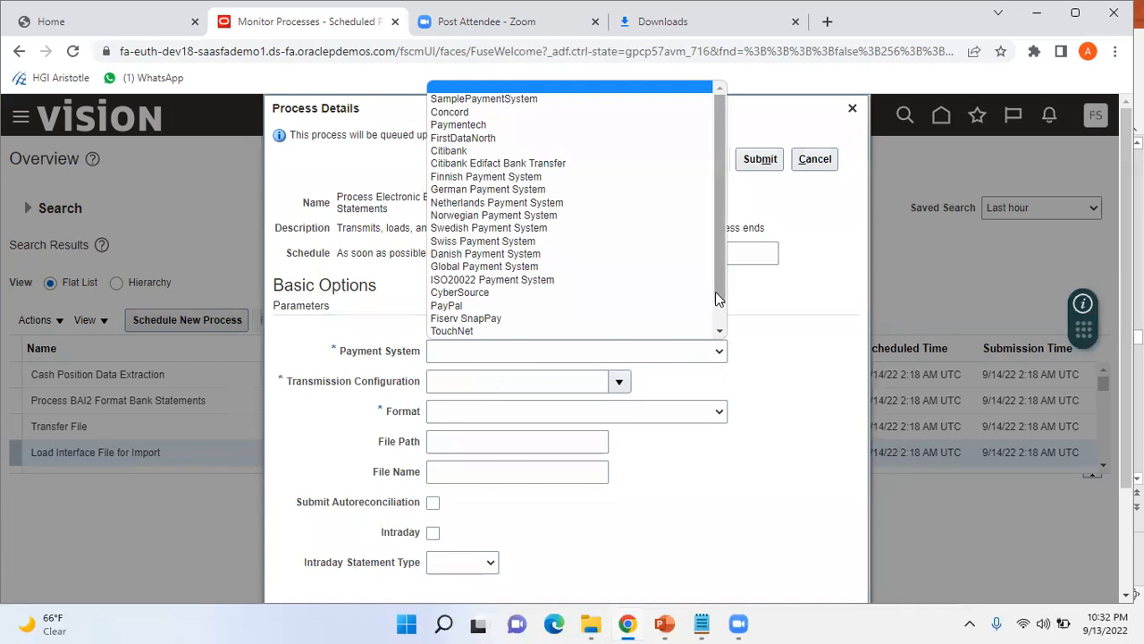
left_click_drag(715, 292, 721, 322)
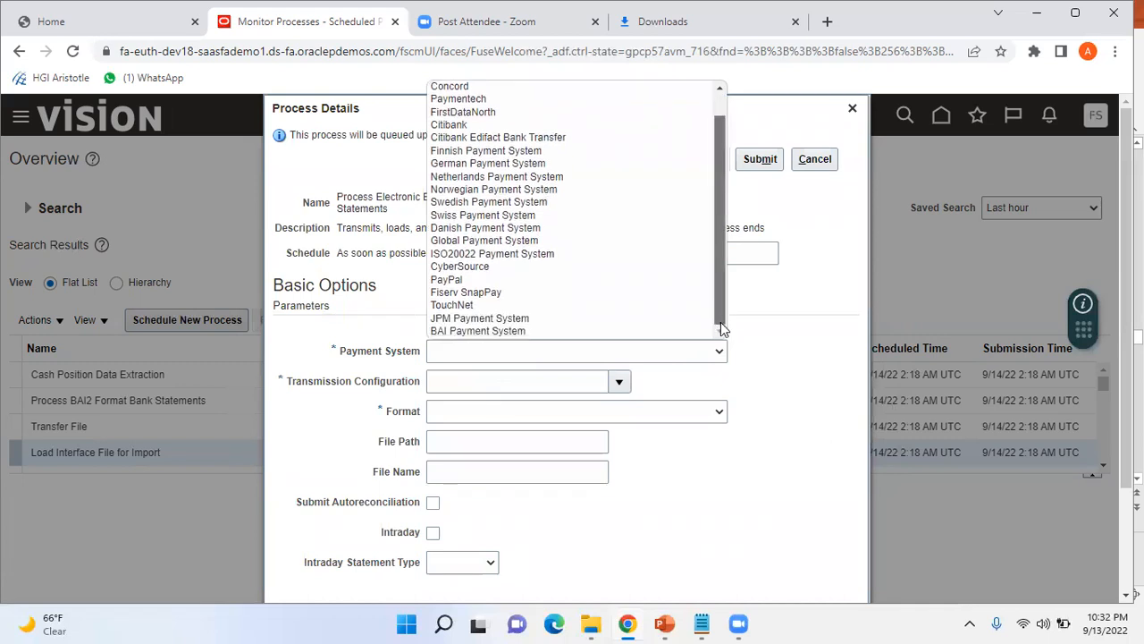
left_click(588, 334)
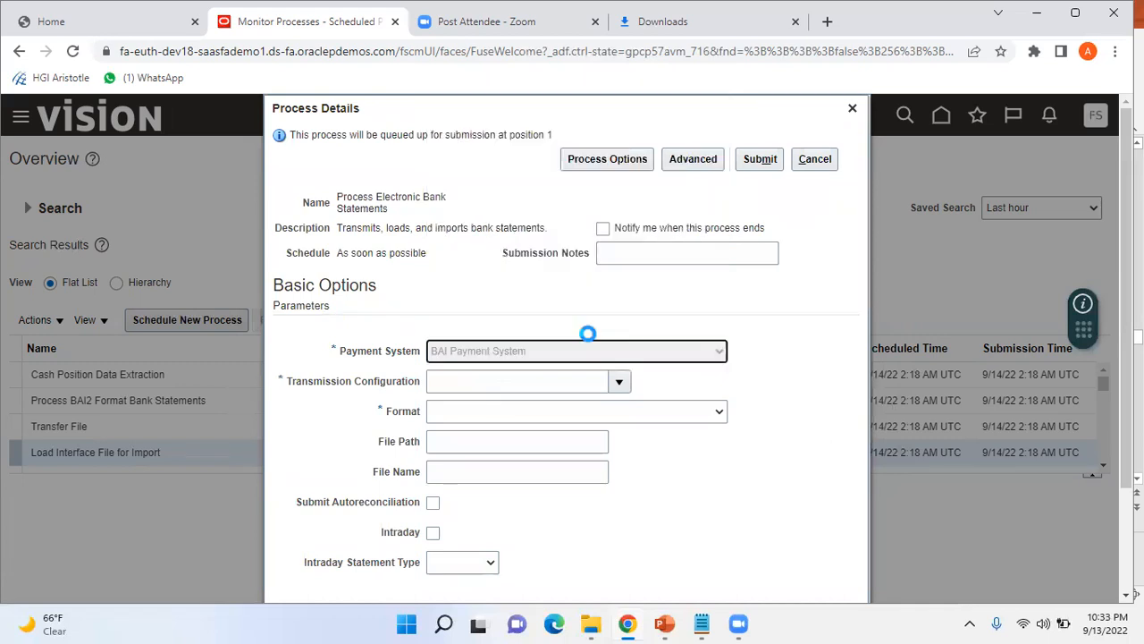
left_click(620, 383)
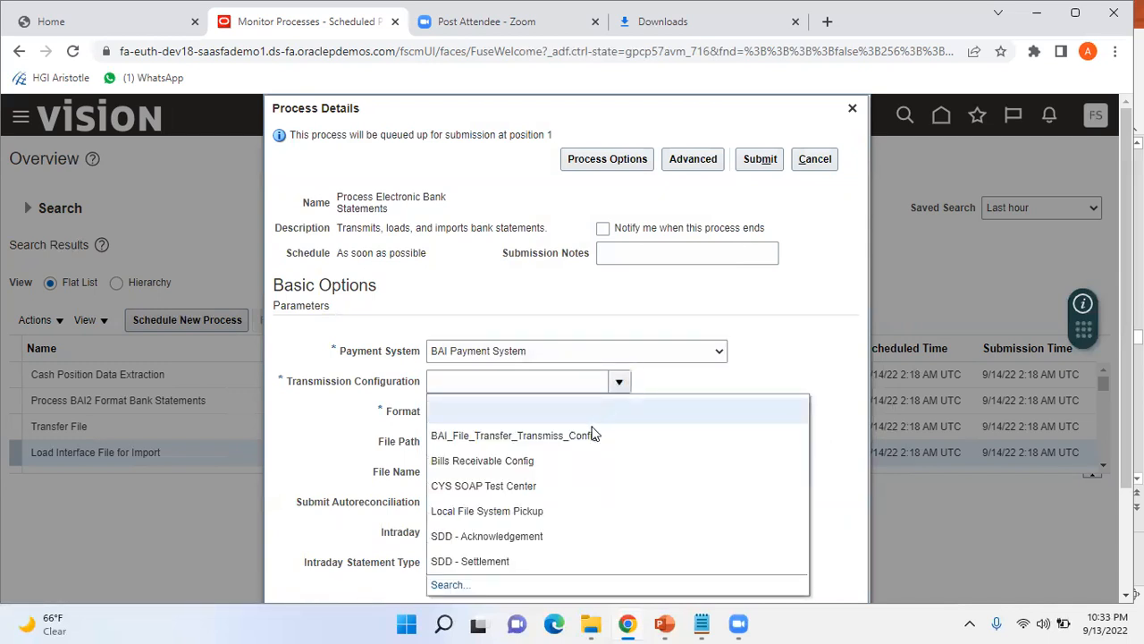
left_click(597, 436)
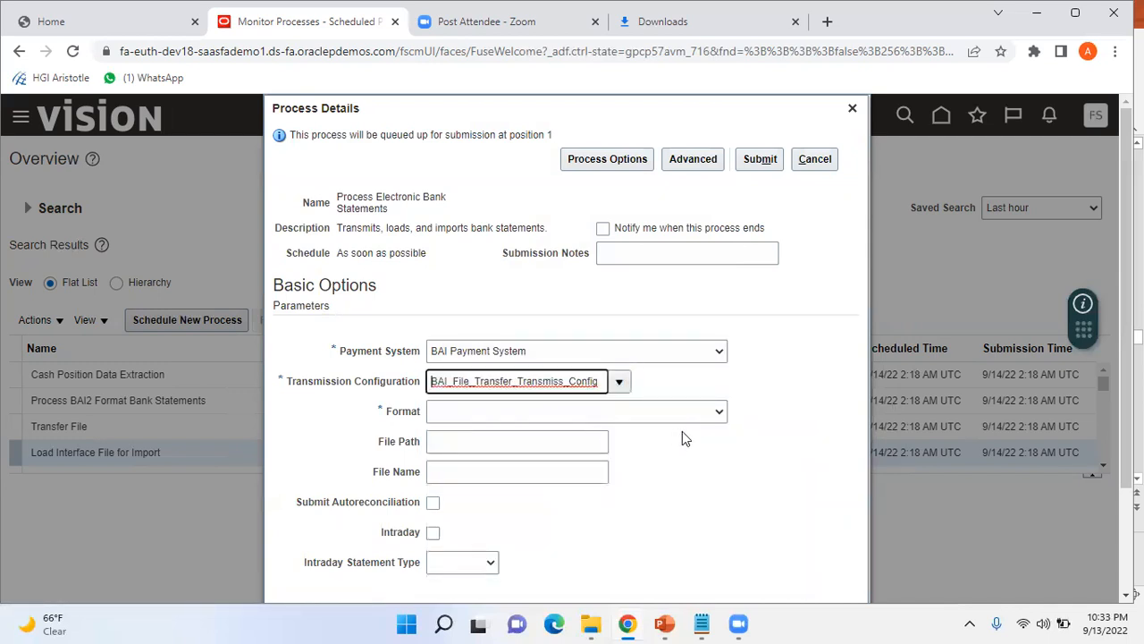
left_click(724, 414)
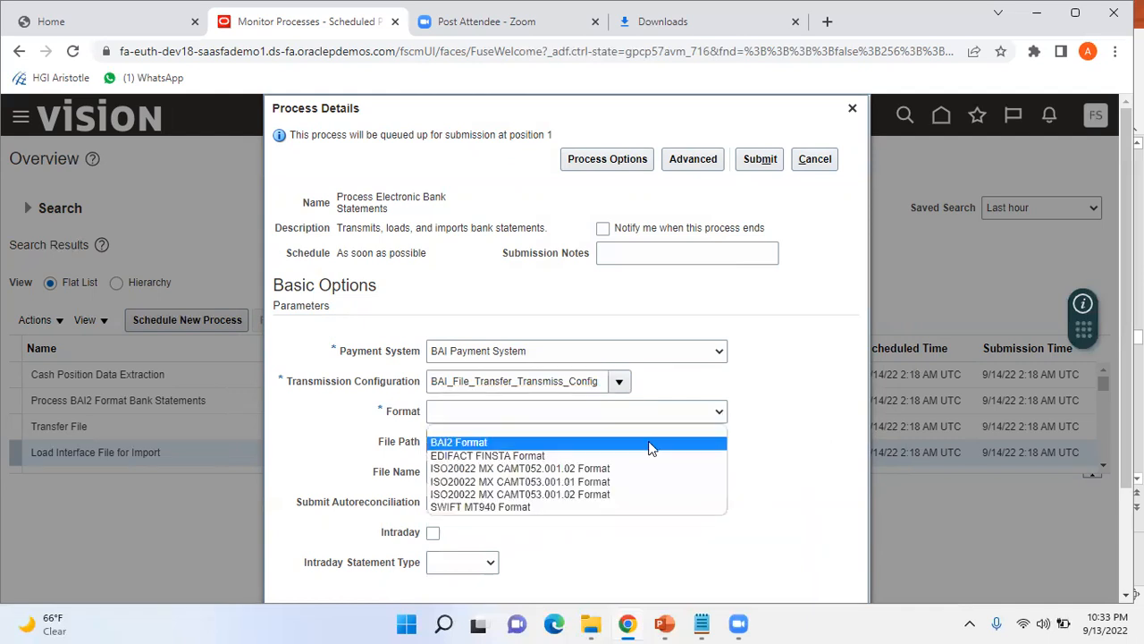
left_click(549, 441)
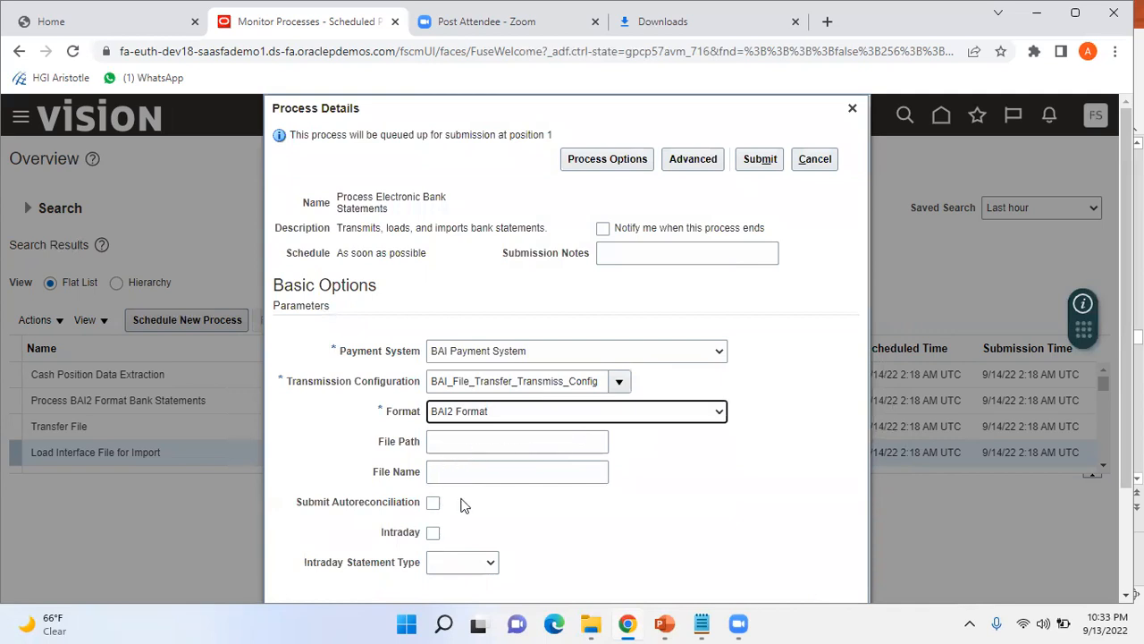
Review the remaining process parameters, switch to PowerPoint and show the Common Issues for BAI2 file slide.
scroll(757, 507, "down", 1)
scroll(911, 260, "up", 1)
left_click(669, 623)
left_click(89, 505)
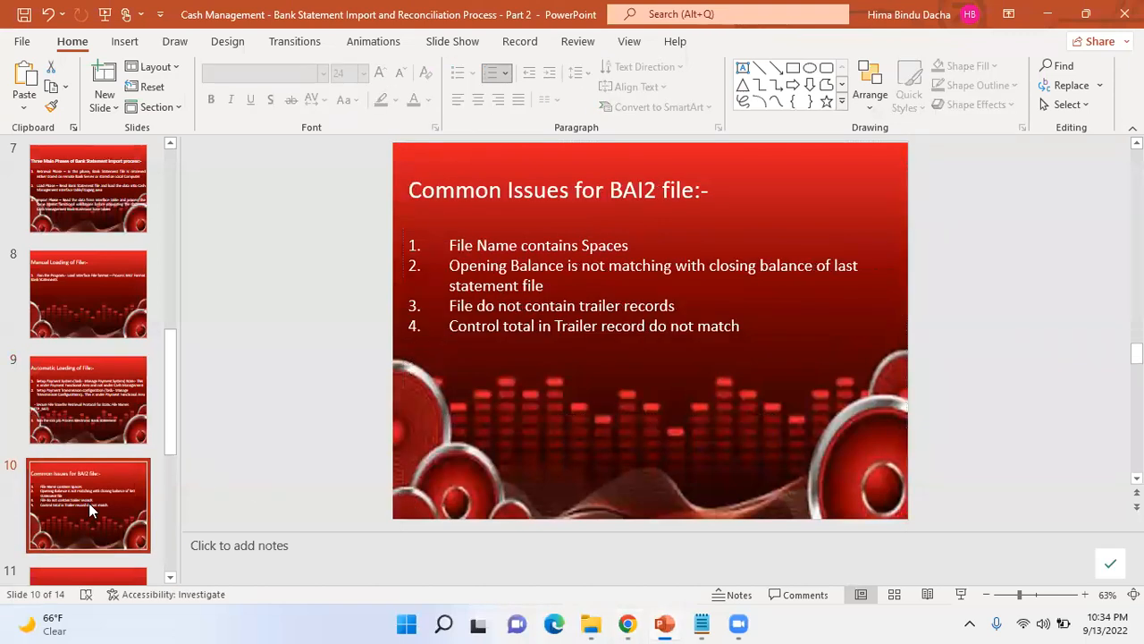